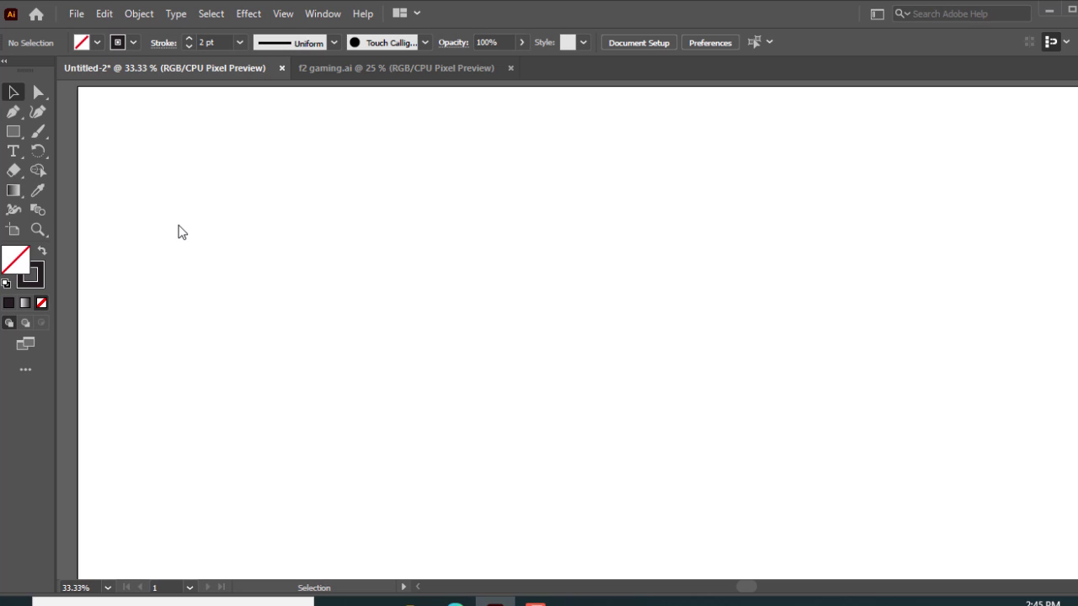
- Create an unfilled rectangle 75 pt wide and 1000 pt high on the artboard
click(12, 131)
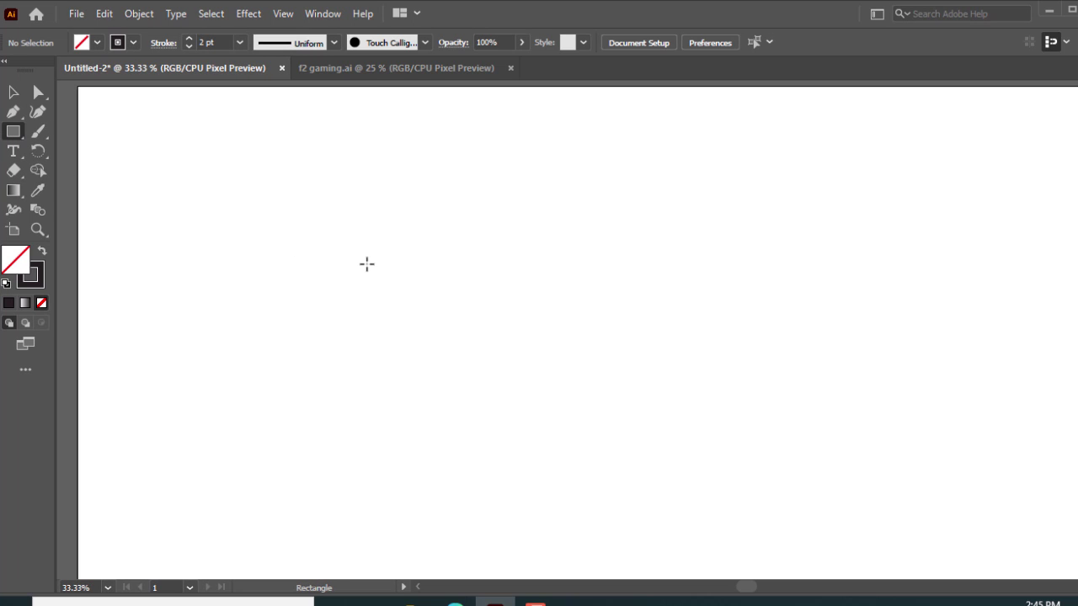
click(366, 263)
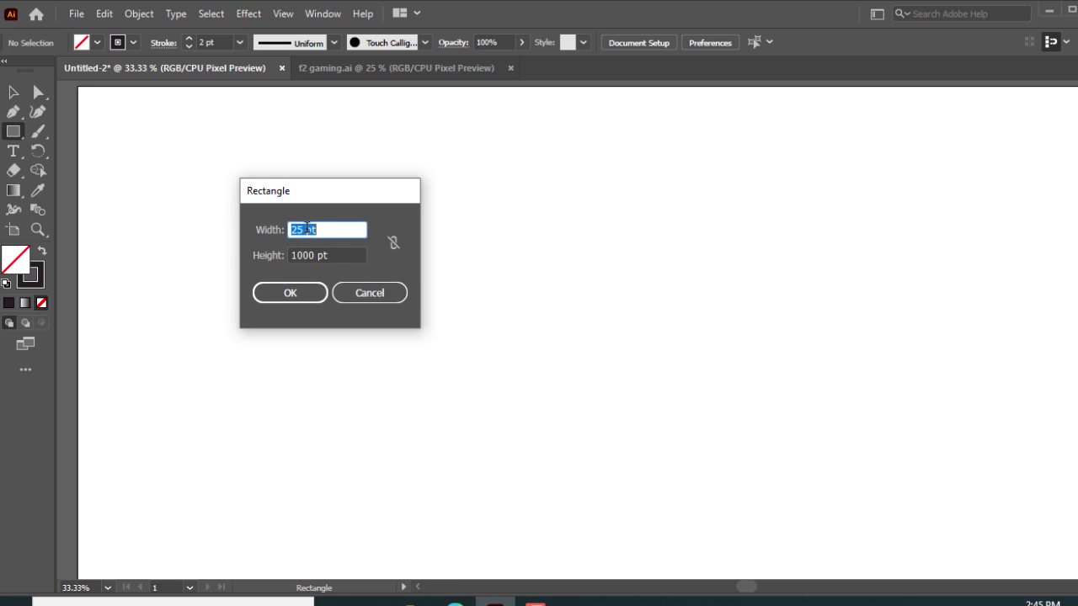
double_click(305, 229)
text(75)
click(303, 298)
click(17, 91)
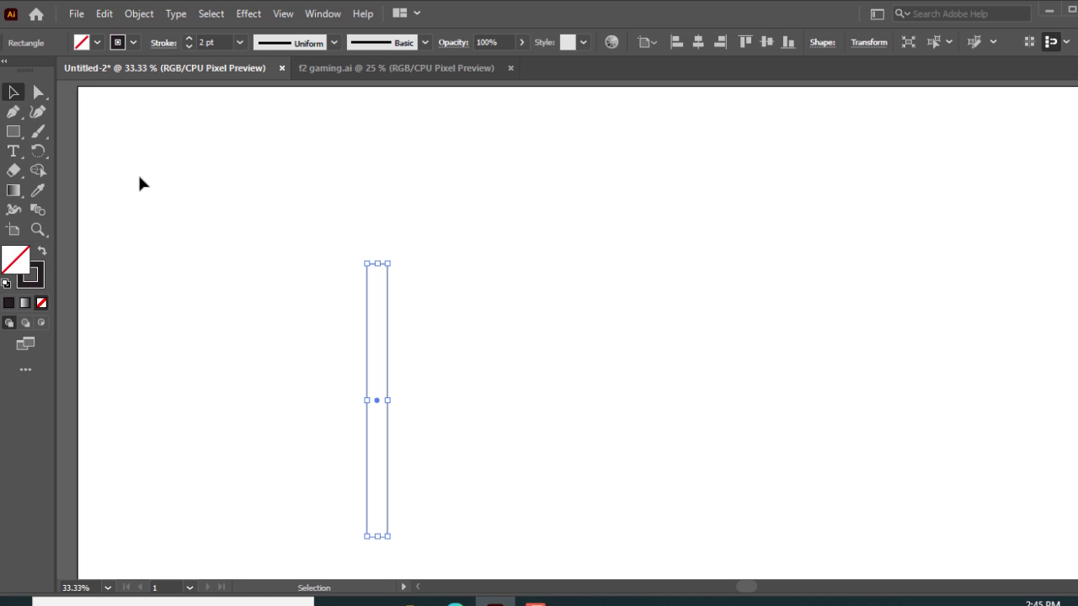
- Move the tall rectangle slightly up and to the left on the artboard, and deselect it
click(337, 308)
drag(366, 316, 334, 245)
scroll(303, 249, up, 1)
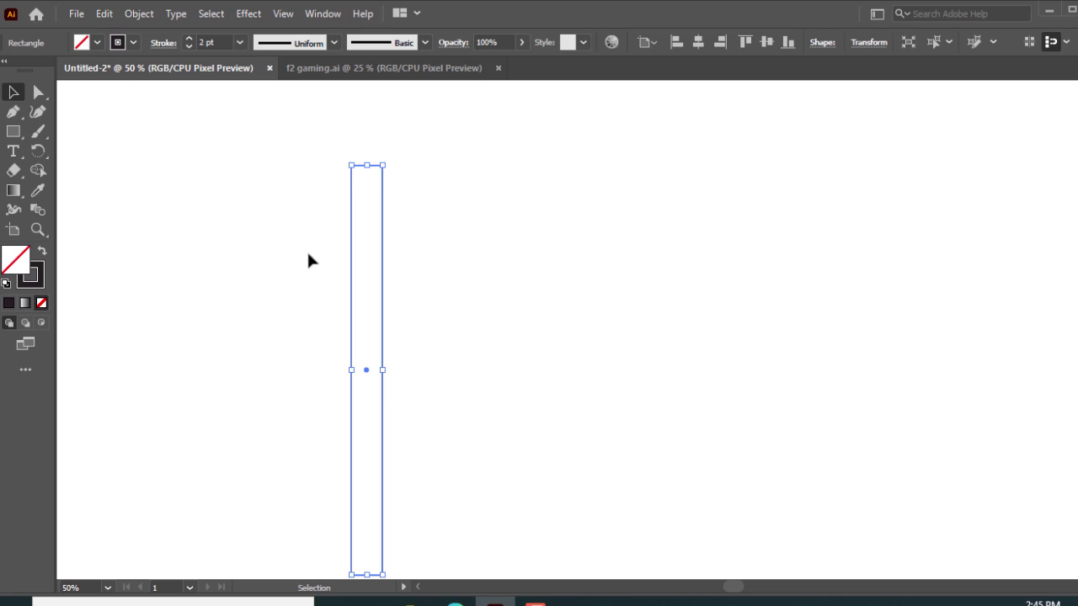
scroll(307, 249, up, 1)
scroll(307, 249, down, 3)
scroll(306, 249, up, 1)
click(308, 255)
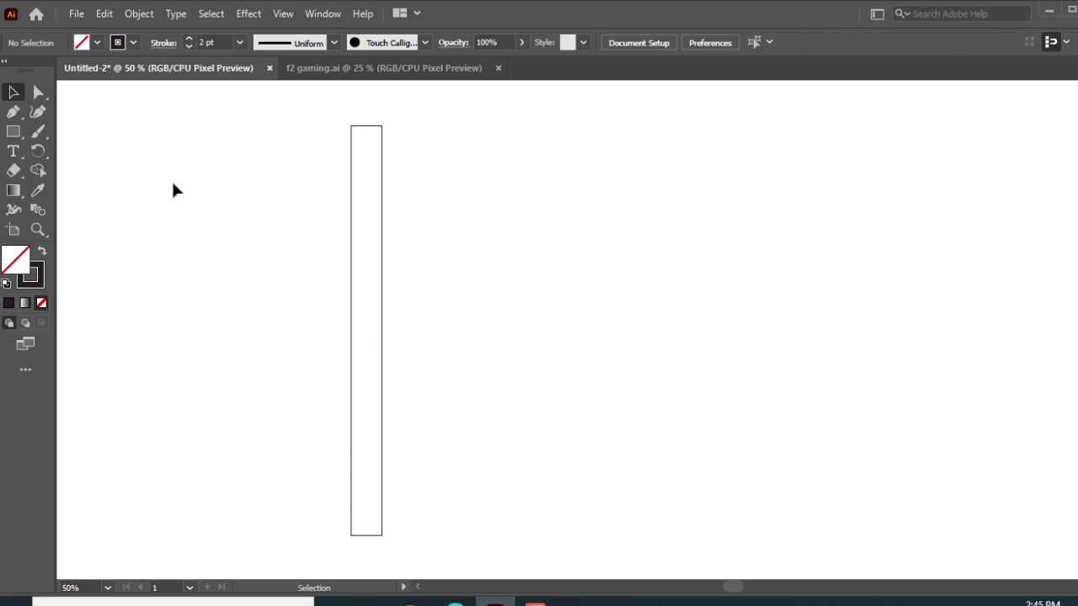
- Create a second, narrower rectangle 25 pt wide and 1000 pt high beside the first one
click(13, 131)
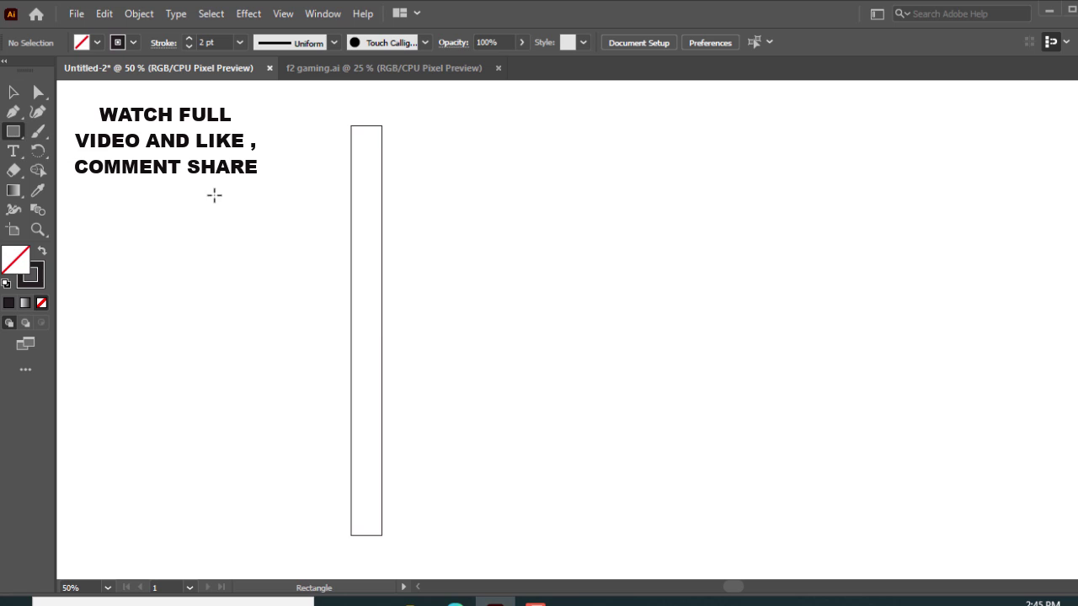
click(214, 194)
double_click(300, 229)
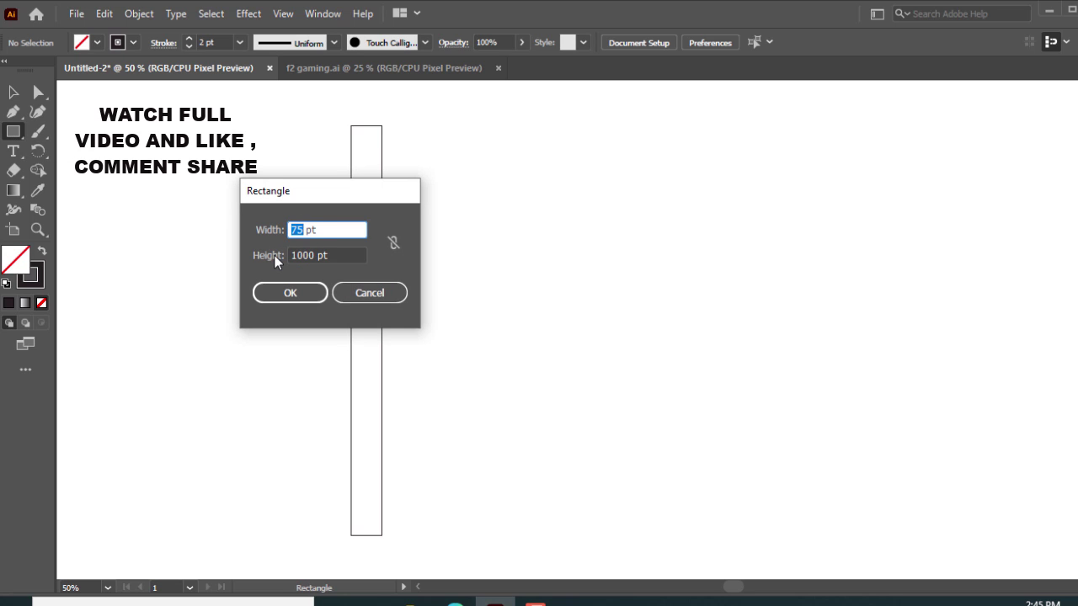
text(25)
click(300, 295)
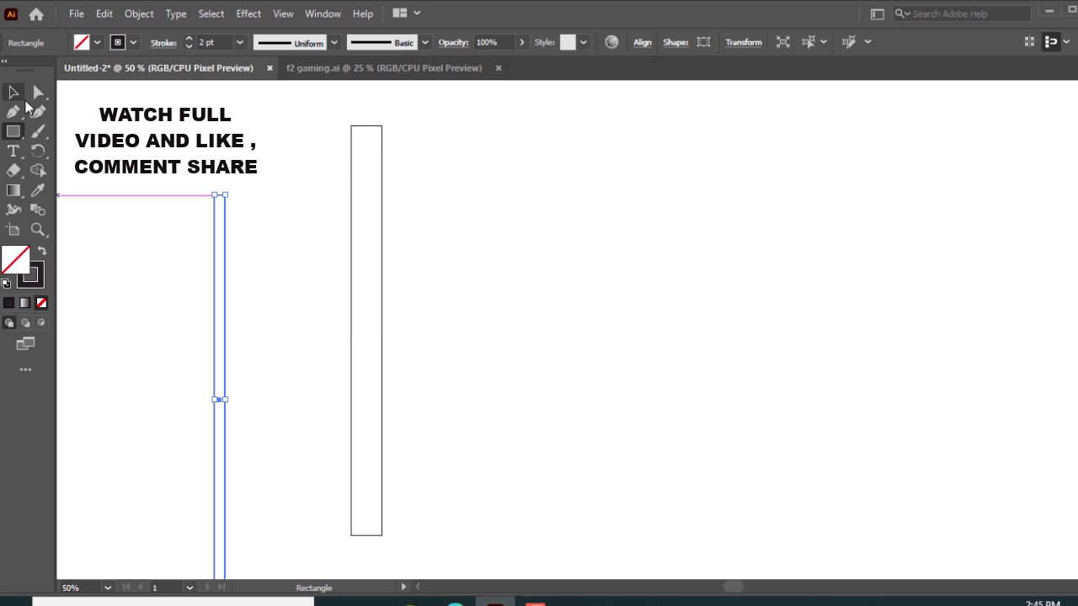
- Snap the narrow rectangle against the wide rectangle's right edge, aligned at the top, and group the two
click(13, 93)
drag(216, 216, 380, 150)
drag(272, 197, 505, 263)
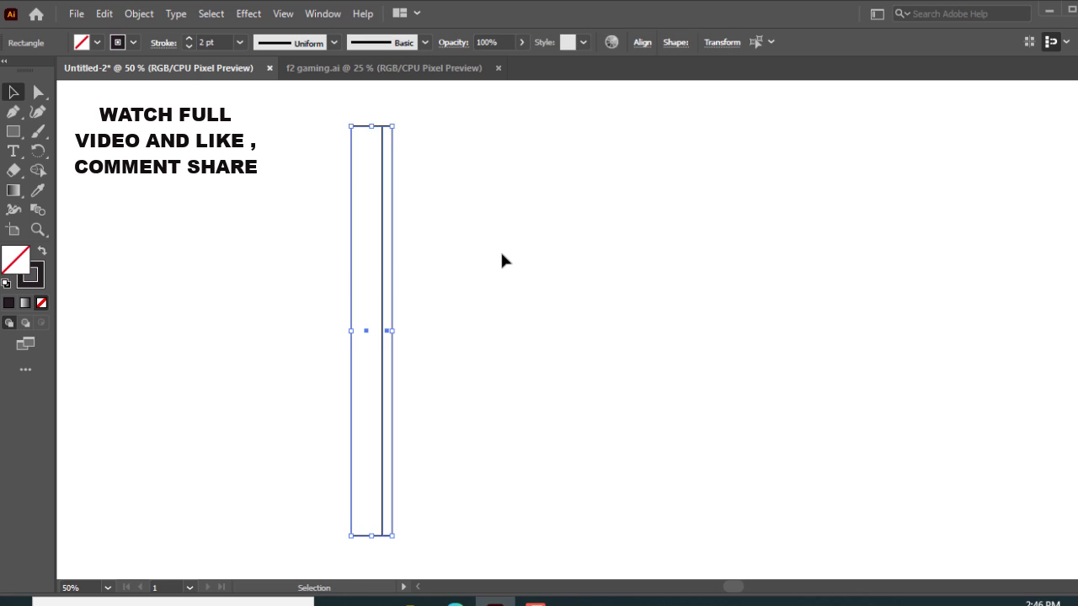
key(ctrl+g)
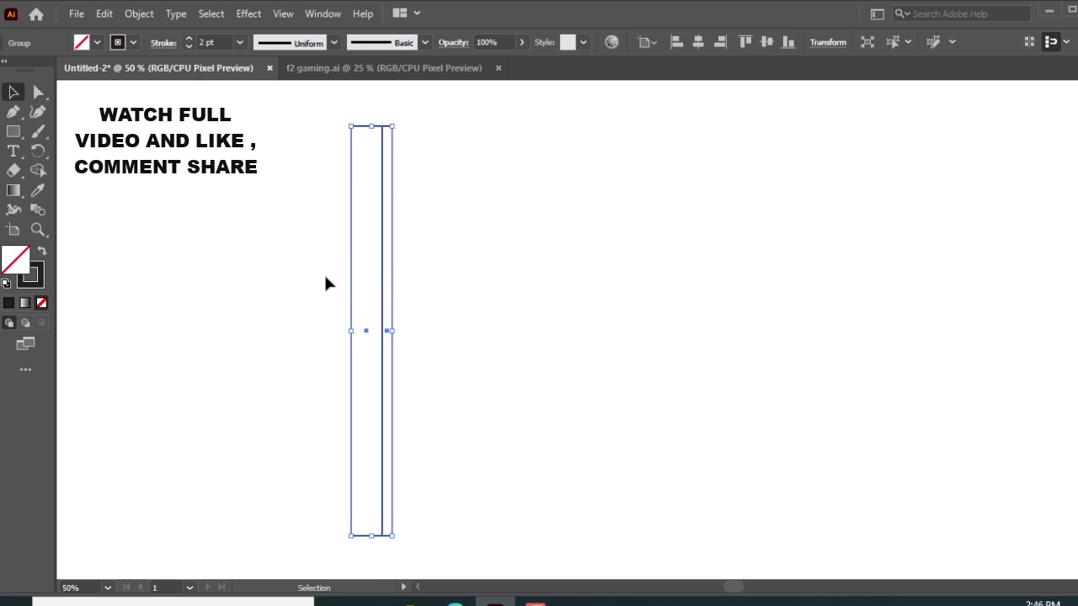
- Duplicate the grouped pair edge to edge to the right and repeat the duplication twice, making four adjacent pairs
drag(353, 291, 395, 290)
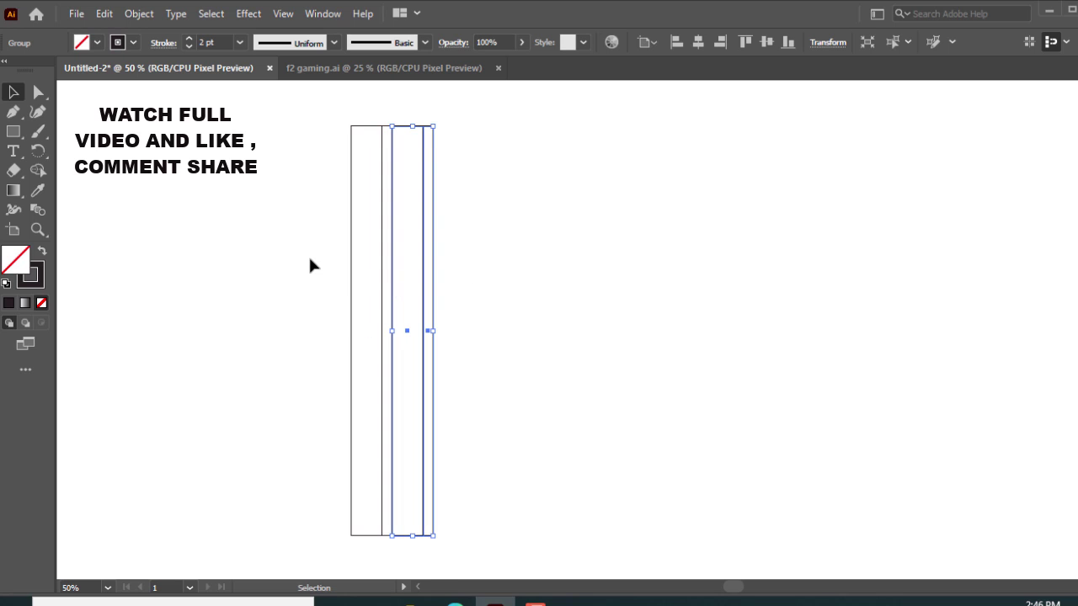
key(ctrl+d)
key(ctrl+d)
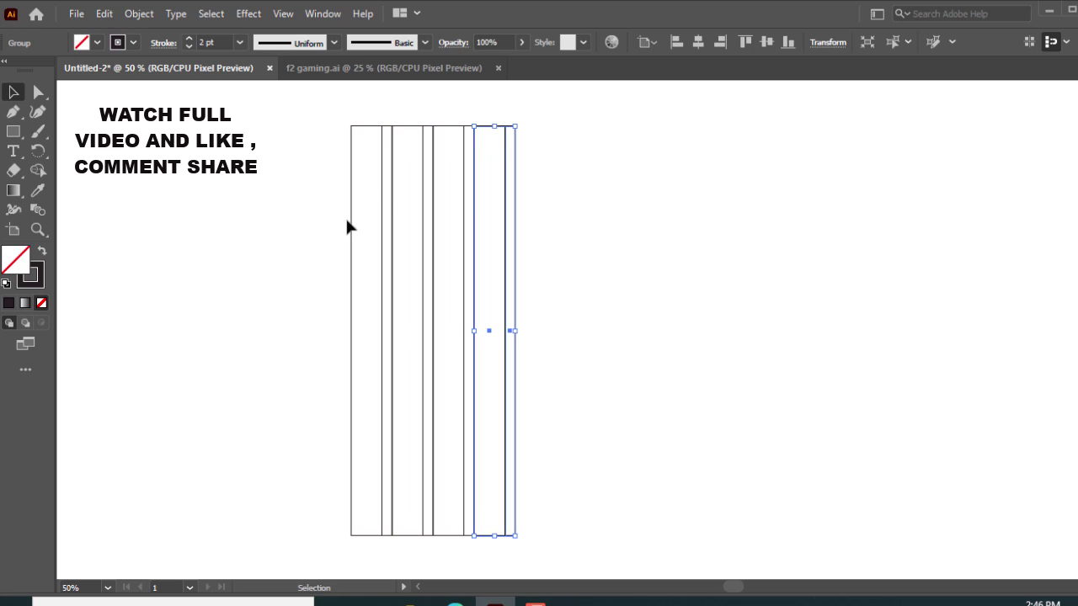
- Ungroup the rightmost pair and delete its narrow outer rectangle
right_click(500, 157)
click(594, 123)
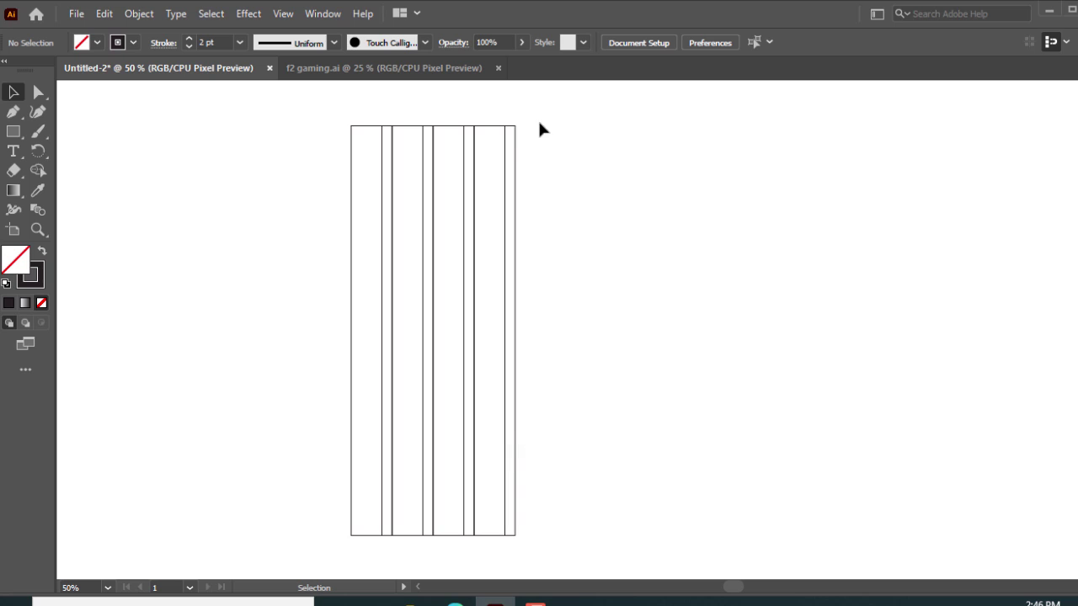
right_click(516, 132)
click(581, 270)
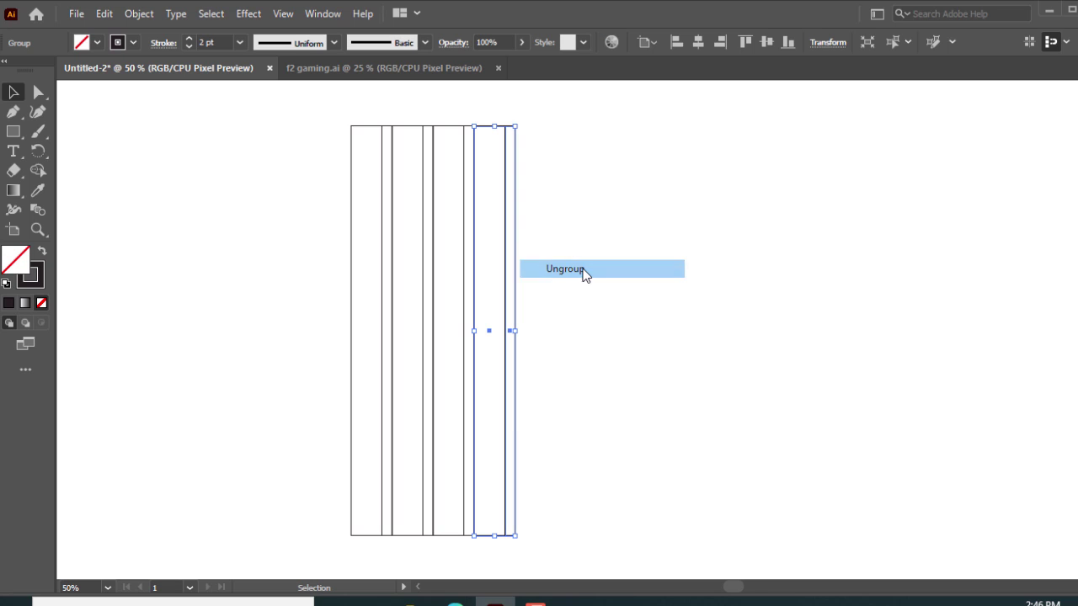
click(543, 205)
click(516, 176)
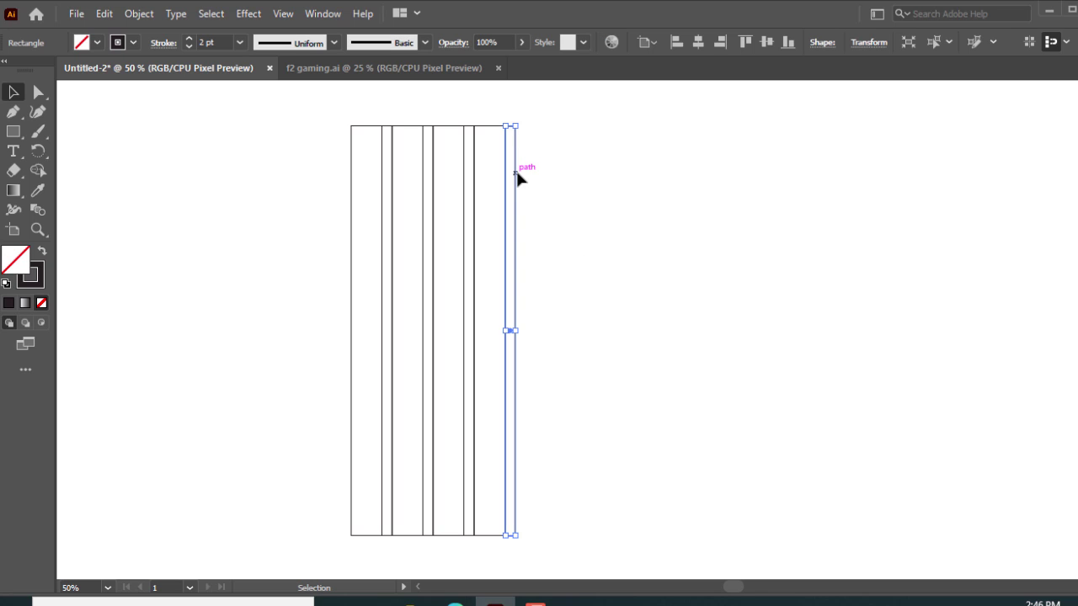
key(Delete)
- Group all the vertical strips and create a copy of the group rotated 90°
drag(209, 180, 661, 293)
key(ctrl+g)
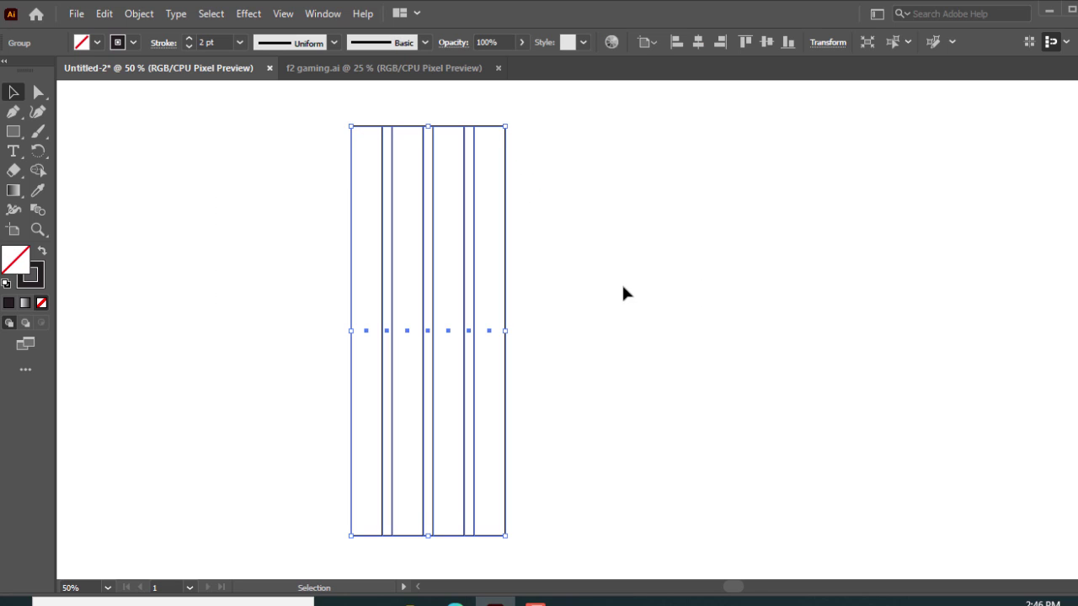
right_click(413, 326)
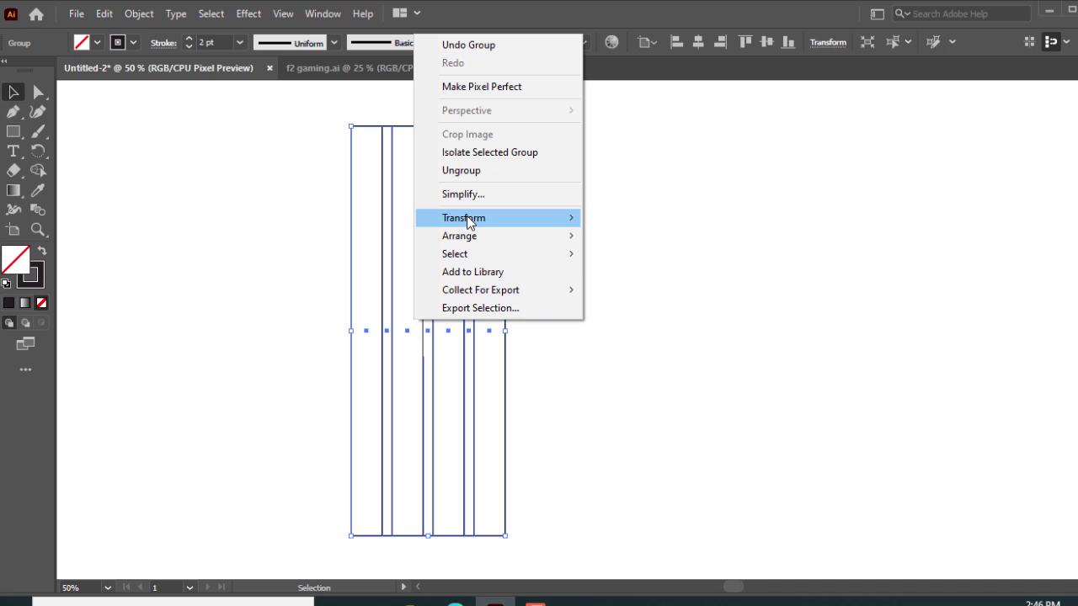
mouse_move(472, 221)
click(630, 261)
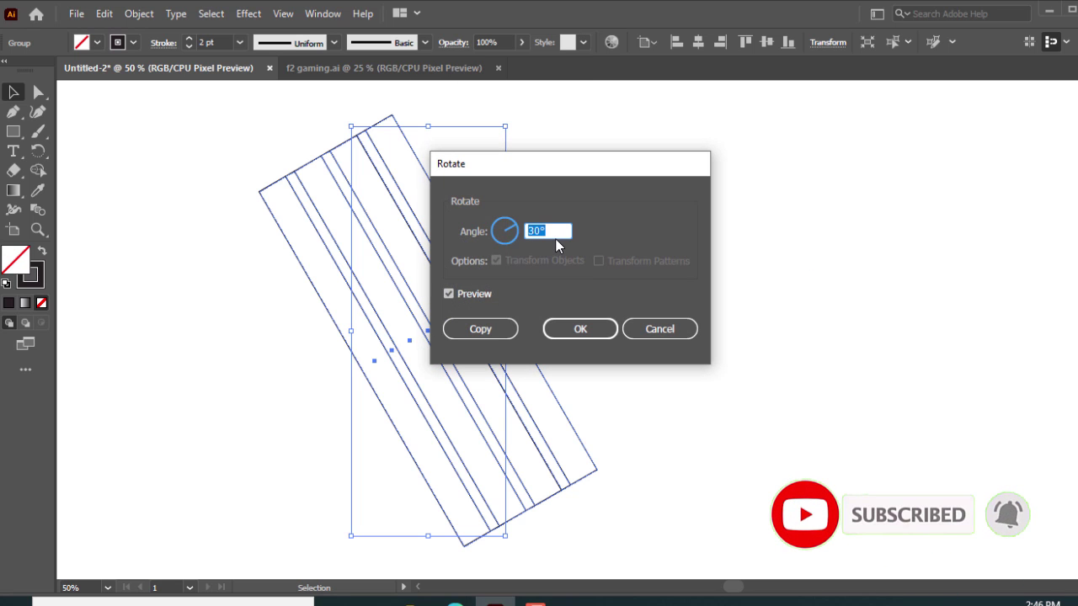
text(90)
click(512, 329)
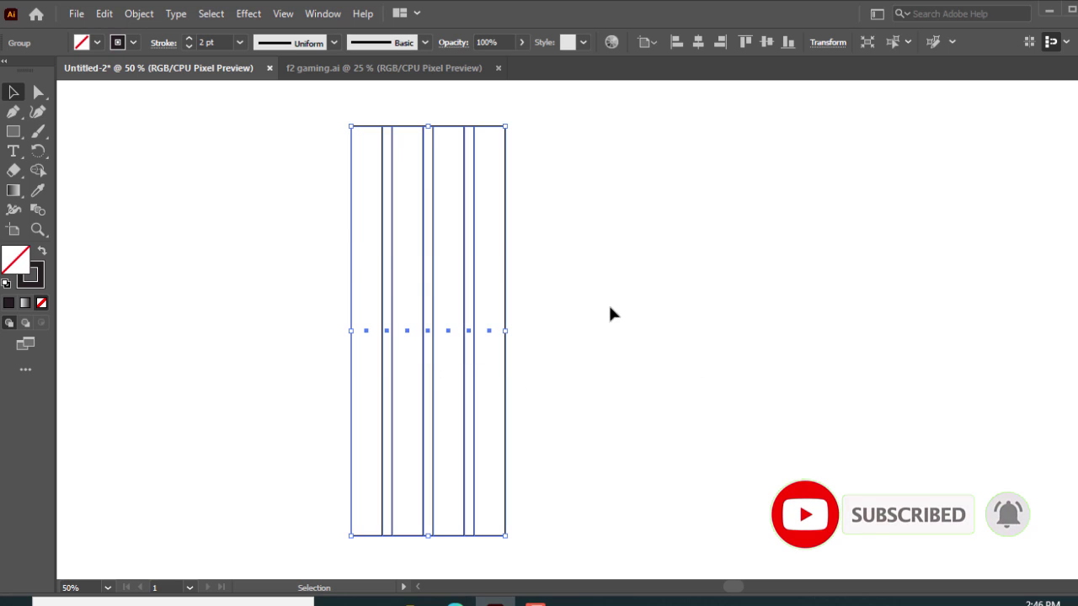
click(674, 214)
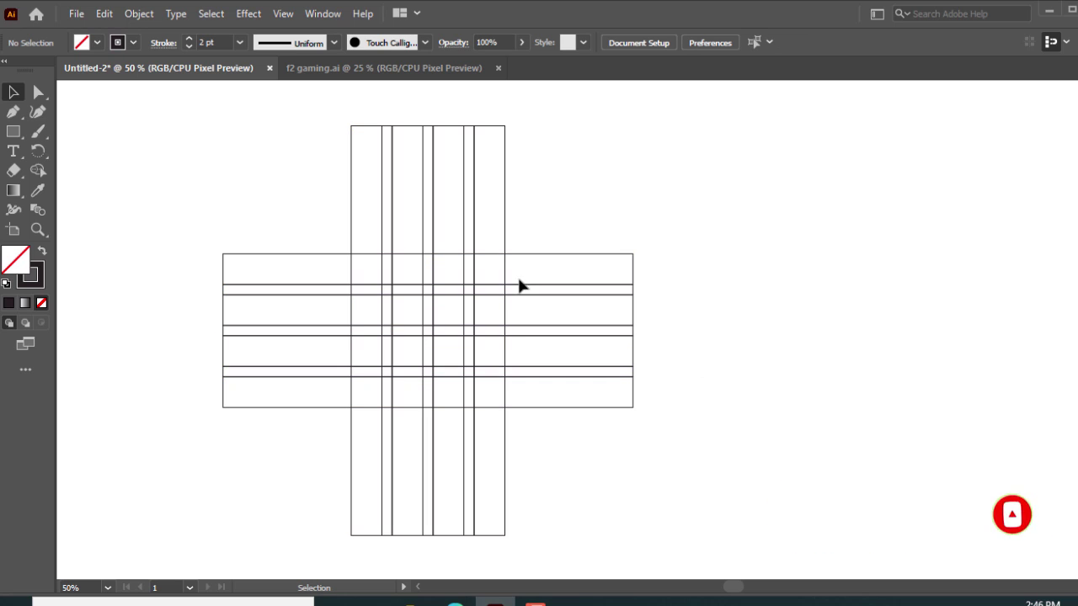
- Create a copy of the vertical strip group rotated 30° and delete the vertical original
click(506, 226)
right_click(506, 226)
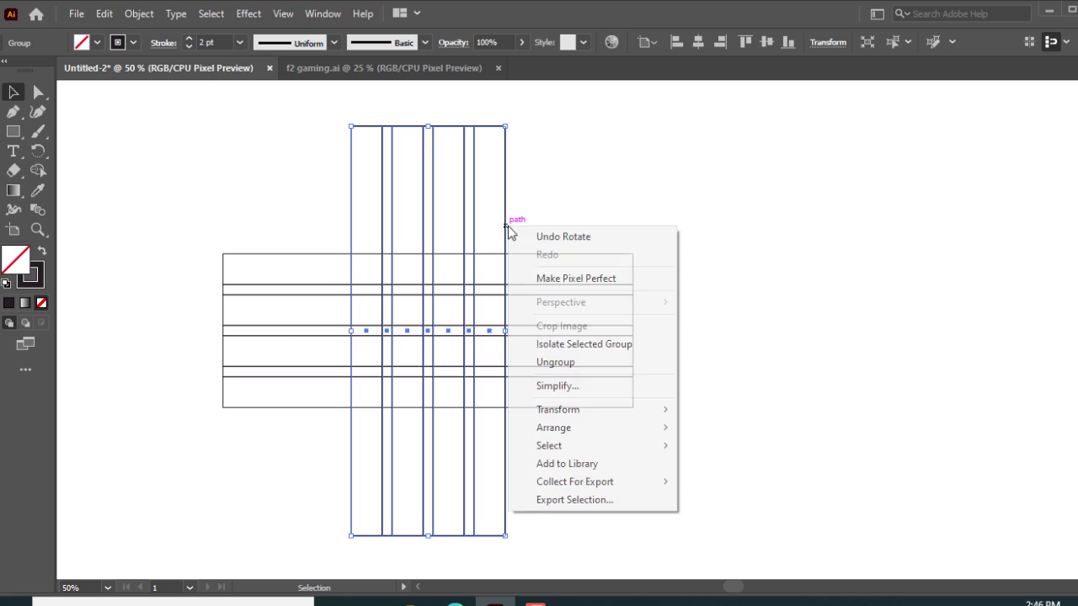
mouse_move(603, 407)
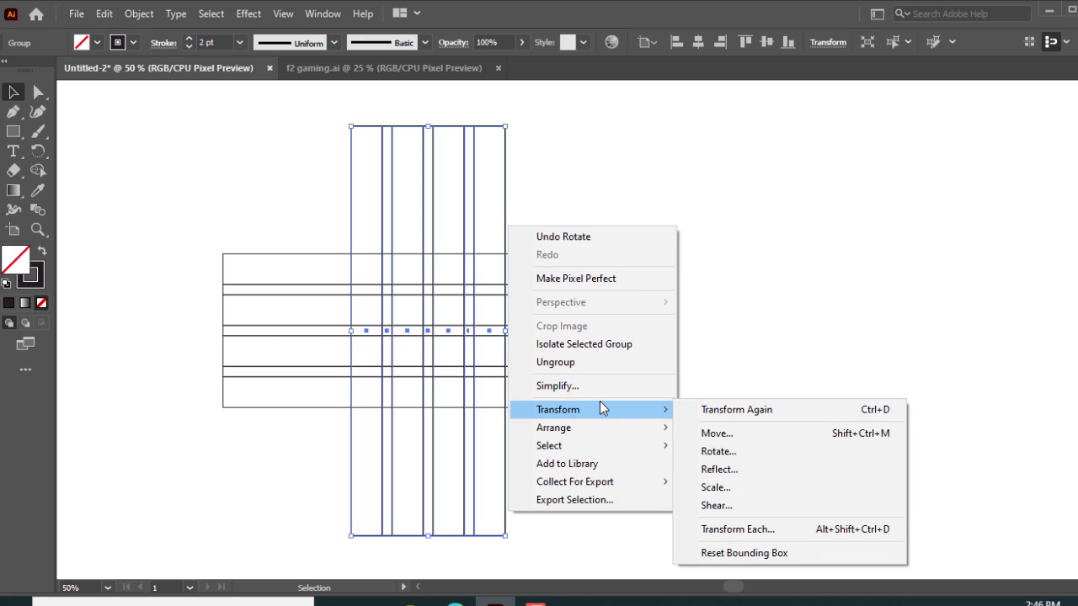
click(721, 452)
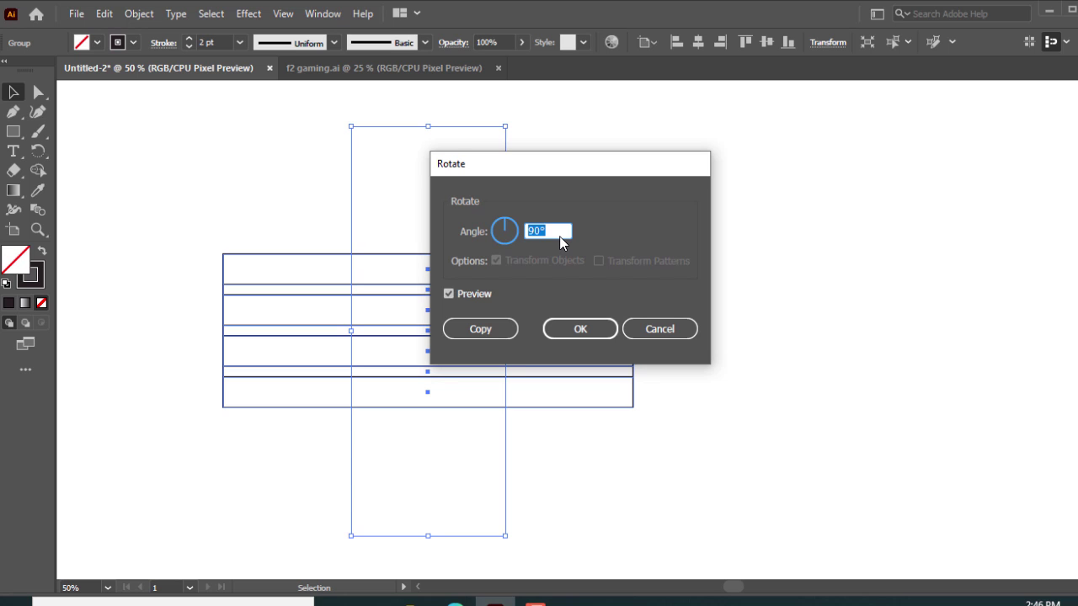
text(30)
click(493, 333)
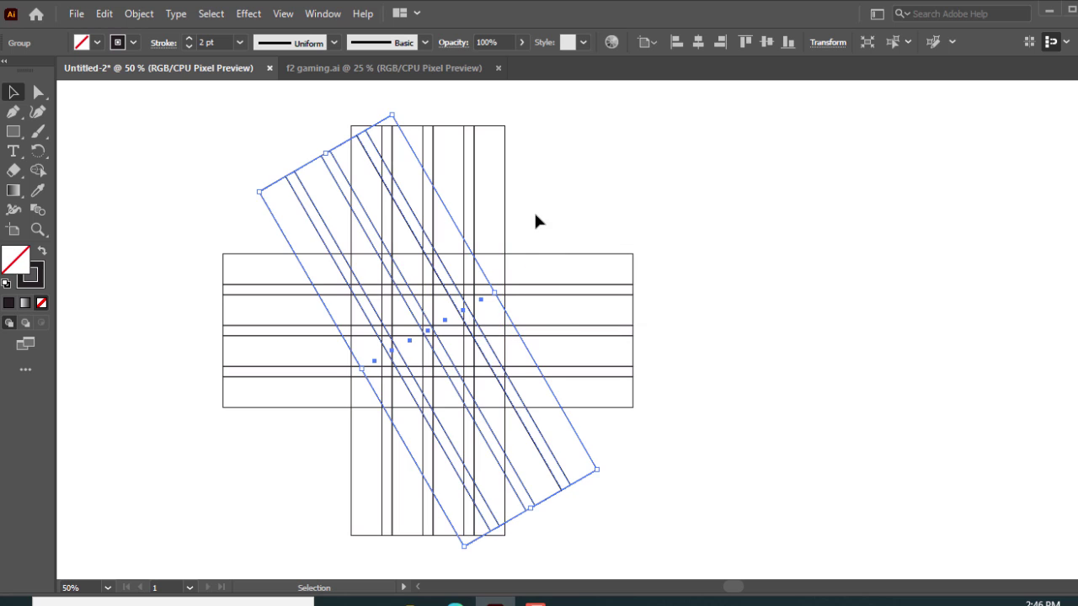
click(536, 215)
click(505, 190)
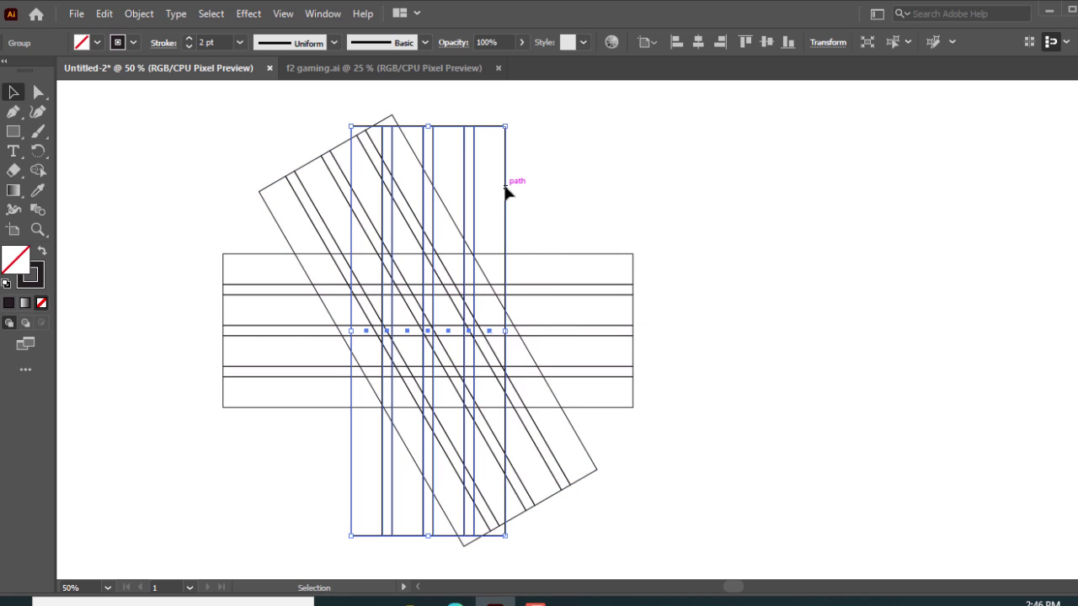
key(Delete)
- Reflect the slanted strip group across the vertical axis as a copy, forming a three-way crossing with the horizontal strips
click(454, 222)
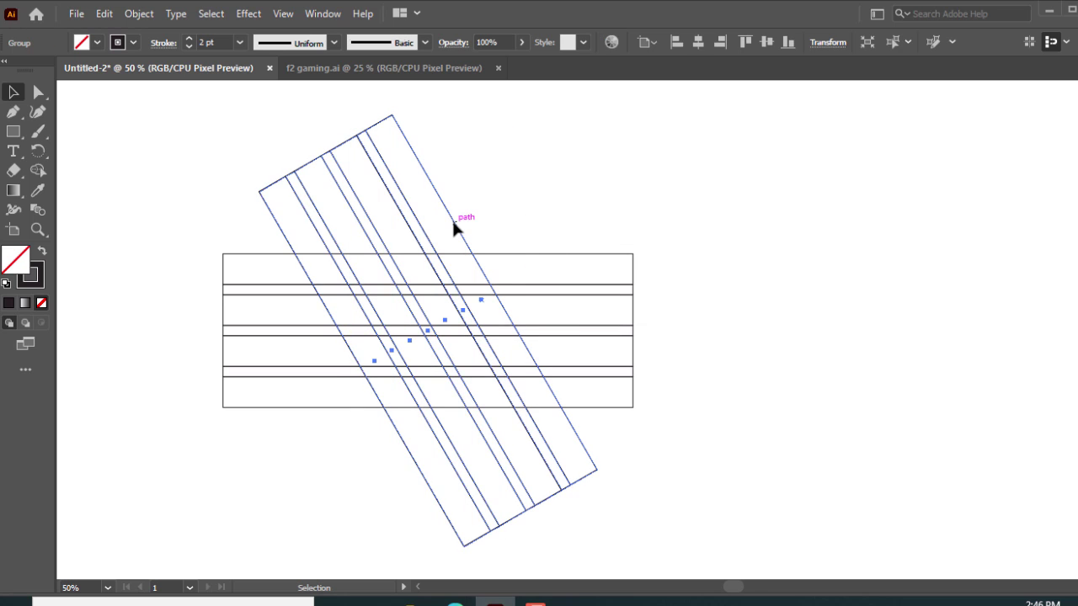
right_click(454, 224)
mouse_move(528, 404)
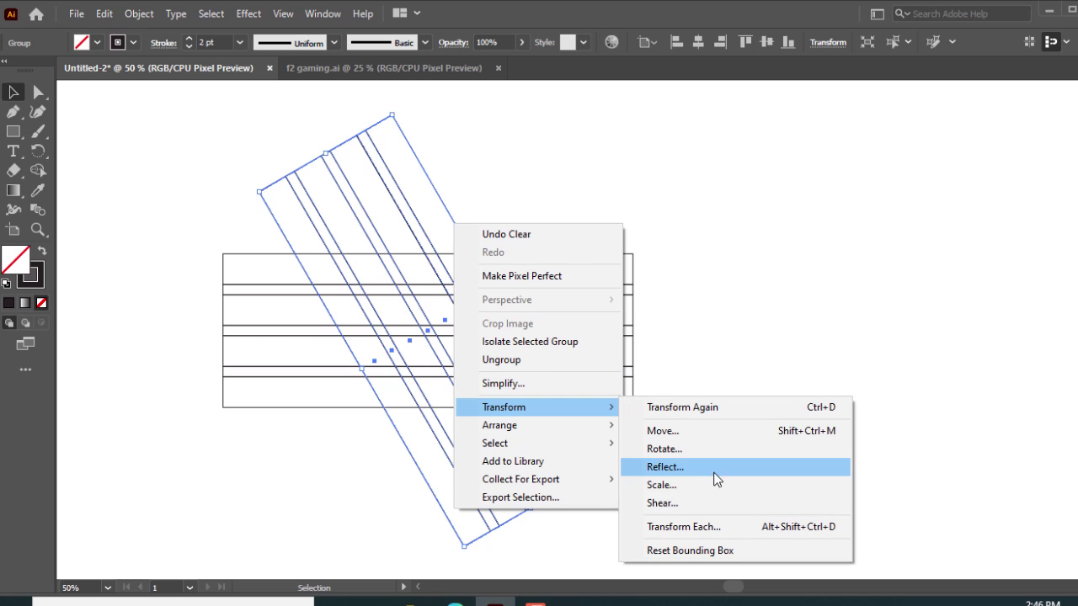
click(665, 468)
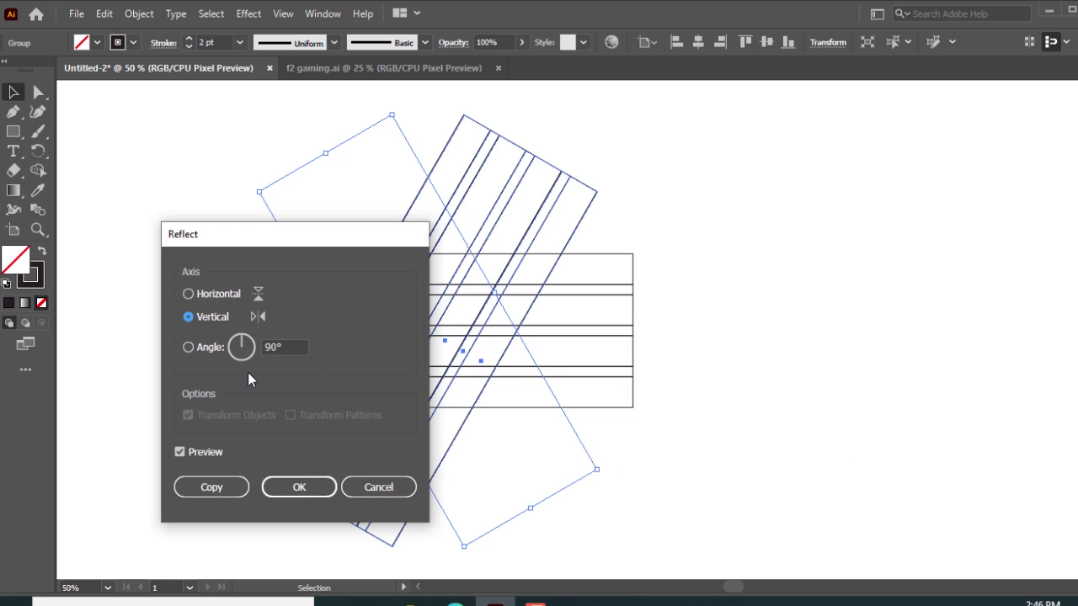
click(211, 487)
drag(234, 193, 193, 166)
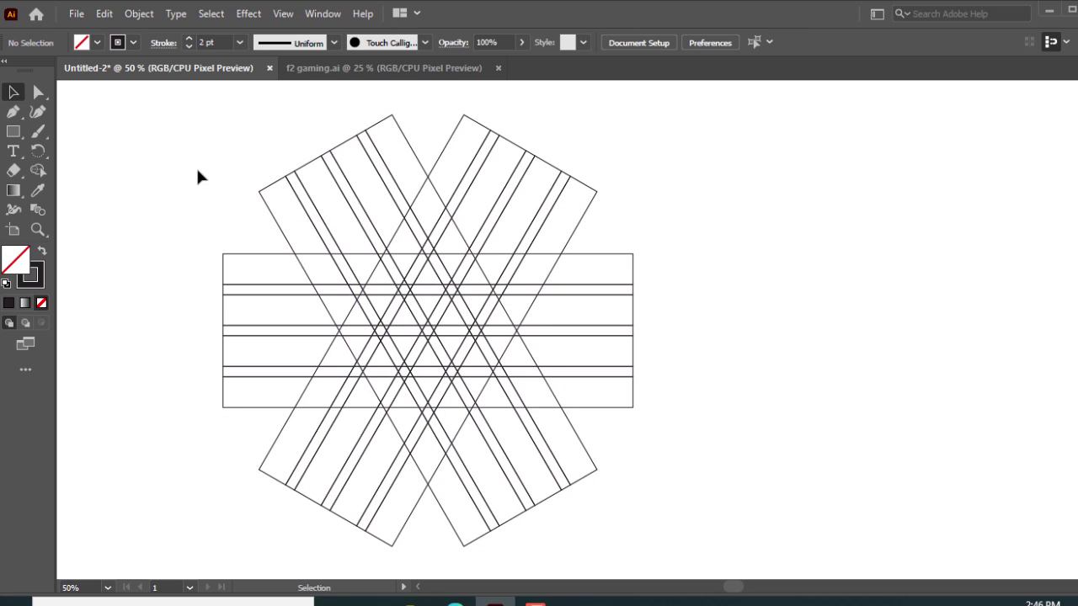
- Select all three crossing strip groups and move them together to the right on the artboard
drag(282, 232, 551, 392)
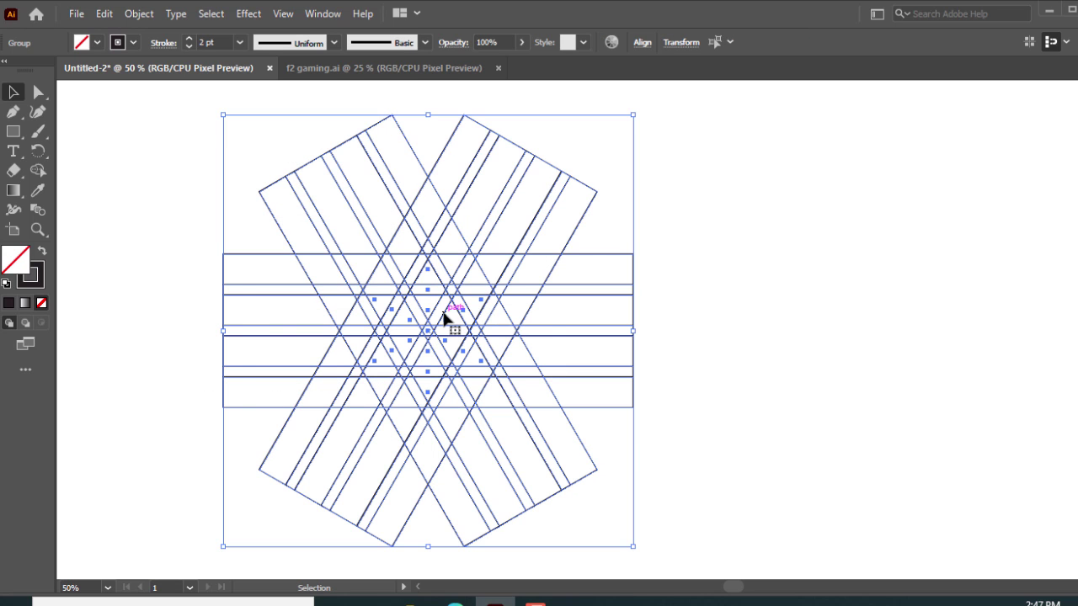
drag(444, 314, 539, 322)
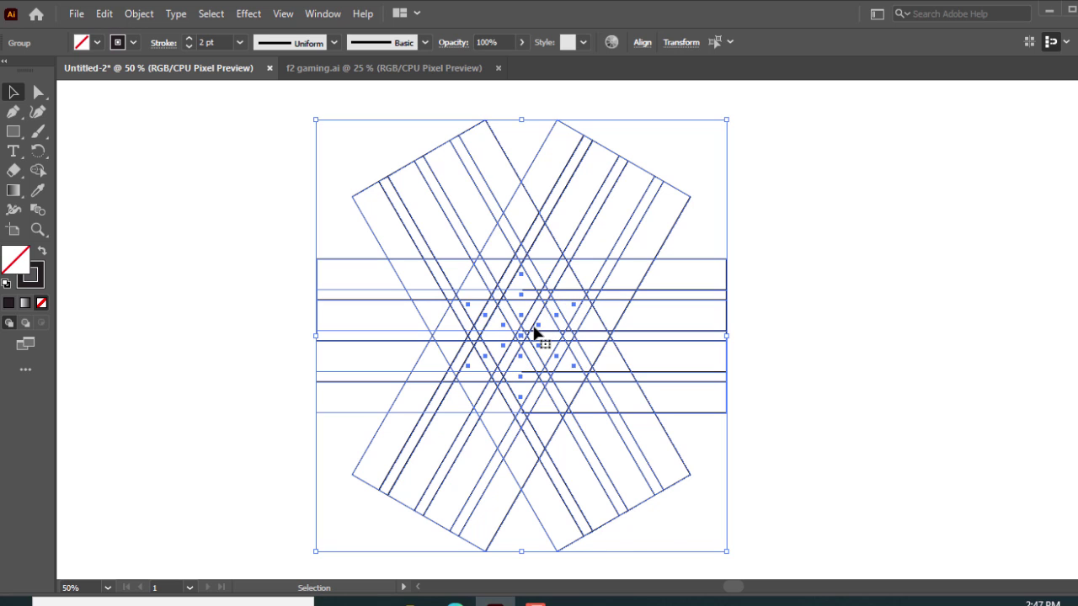
scroll(534, 333, down, 1)
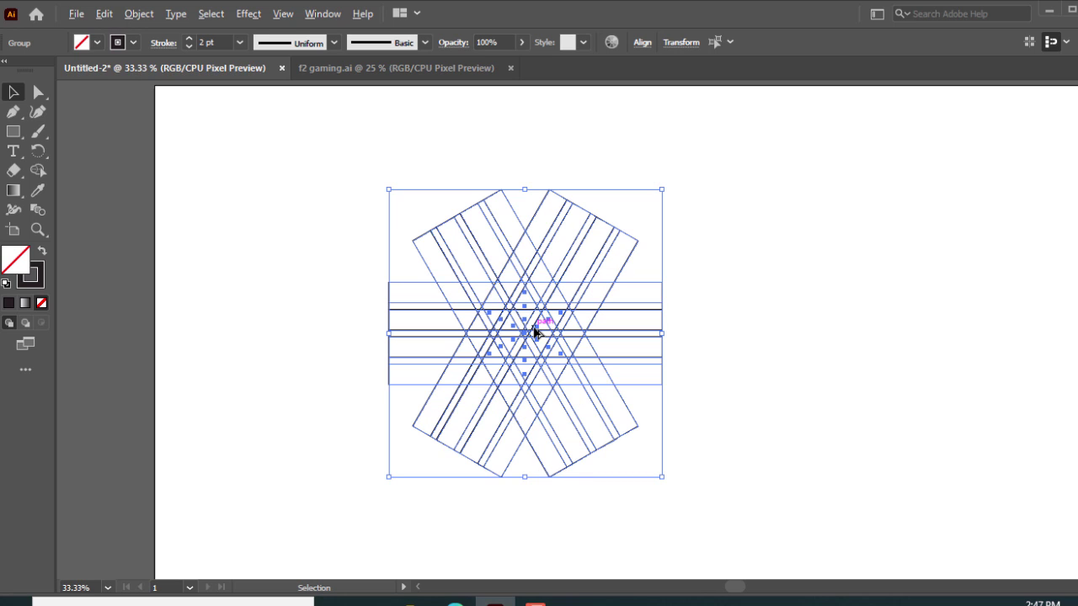
- Select all three crossing strip groups and set a black fill for merging regions with the Shape Builder tool
scroll(534, 332, up, 5)
scroll(534, 332, down, 2)
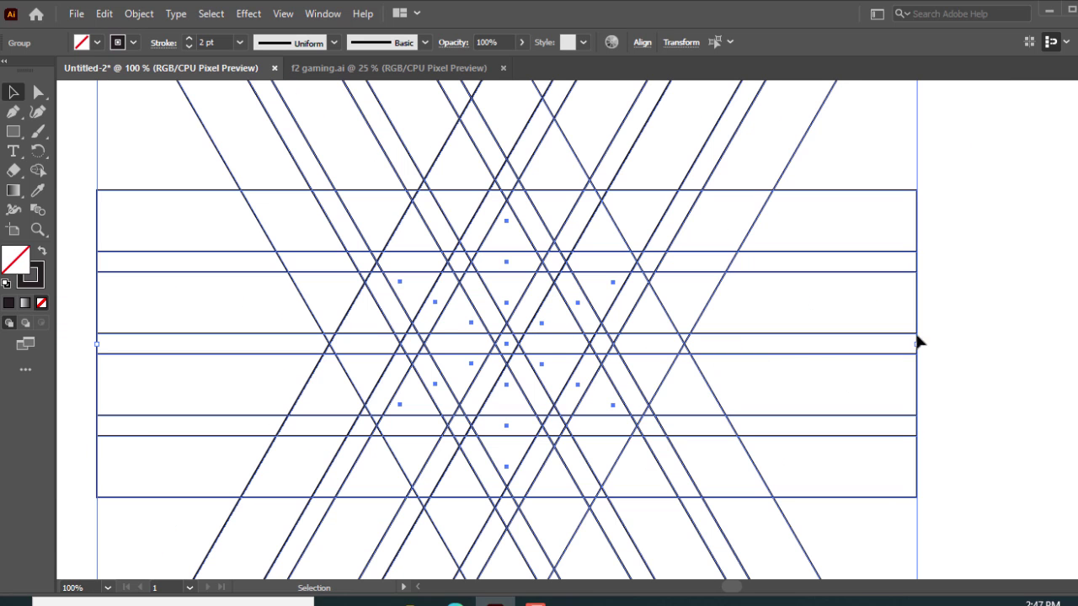
click(949, 331)
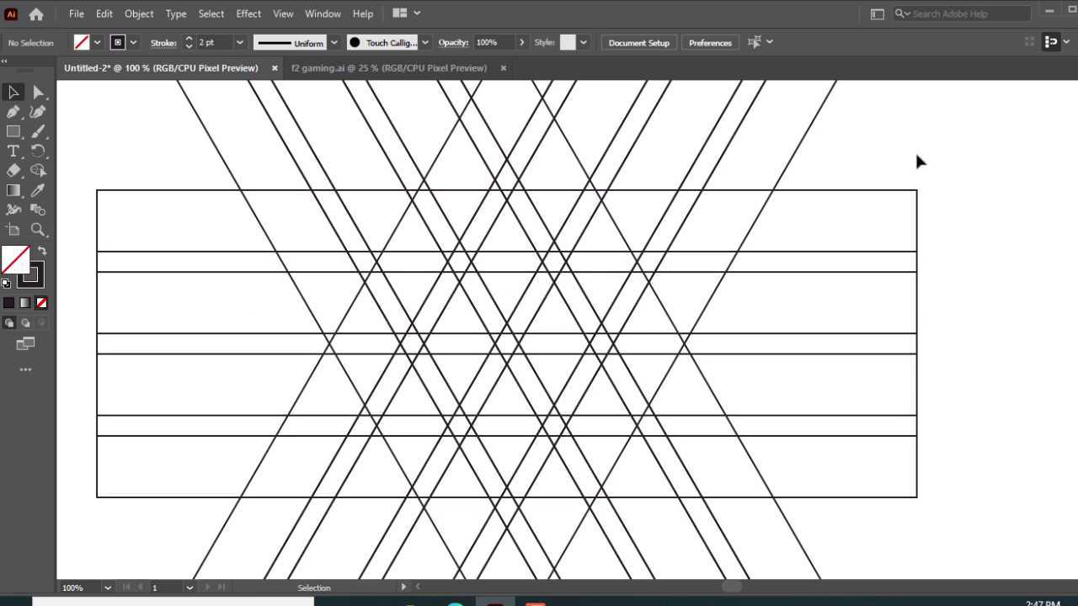
drag(916, 157, 274, 446)
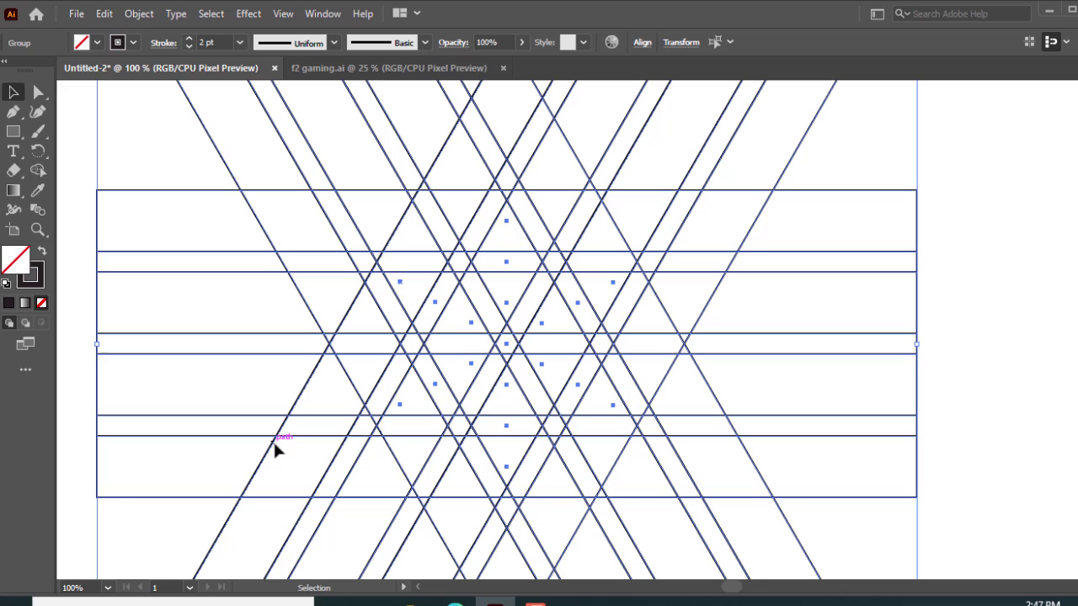
click(37, 170)
click(95, 44)
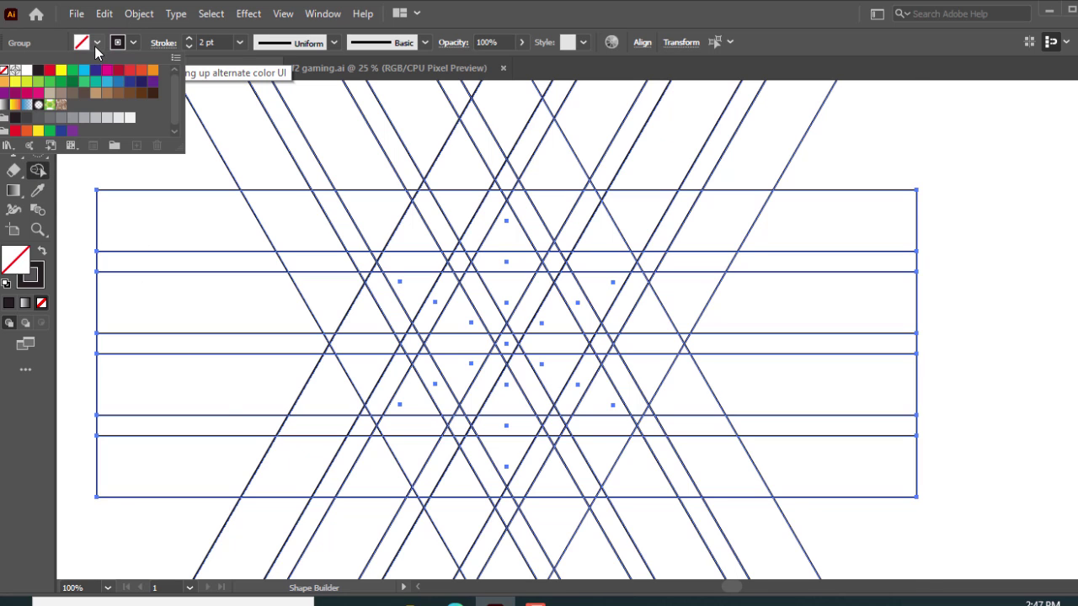
click(36, 73)
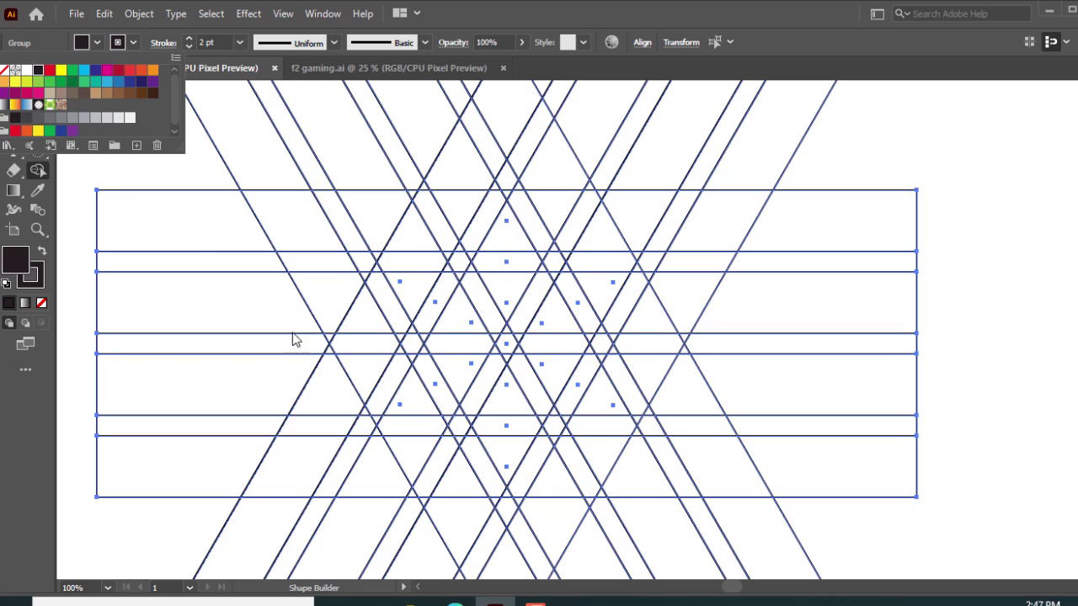
click(45, 174)
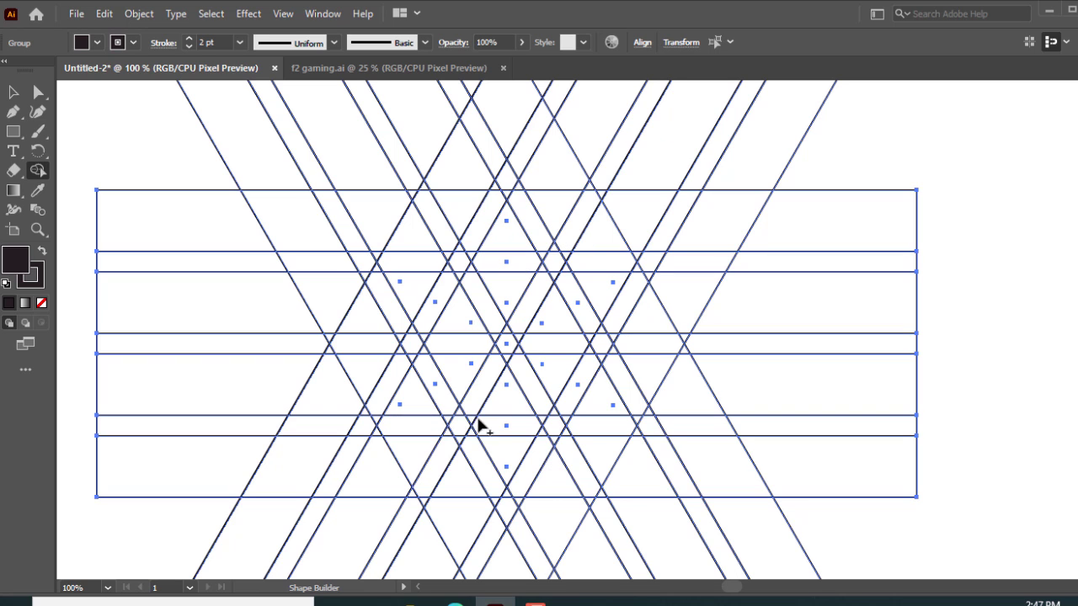
- Merge the central grid regions with Shape Builder into a solid black F interlocked with a 2, together forming a hexagonal outline
mouse_move(363, 364)
mouse_down()
mouse_move(409, 247)
mouse_move(442, 197)
mouse_move(383, 261)
mouse_move(359, 314)
mouse_move(363, 330)
mouse_move(401, 342)
mouse_move(452, 225)
mouse_move(544, 222)
mouse_move(522, 196)
mouse_move(498, 195)
mouse_move(453, 244)
mouse_move(596, 223)
mouse_move(545, 249)
mouse_move(570, 221)
mouse_up()
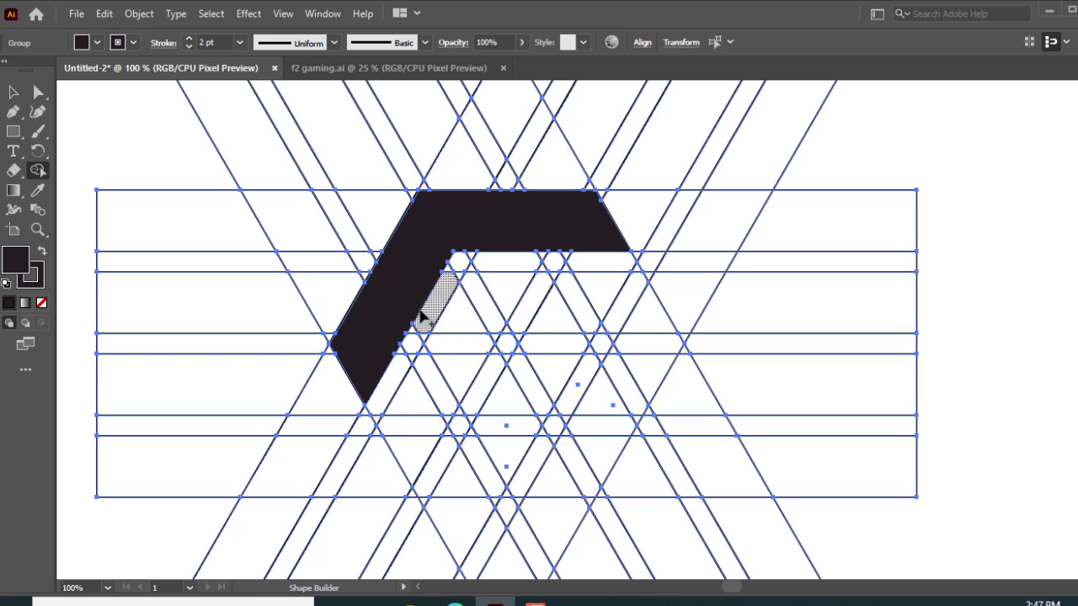
mouse_move(413, 297)
mouse_down()
mouse_move(497, 298)
mouse_move(463, 282)
mouse_move(418, 330)
mouse_move(407, 329)
mouse_move(594, 297)
mouse_move(639, 341)
mouse_move(627, 335)
mouse_move(623, 346)
mouse_move(603, 333)
mouse_move(642, 359)
mouse_move(641, 384)
mouse_move(575, 378)
mouse_move(611, 375)
mouse_move(594, 367)
mouse_move(547, 383)
mouse_move(418, 396)
mouse_move(463, 410)
mouse_move(454, 415)
mouse_up()
mouse_move(485, 384)
mouse_down()
mouse_move(515, 365)
mouse_move(498, 360)
mouse_move(534, 401)
mouse_move(572, 408)
mouse_move(534, 395)
mouse_move(427, 400)
mouse_move(417, 414)
mouse_move(435, 475)
mouse_move(432, 427)
mouse_move(450, 446)
mouse_move(447, 464)
mouse_move(437, 463)
mouse_move(570, 466)
mouse_move(599, 453)
mouse_move(539, 439)
mouse_move(567, 457)
mouse_move(484, 491)
mouse_move(516, 493)
mouse_move(491, 459)
mouse_move(442, 439)
mouse_up()
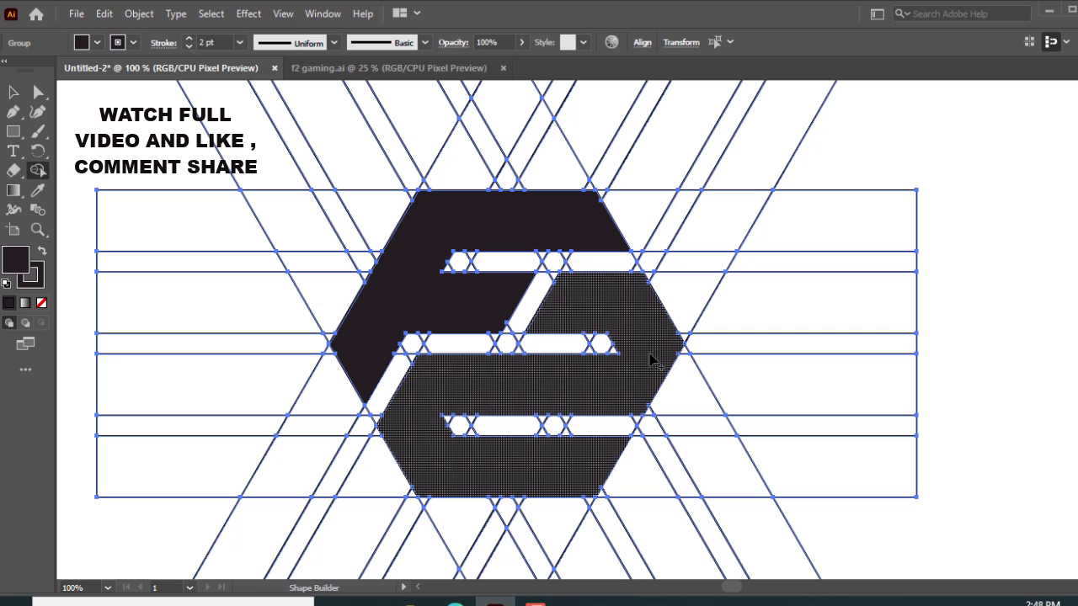
mouse_move(618, 352)
mouse_down()
mouse_move(615, 373)
mouse_move(640, 344)
mouse_move(615, 371)
mouse_up()
drag(445, 414, 438, 418)
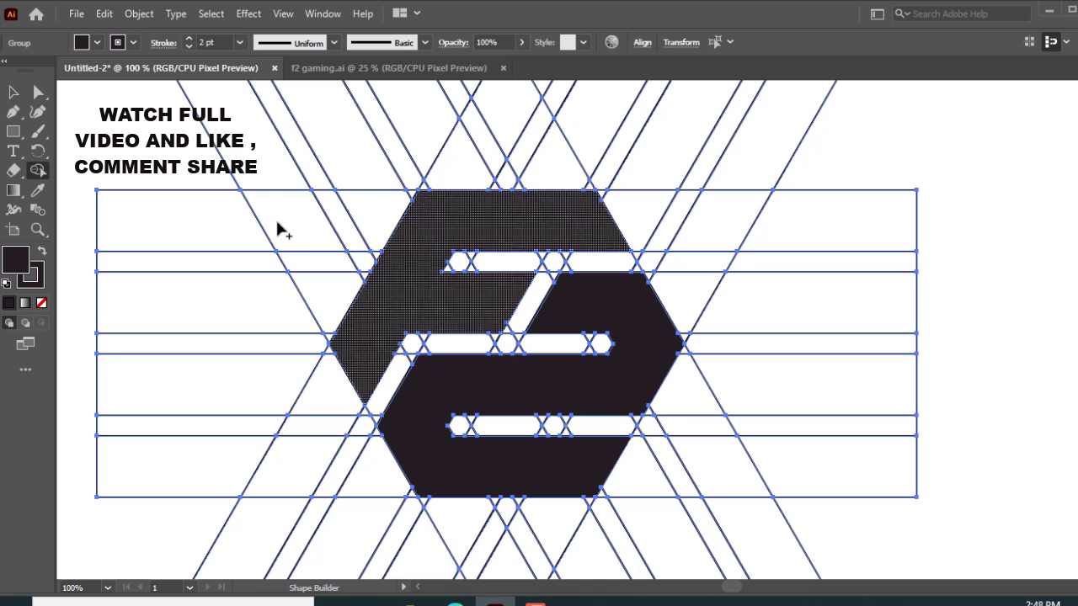
click(15, 93)
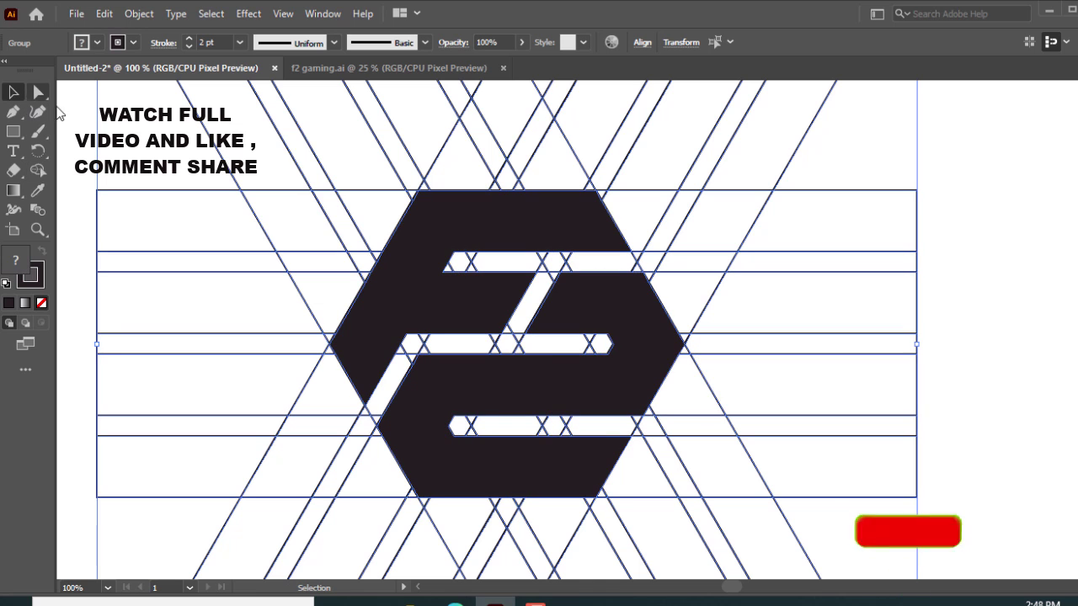
click(126, 139)
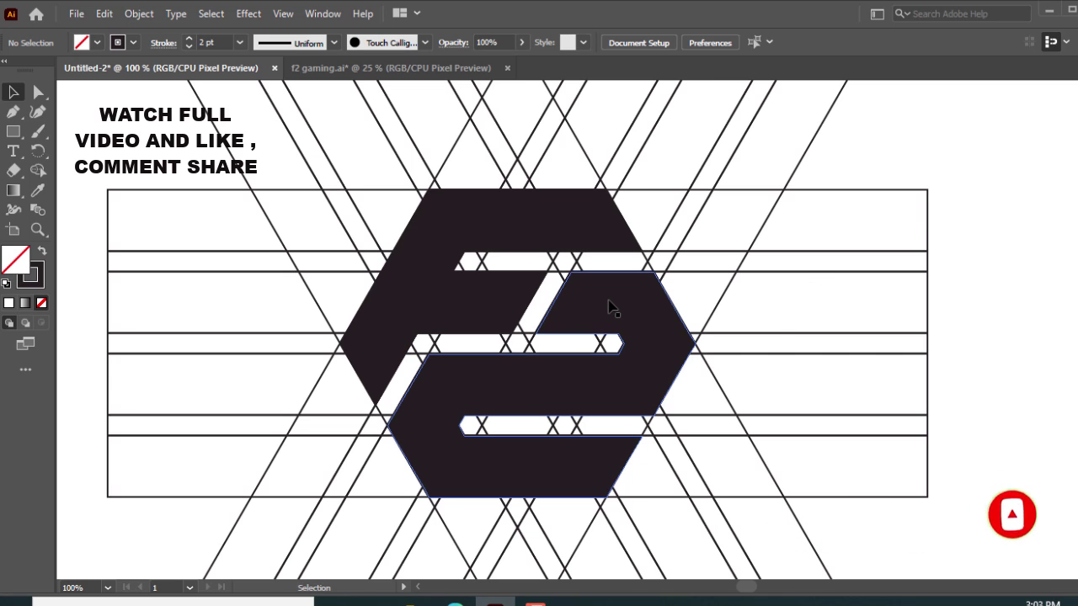
- Ungroup the artwork through its nested groups until the black F shape is separate from the grid strips
right_click(641, 313)
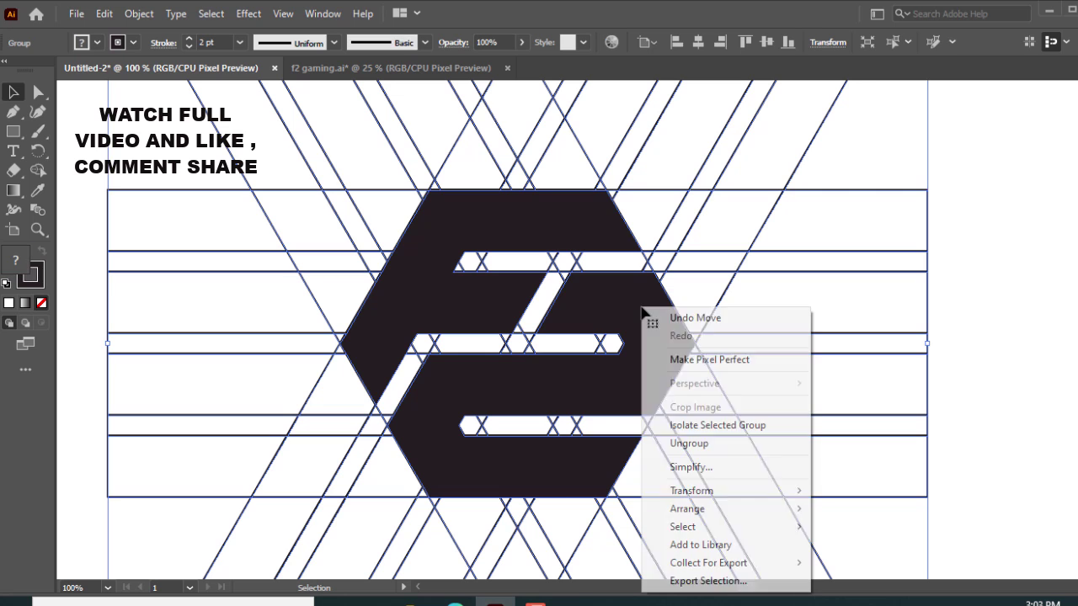
click(685, 444)
click(847, 322)
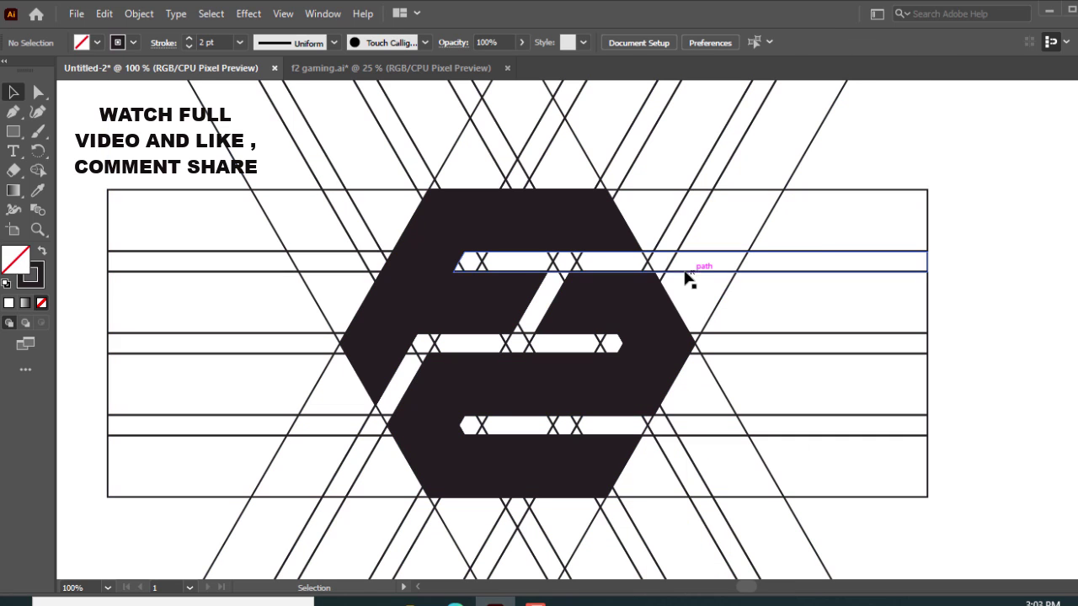
right_click(631, 305)
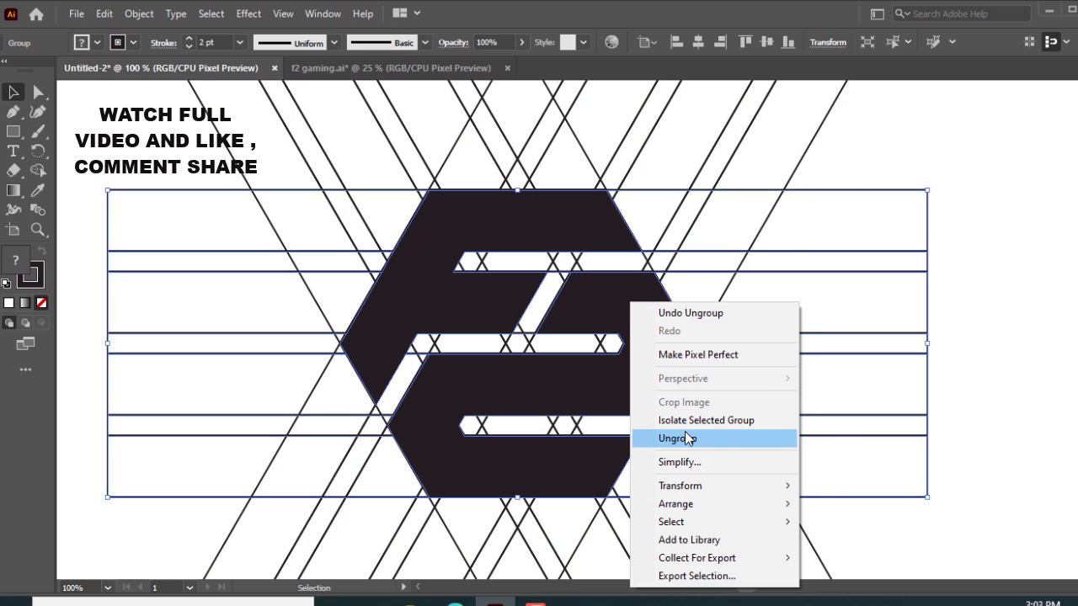
click(685, 438)
click(674, 242)
right_click(585, 217)
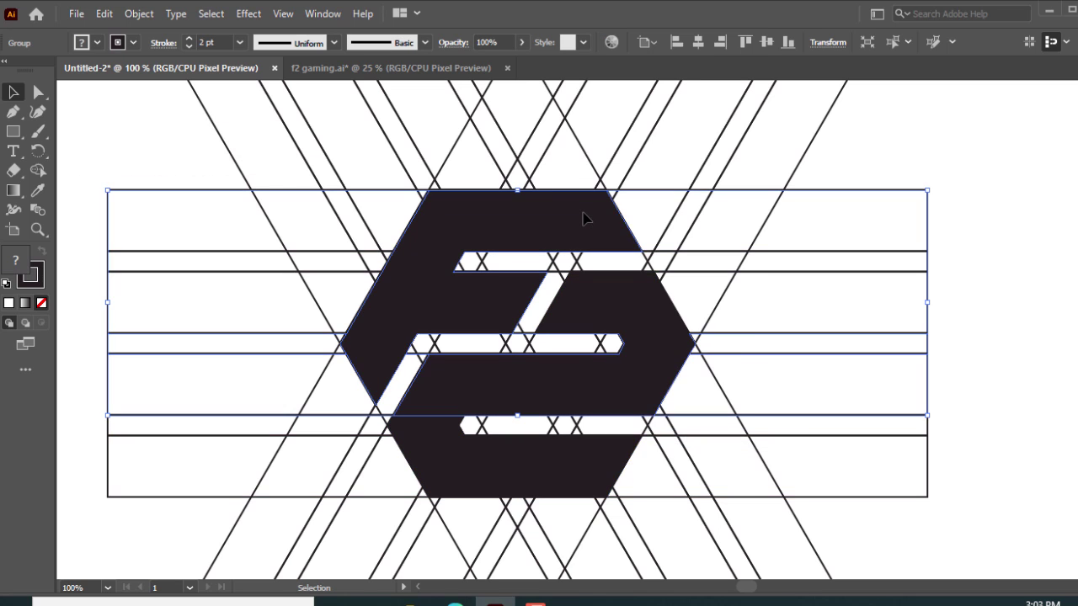
click(662, 351)
click(798, 375)
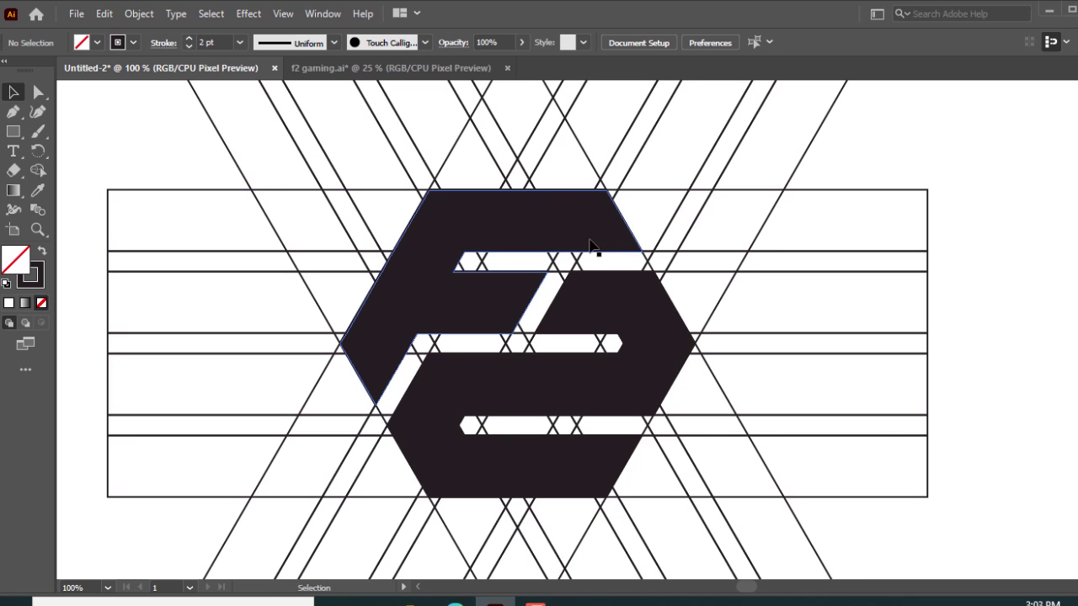
- Select the black F and 2 shapes together and group them
click(585, 237)
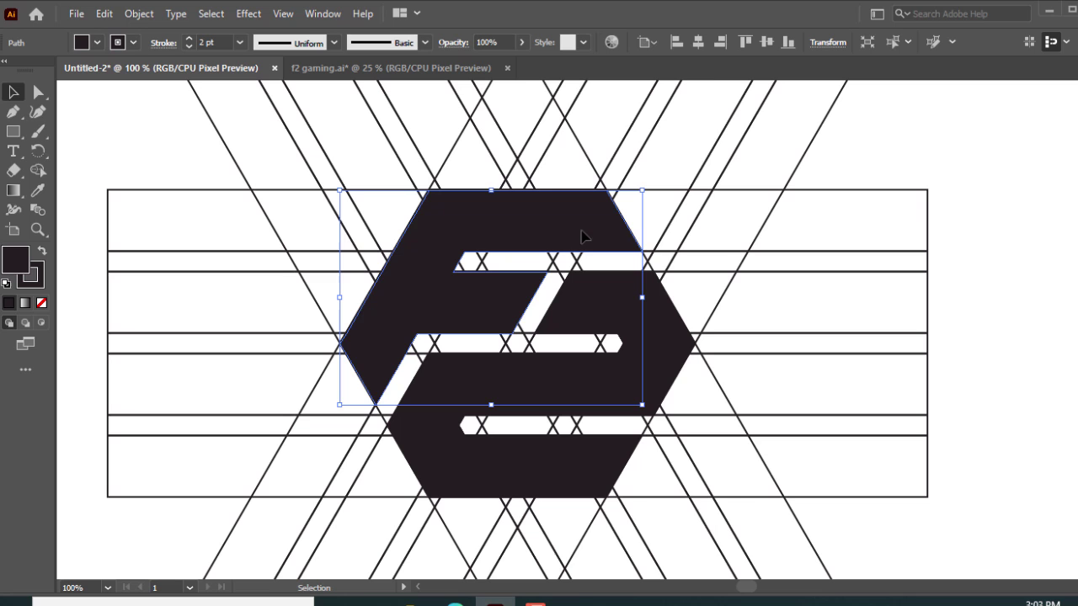
shift+click(619, 313)
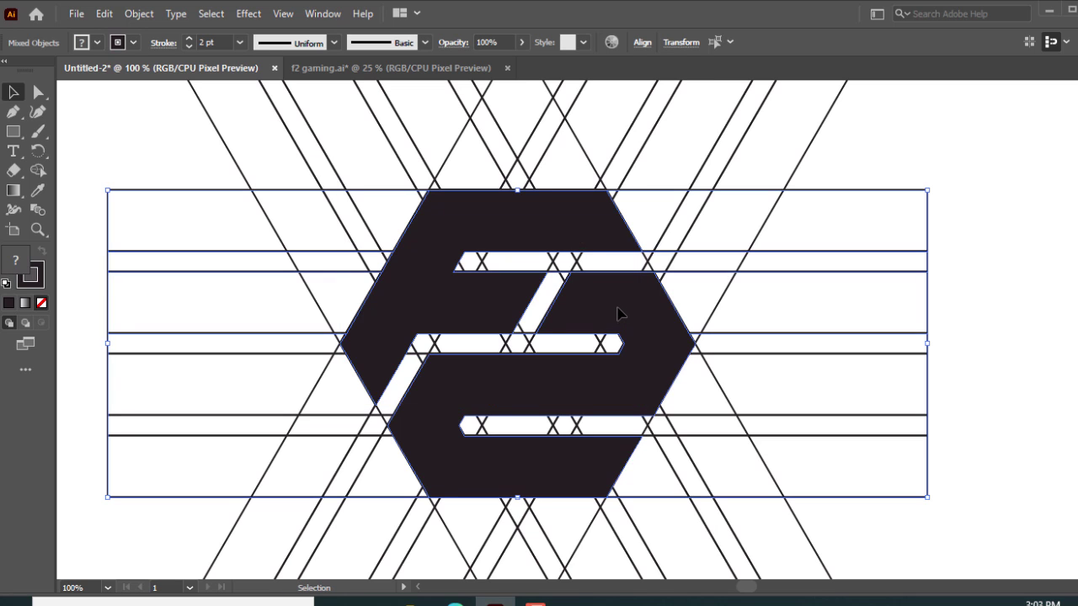
key(ctrl+g)
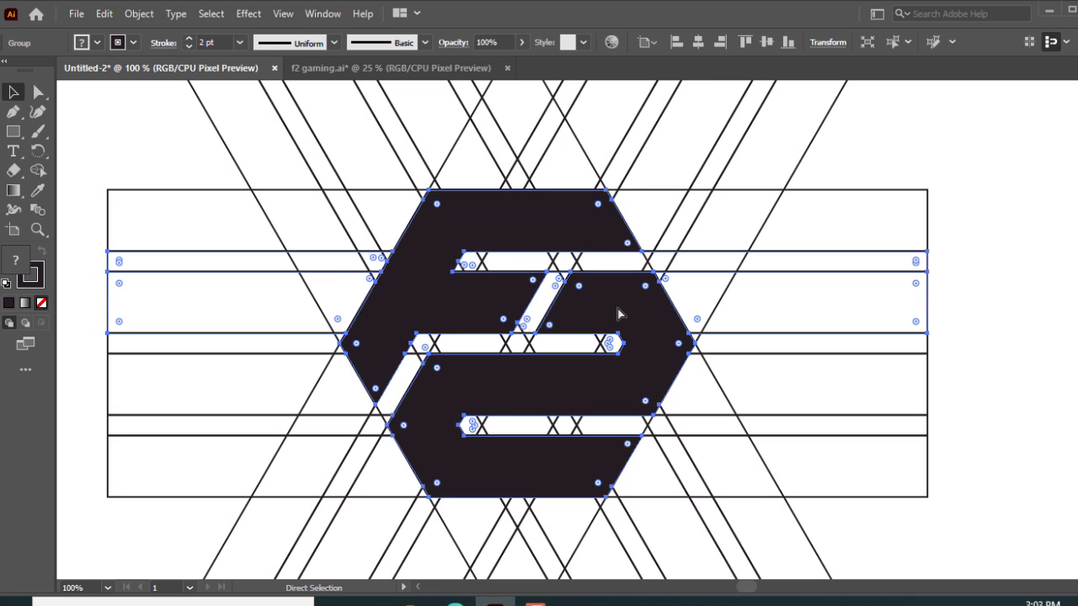
- Delete all the artwork including the leftover strip piece, and paste only the grouped F2 shapes back onto the artboard
drag(865, 129, 352, 433)
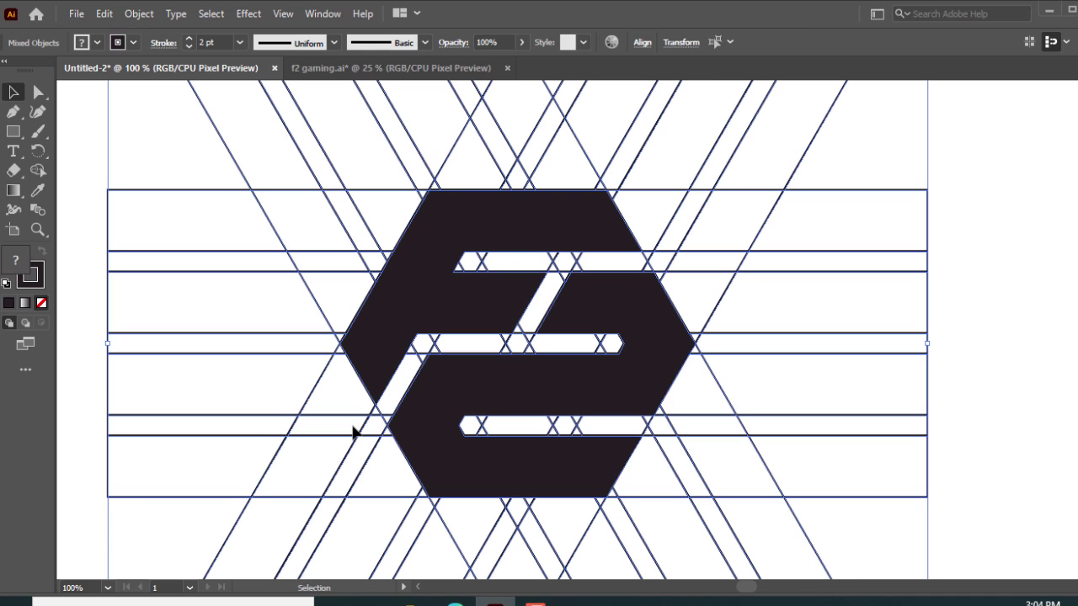
key(Delete)
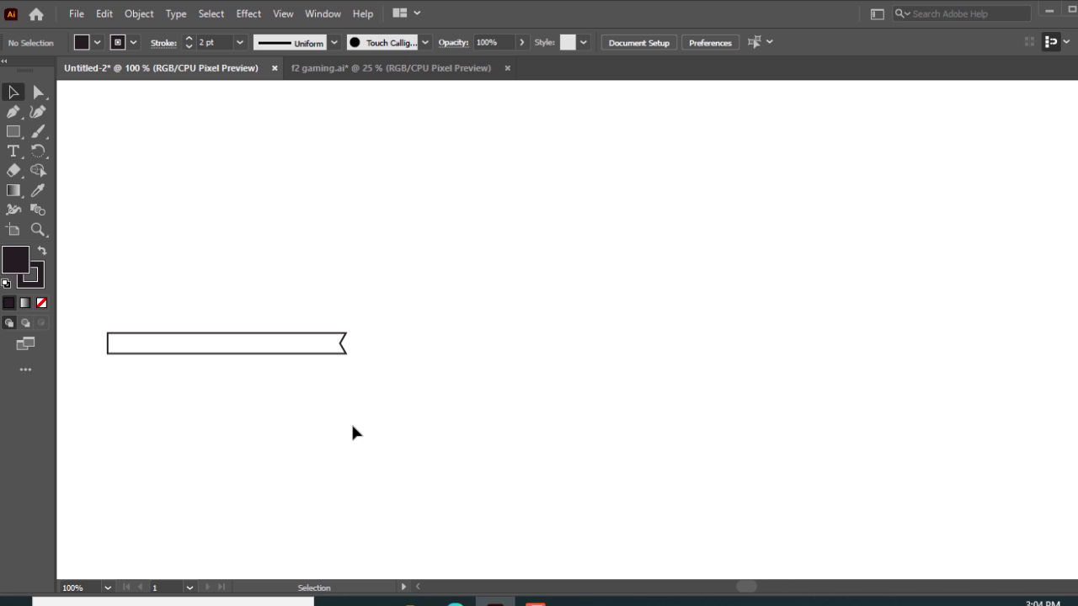
drag(413, 303, 271, 443)
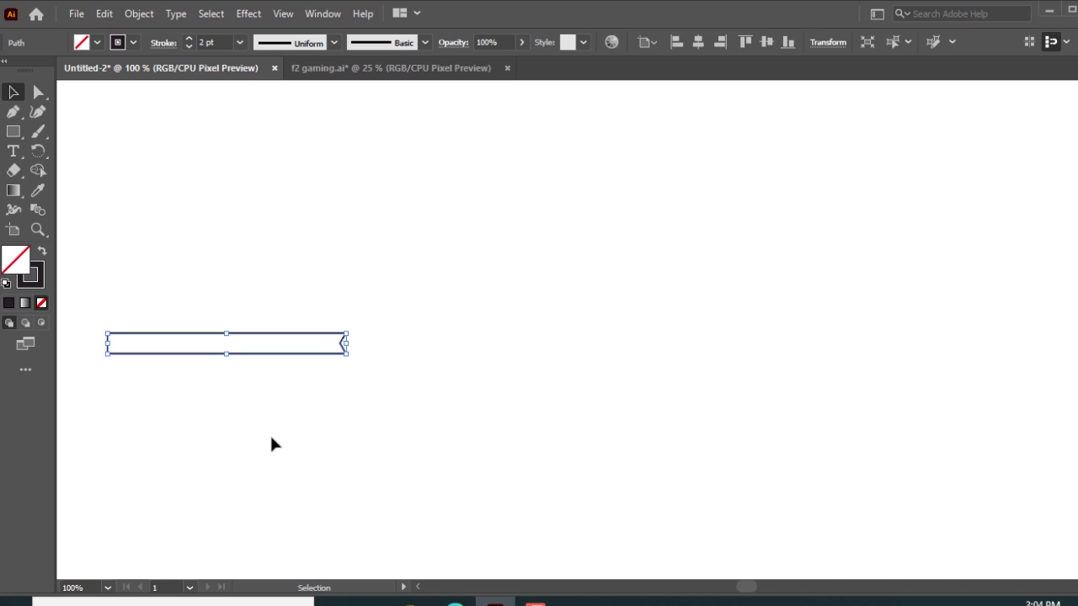
key(Delete)
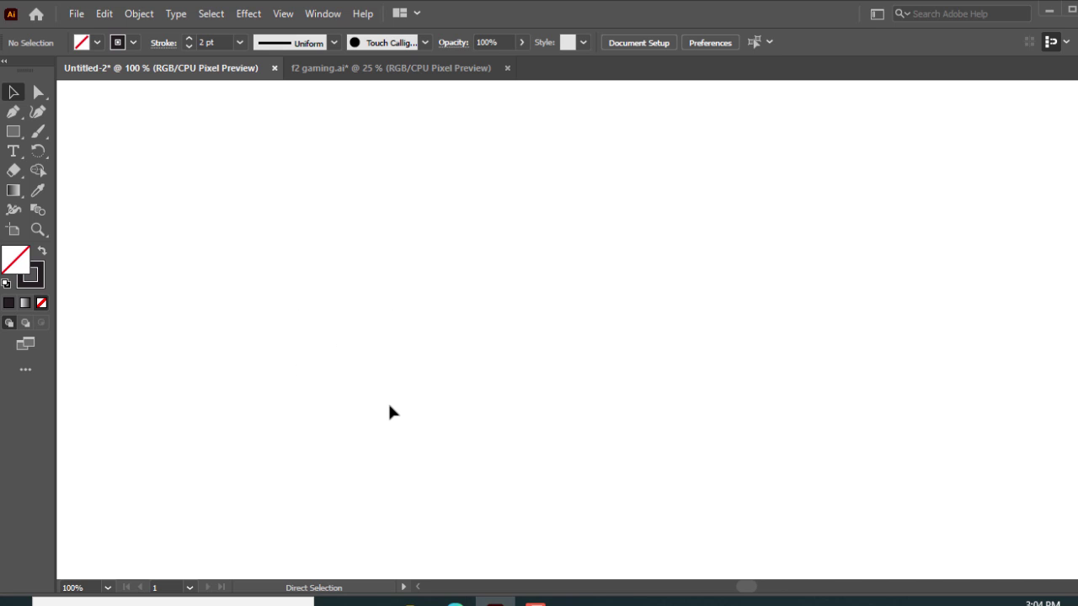
key(ctrl+v)
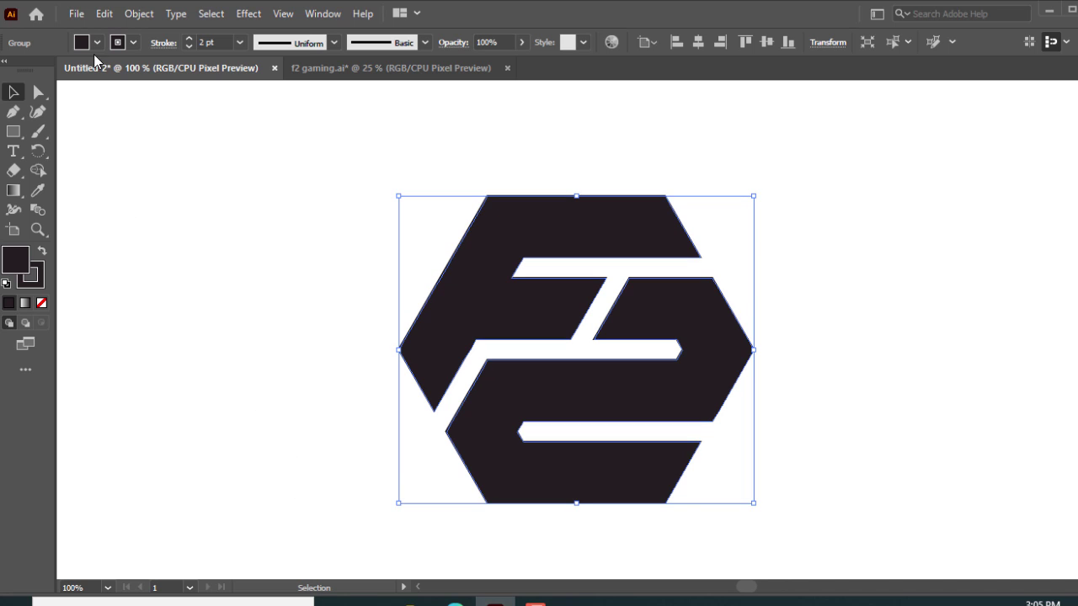
- Remove the stroke from the F2 mark, leaving only its black fill
click(133, 42)
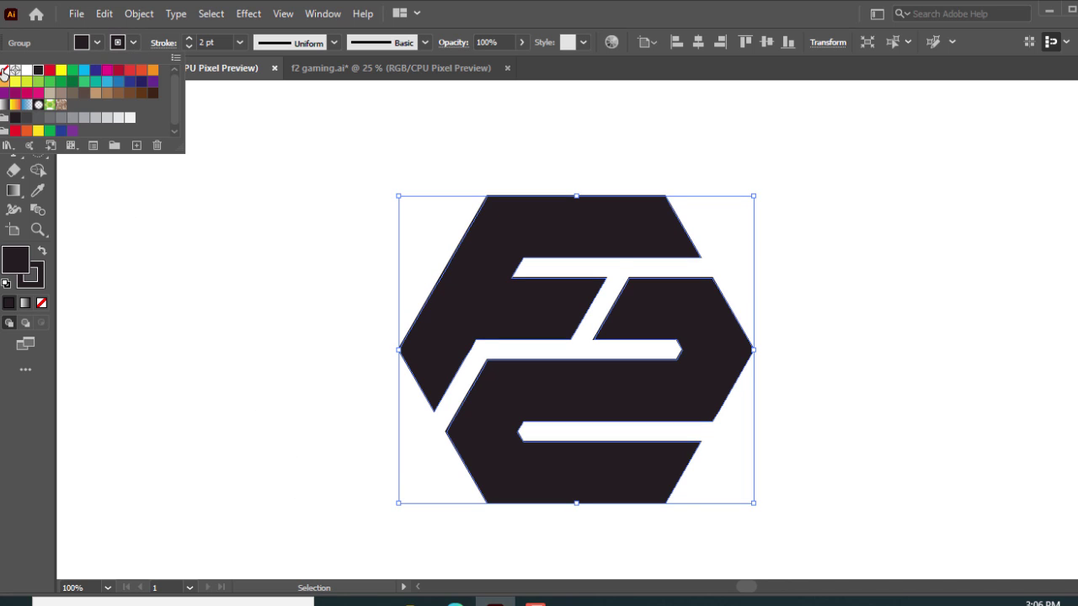
click(8, 74)
click(311, 290)
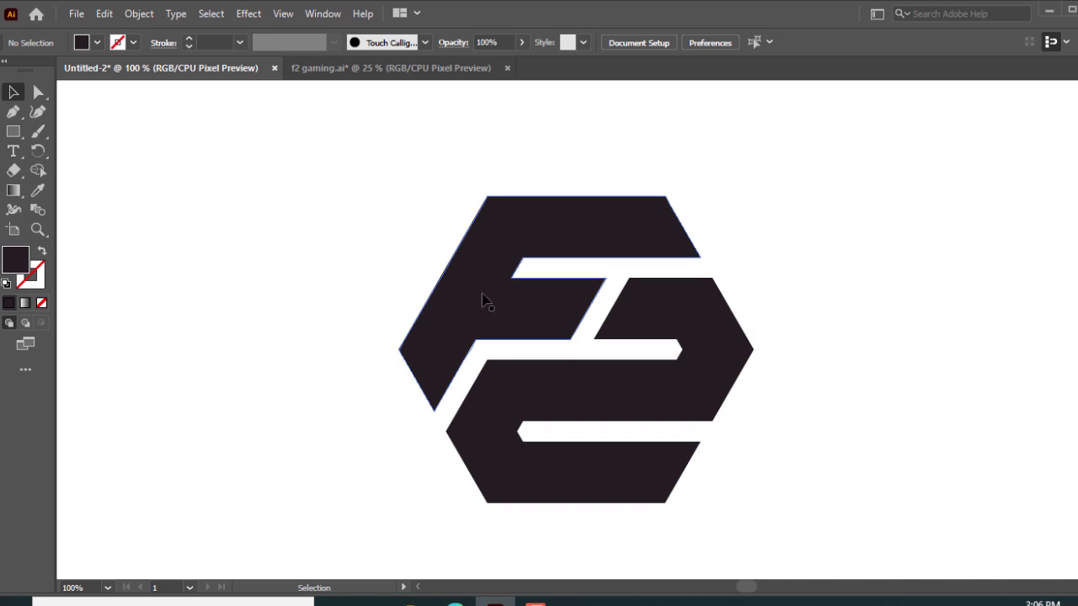
drag(402, 246, 532, 374)
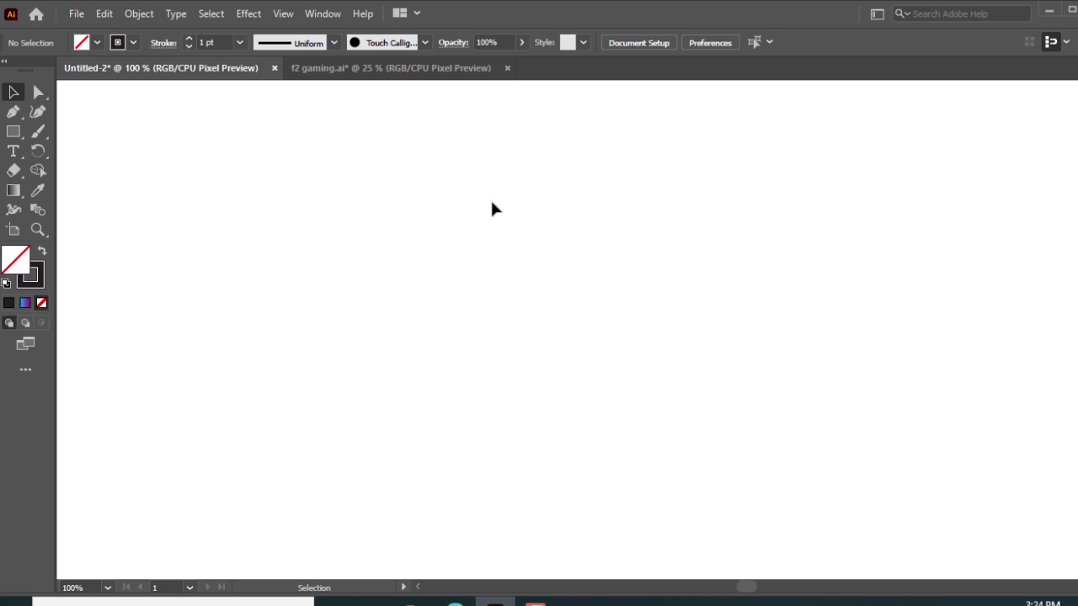
- Create a hexagon with the Polygon tool on an empty area, using a 50 pt radius and 6 sides
click(18, 134)
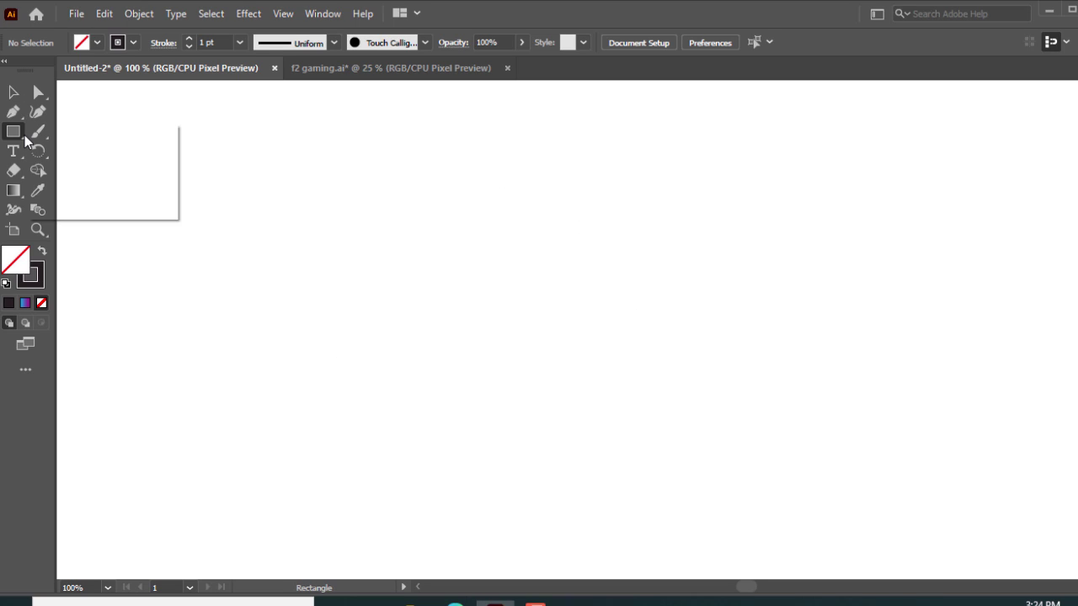
drag(25, 141, 76, 171)
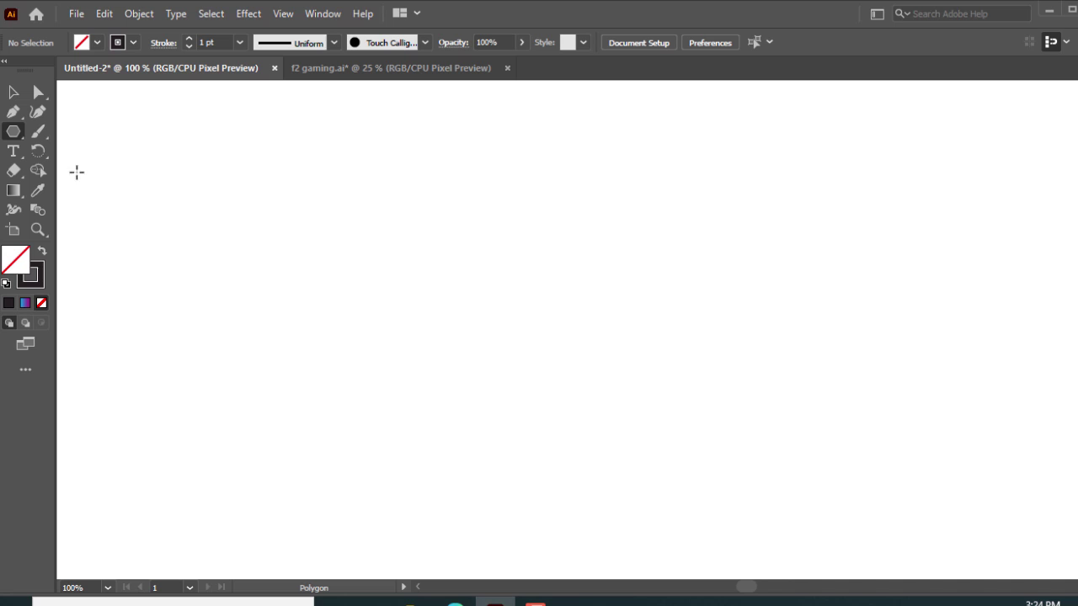
click(503, 328)
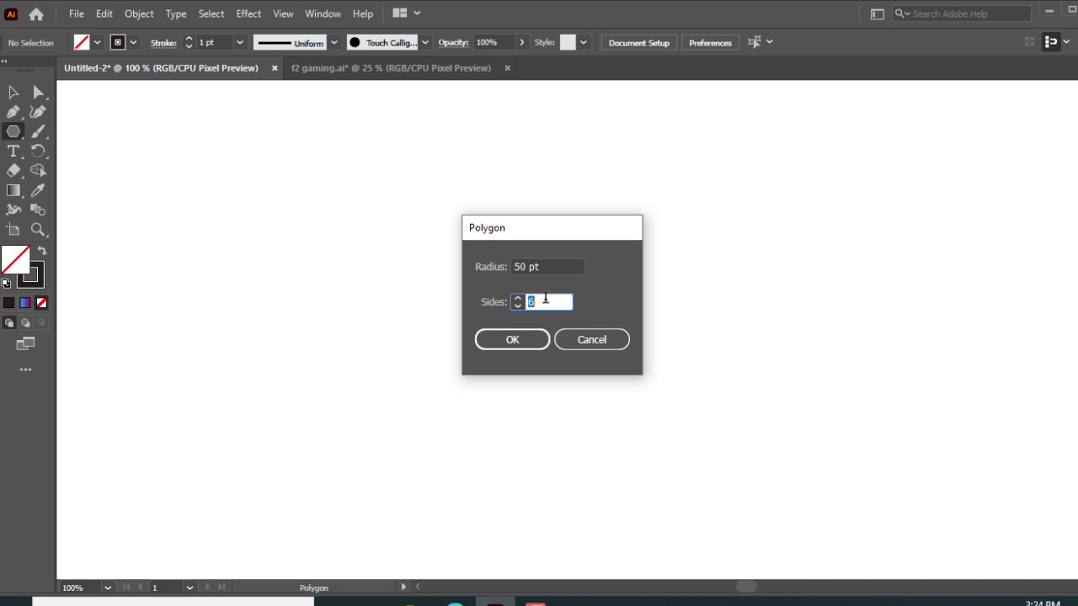
click(525, 340)
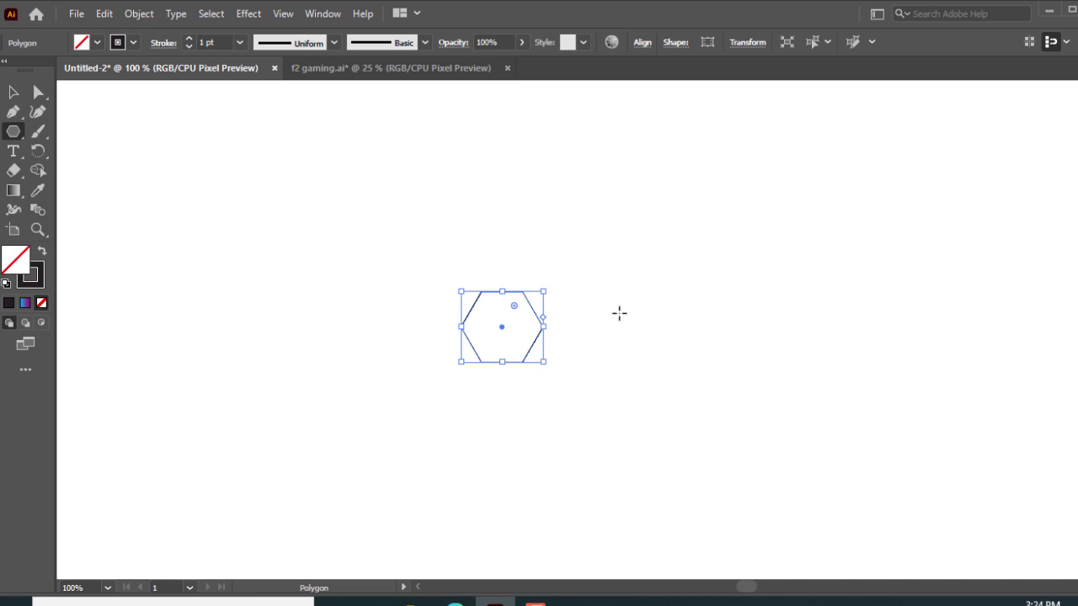
- Rotate the hexagon 90° clockwise so that one corner points straight up, and keep it selected
click(14, 92)
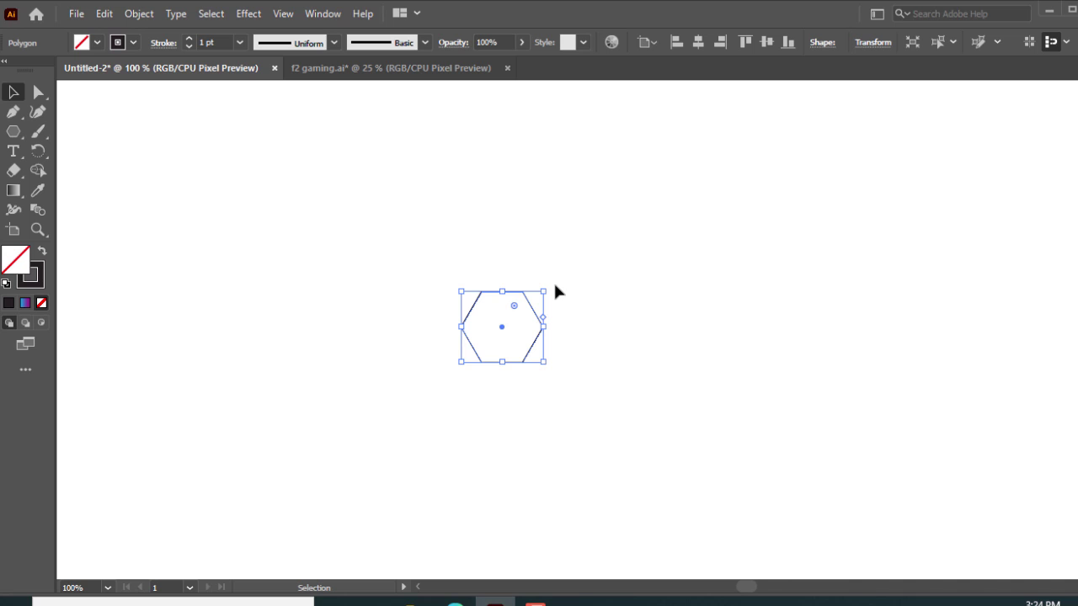
drag(548, 289, 563, 397)
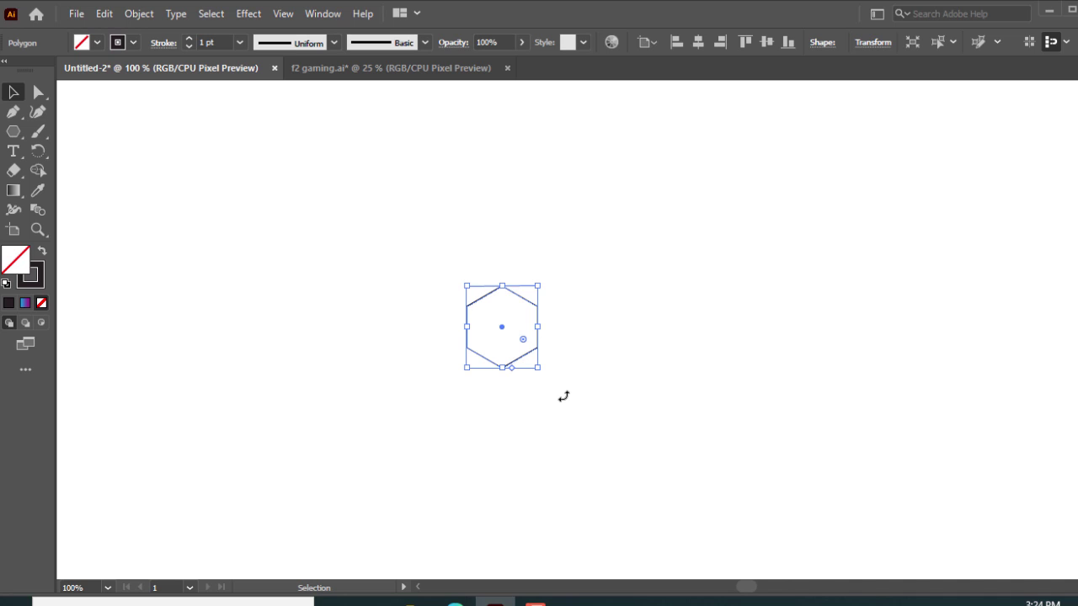
click(652, 334)
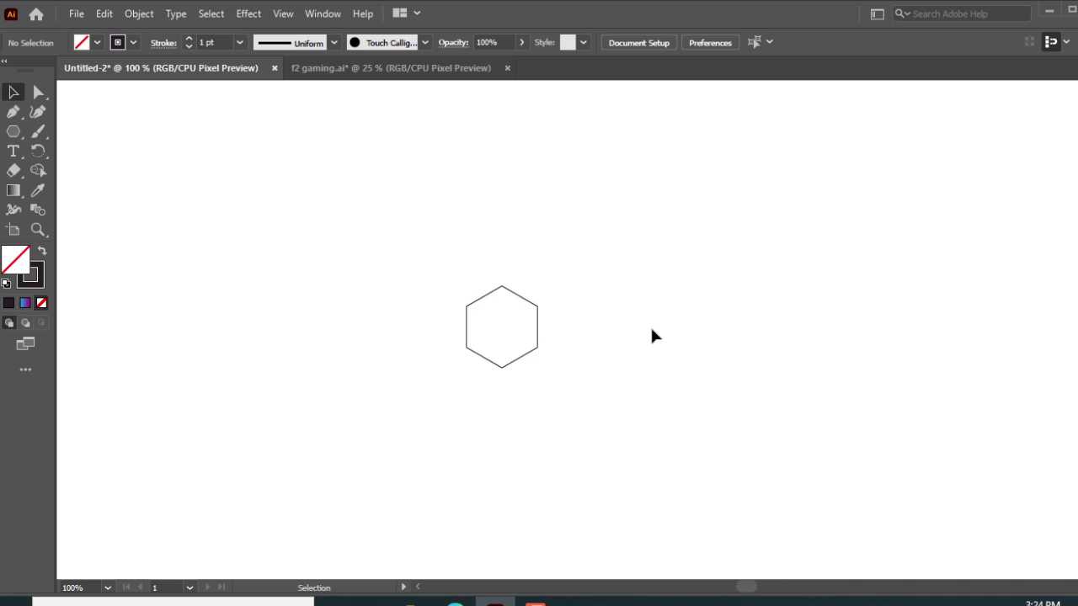
click(537, 342)
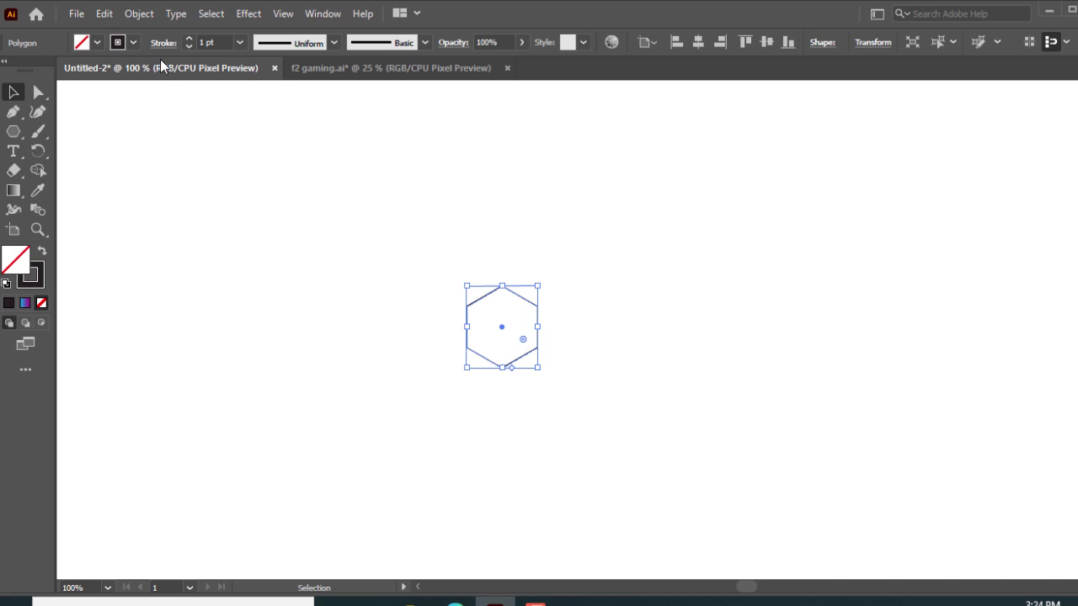
- Offset the selected small hexagon's path outward by 50 pt
click(139, 13)
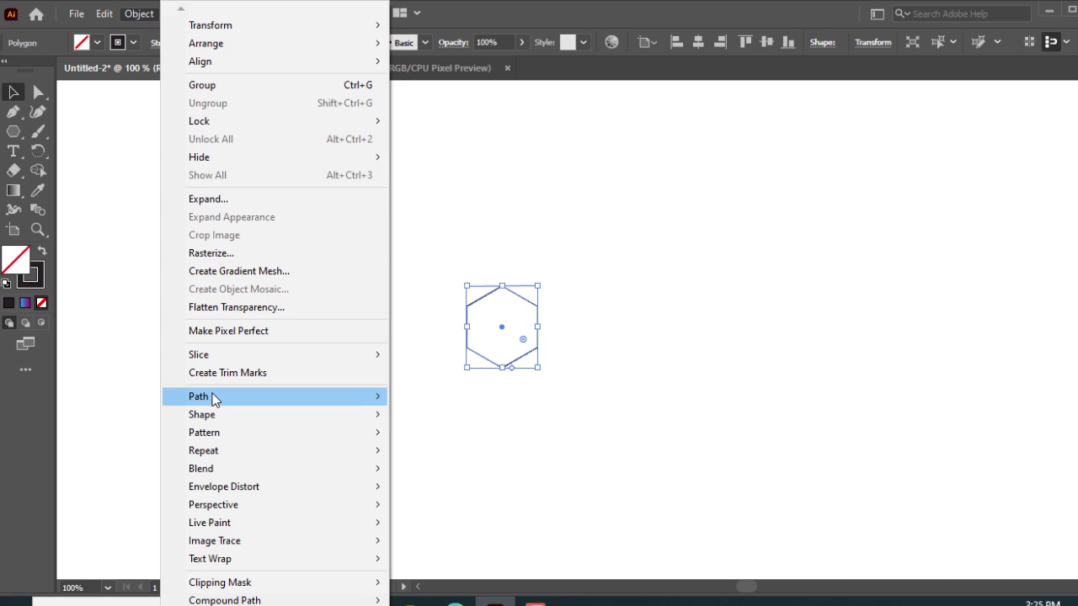
mouse_move(213, 401)
click(431, 456)
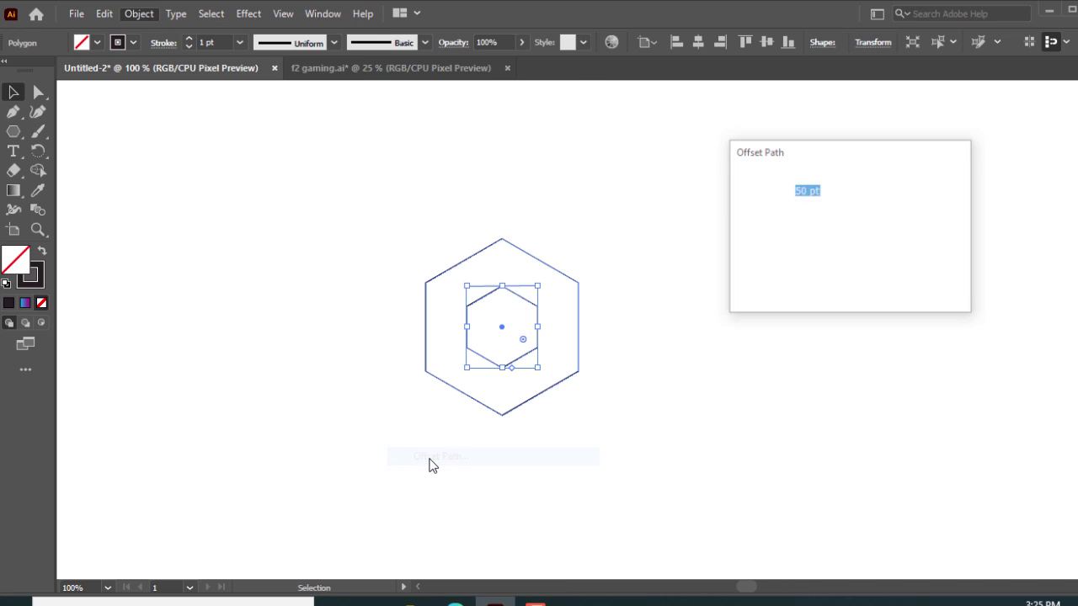
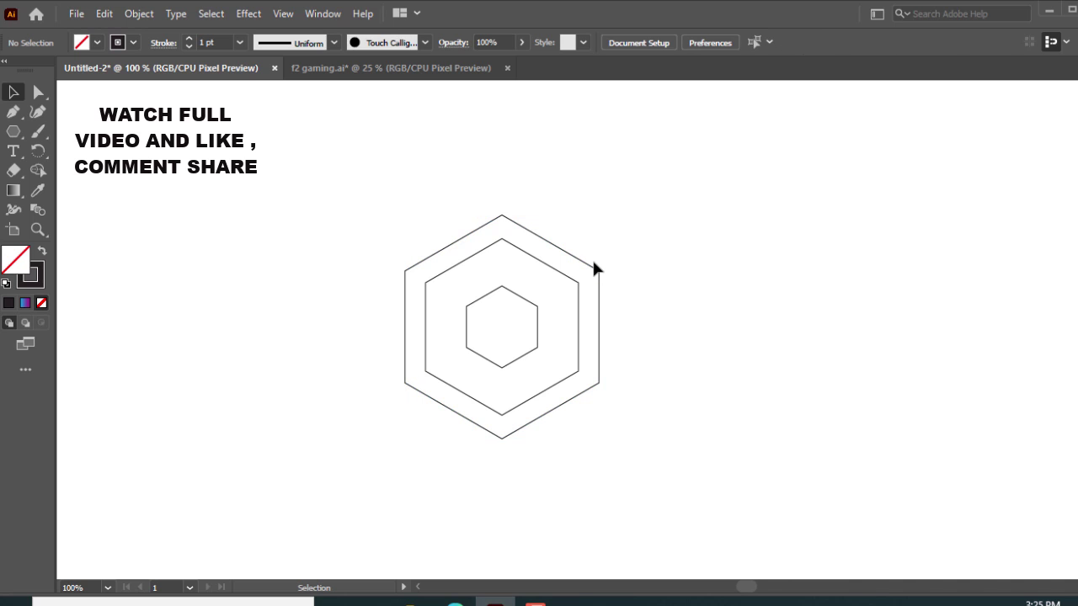
- Offset the outermost hexagon's path outward by 50 pt with miter joins to add a fourth concentric hexagon
click(592, 264)
click(139, 14)
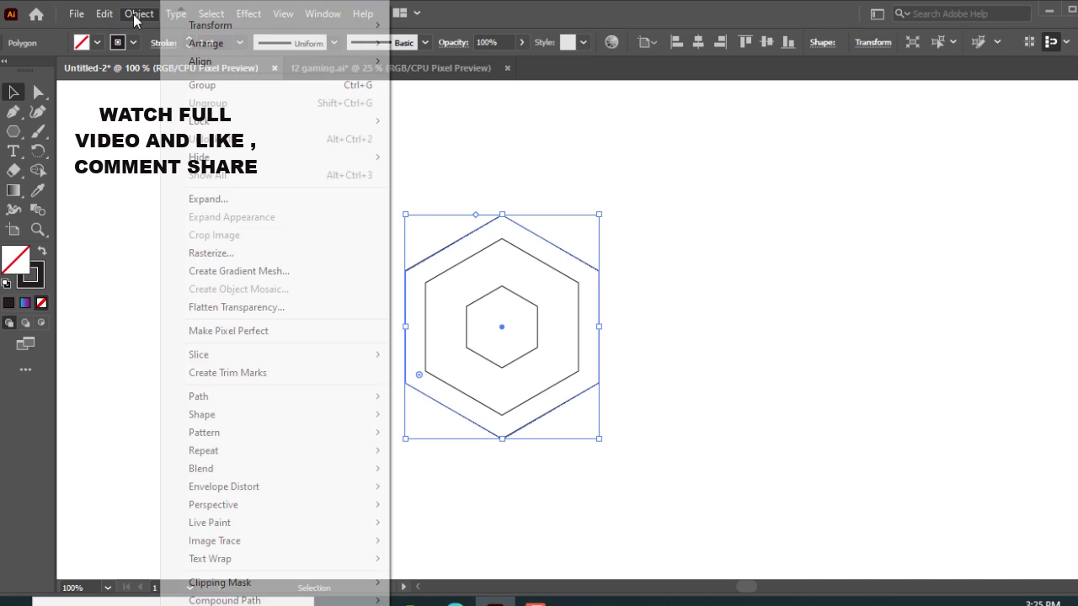
mouse_move(235, 403)
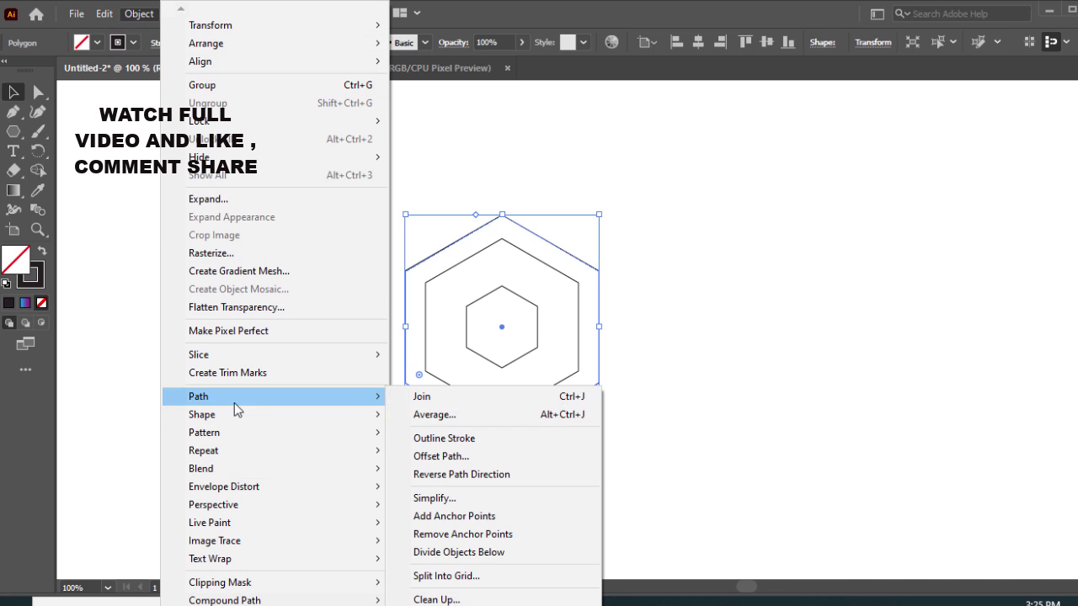
click(438, 456)
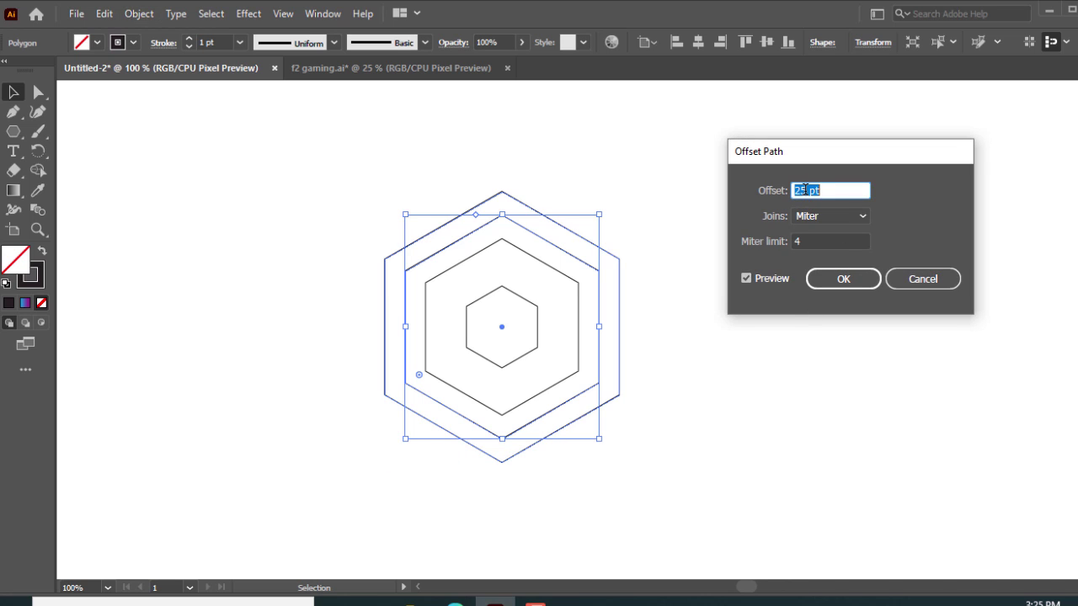
double_click(802, 191)
text(50)
click(843, 278)
click(730, 259)
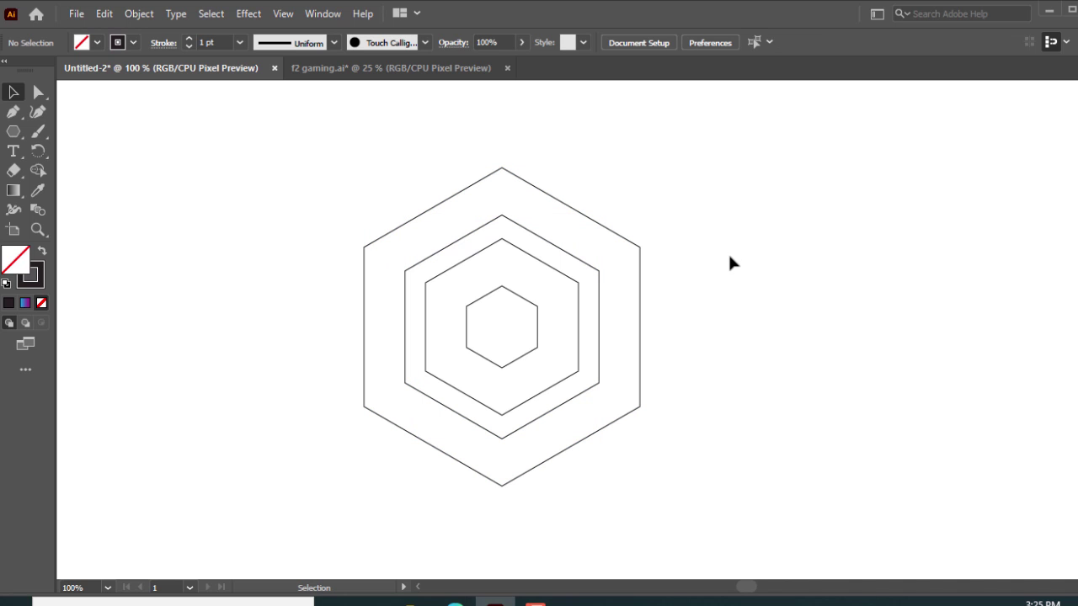
- Create a rectangle 50 pt wide and 500 pt high in the empty area left of the hexagons
click(17, 134)
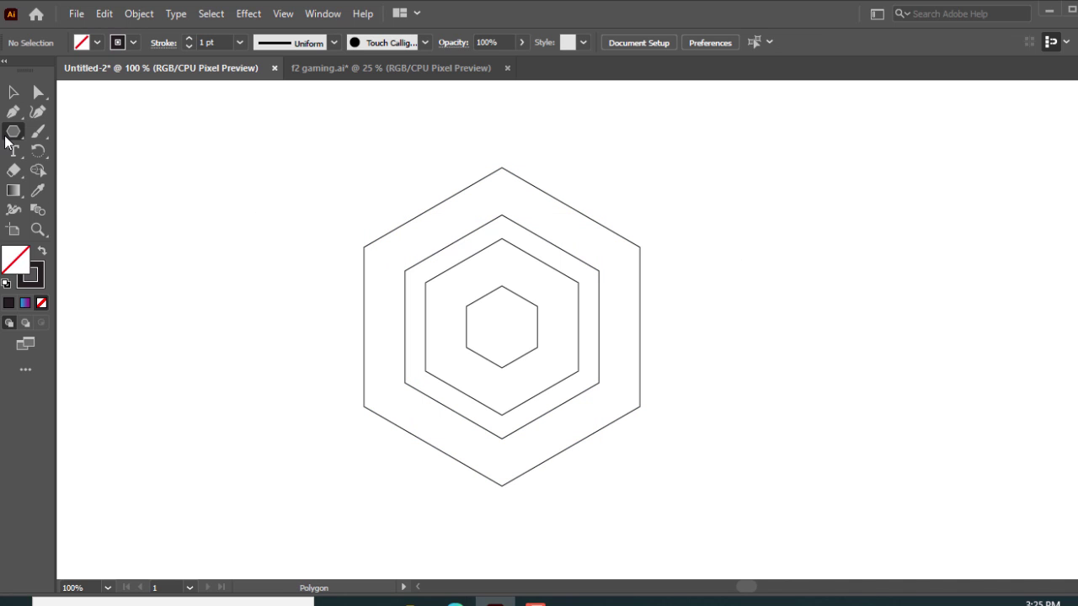
click(94, 132)
key(v)
click(13, 132)
click(196, 241)
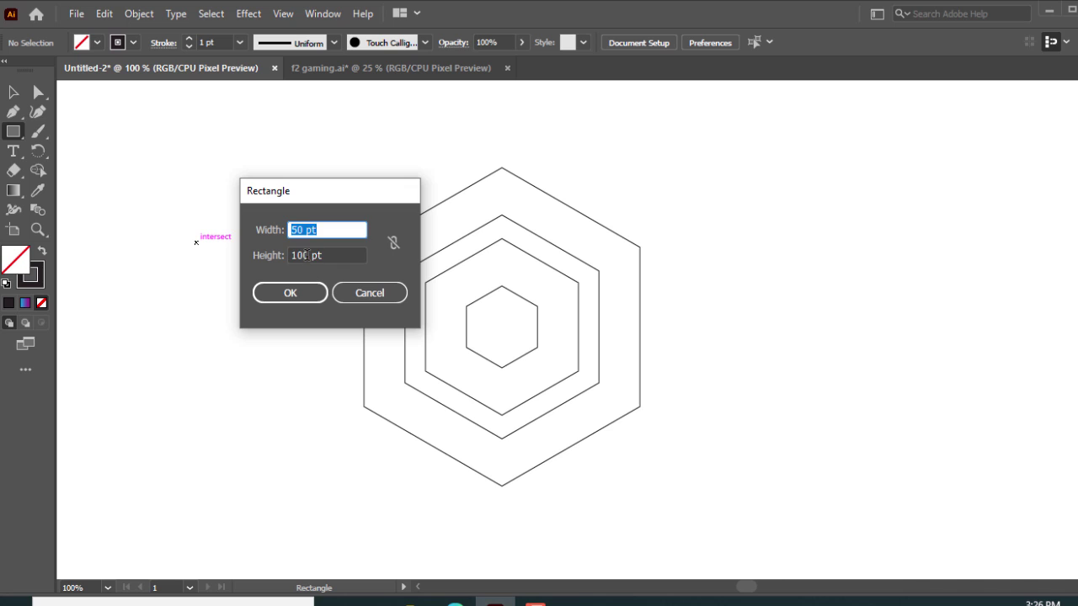
click(306, 254)
double_click(306, 254)
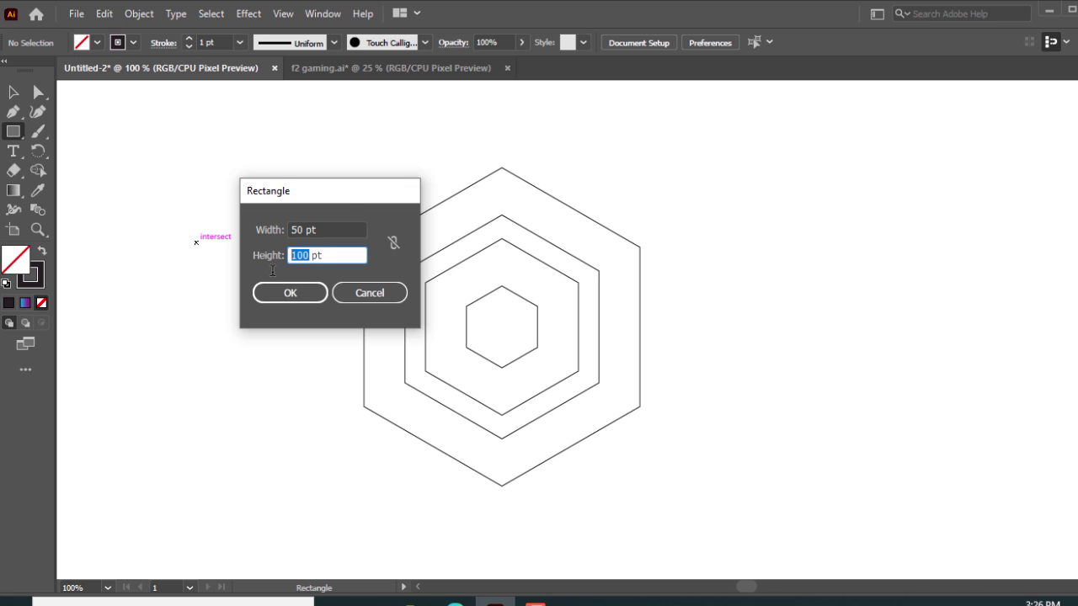
text(500)
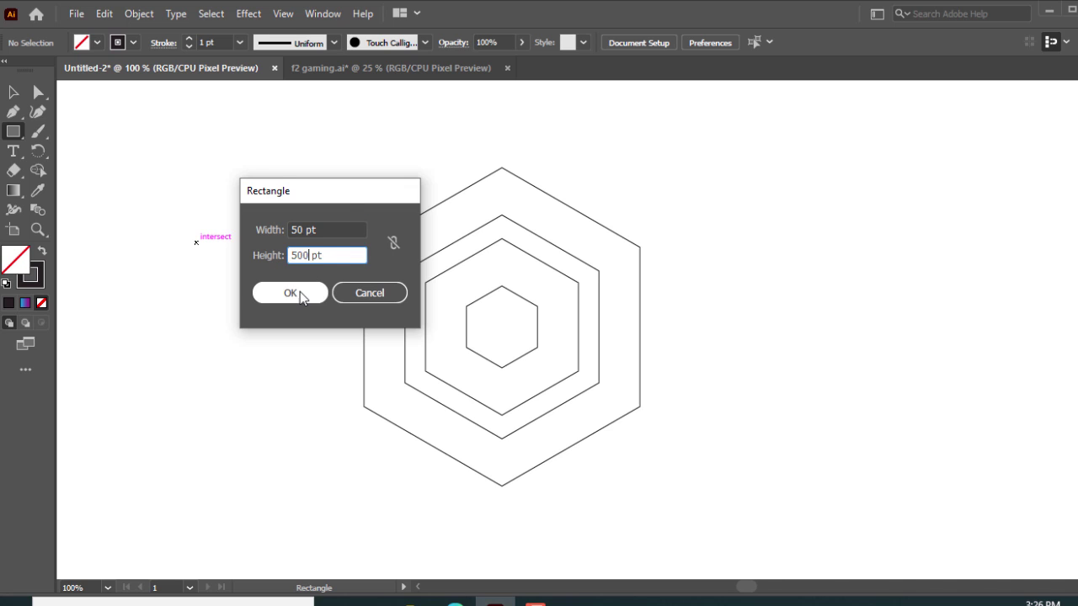
click(299, 293)
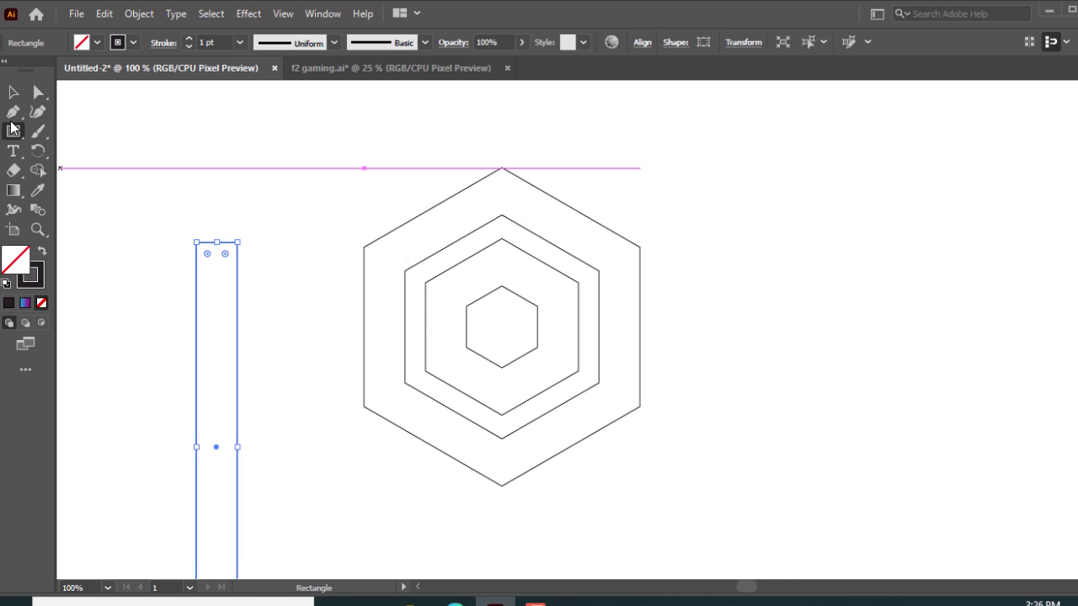
- Move the tall rectangle straight up so that it stands beside the hexagons, roughly centred on their height
key(v)
click(245, 395)
drag(237, 408, 236, 278)
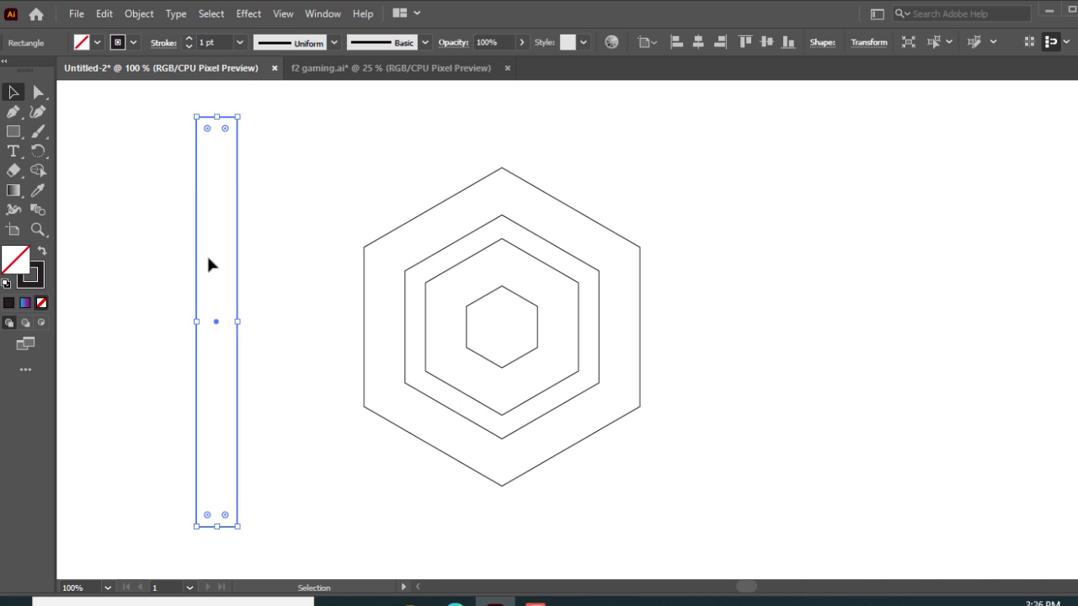
- Create a second, narrower rectangle 25 pt wide and 500 pt high next to the first one
click(13, 131)
click(248, 217)
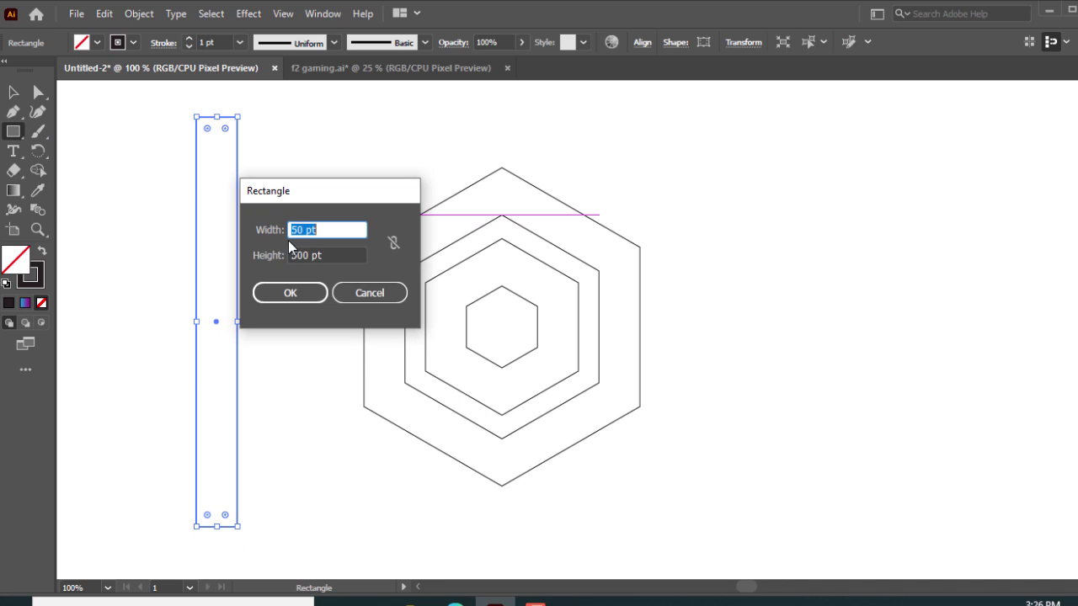
click(298, 230)
double_click(300, 229)
text(25)
click(269, 294)
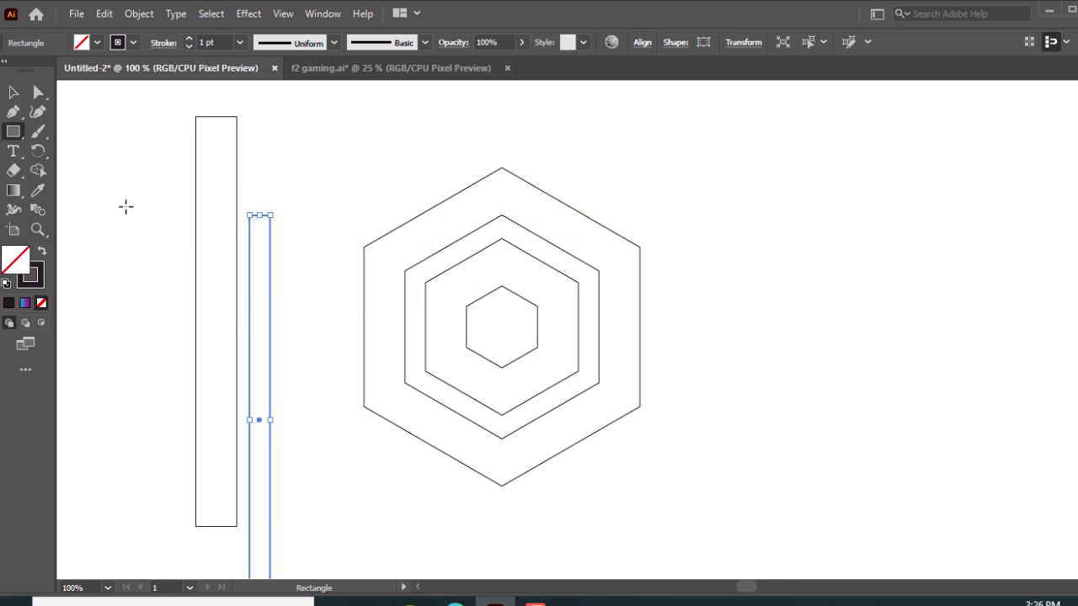
- Snap the narrow rectangle against the right edge of the wide one with their ends aligned, and group both
key(v)
click(241, 342)
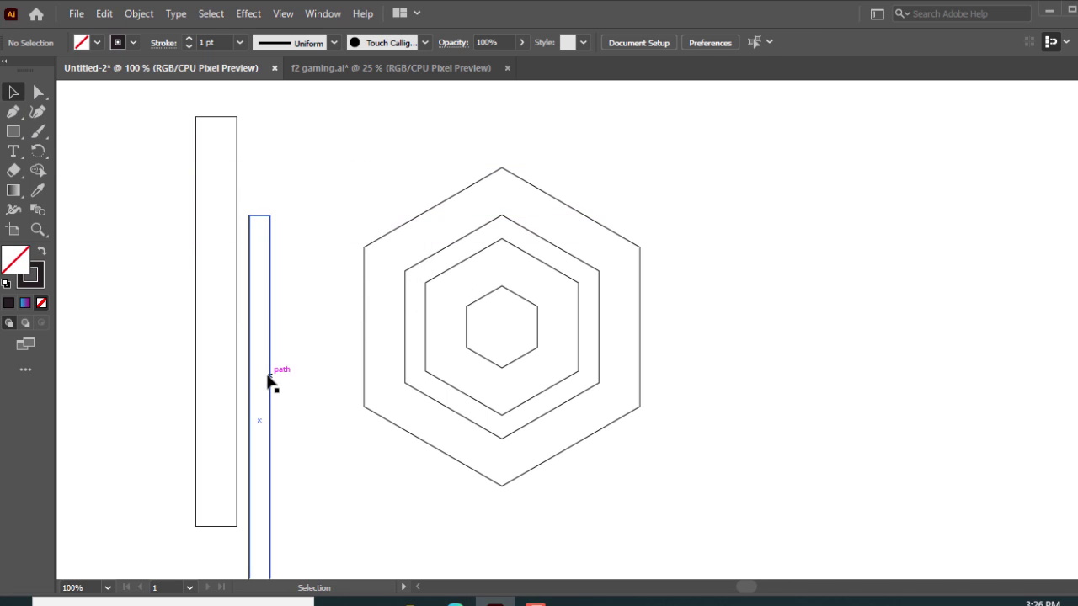
drag(267, 381, 286, 262)
drag(124, 177, 253, 232)
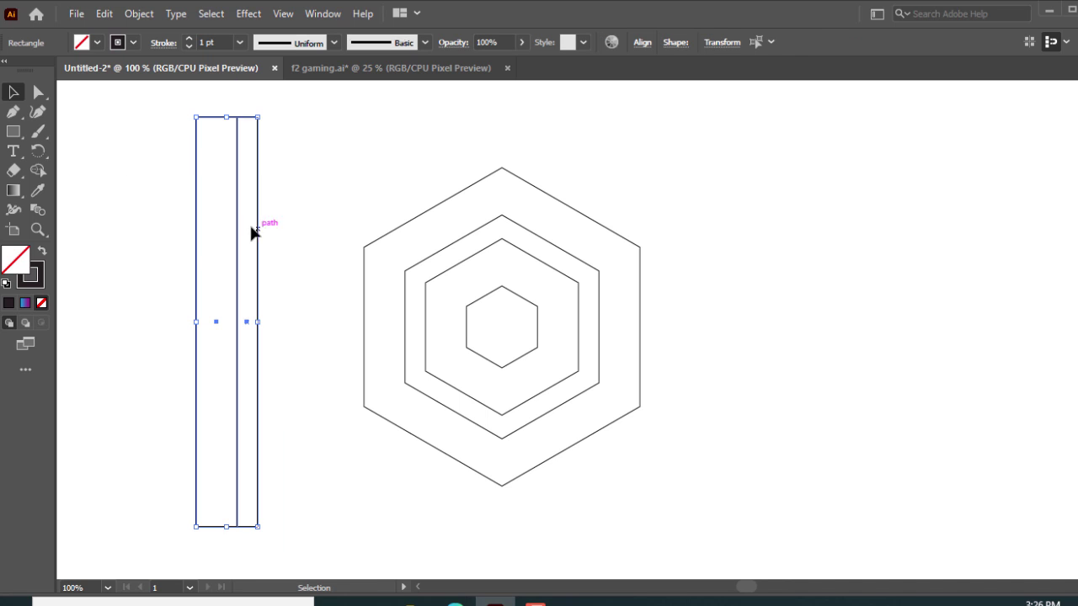
key(ctrl+g)
- Move the rectangle group onto the hexagons, its left edge on the second-smallest hexagon's left side and its lower end at the centre height
click(261, 442)
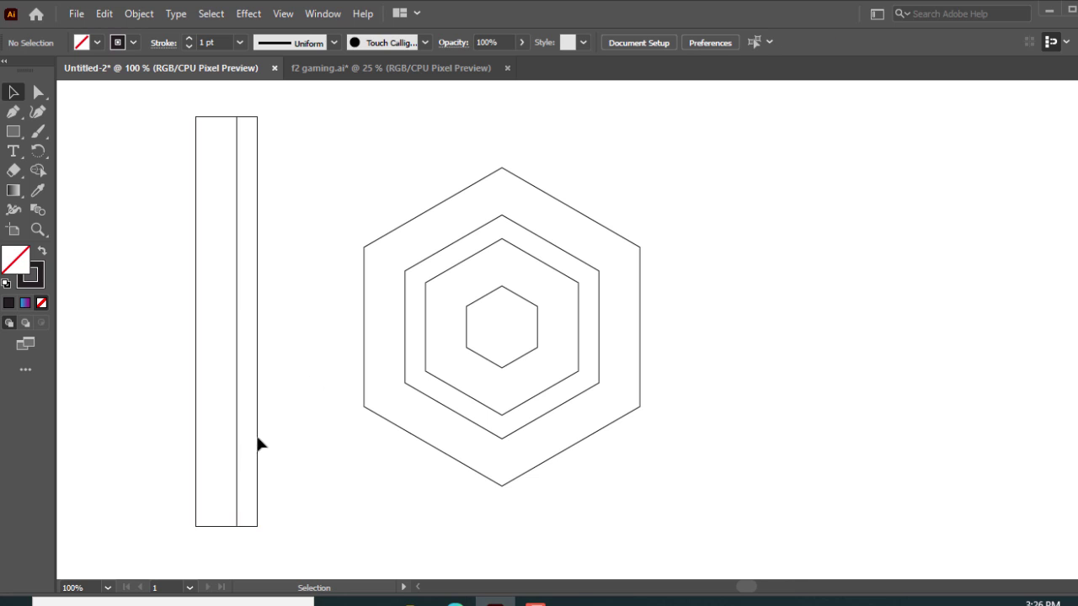
drag(258, 445, 485, 248)
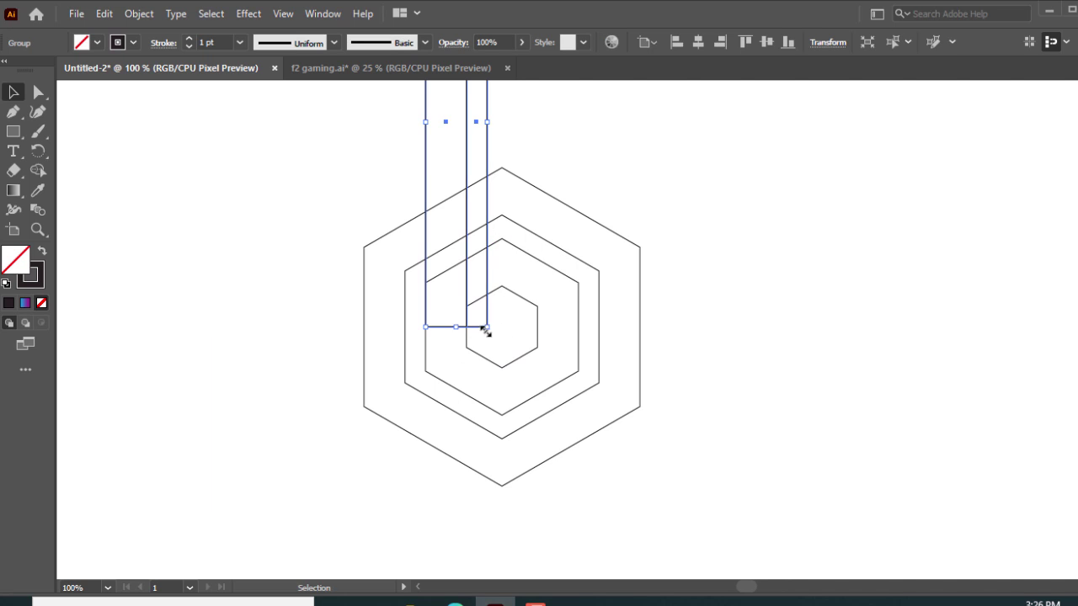
click(260, 217)
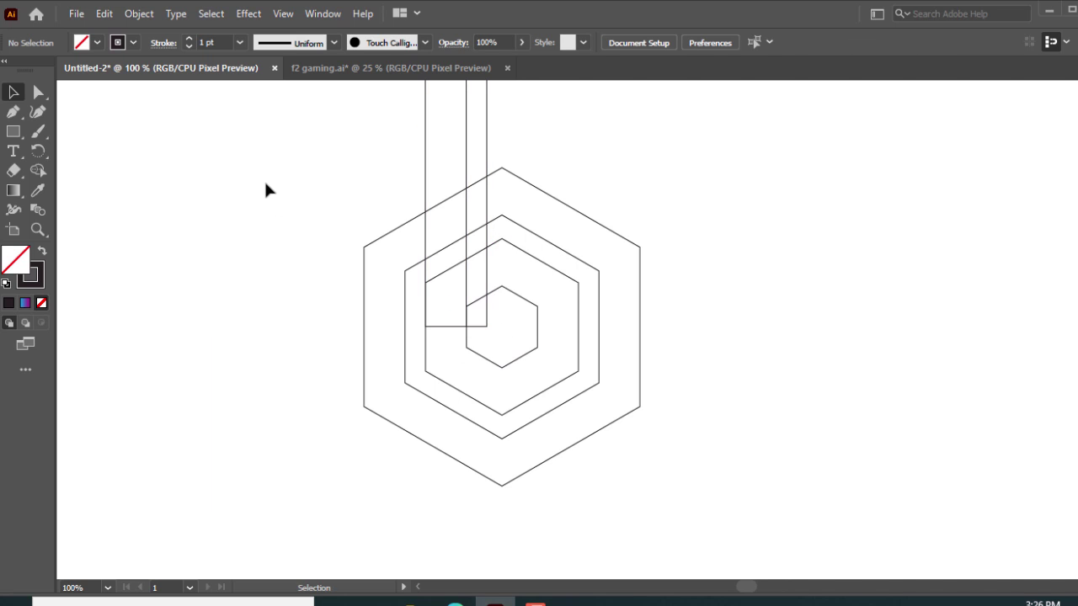
- Fill all the hexagons and strips with black and merge the outer ring, left strip and inner ring into a b shape with Shape Builder
drag(265, 183, 701, 438)
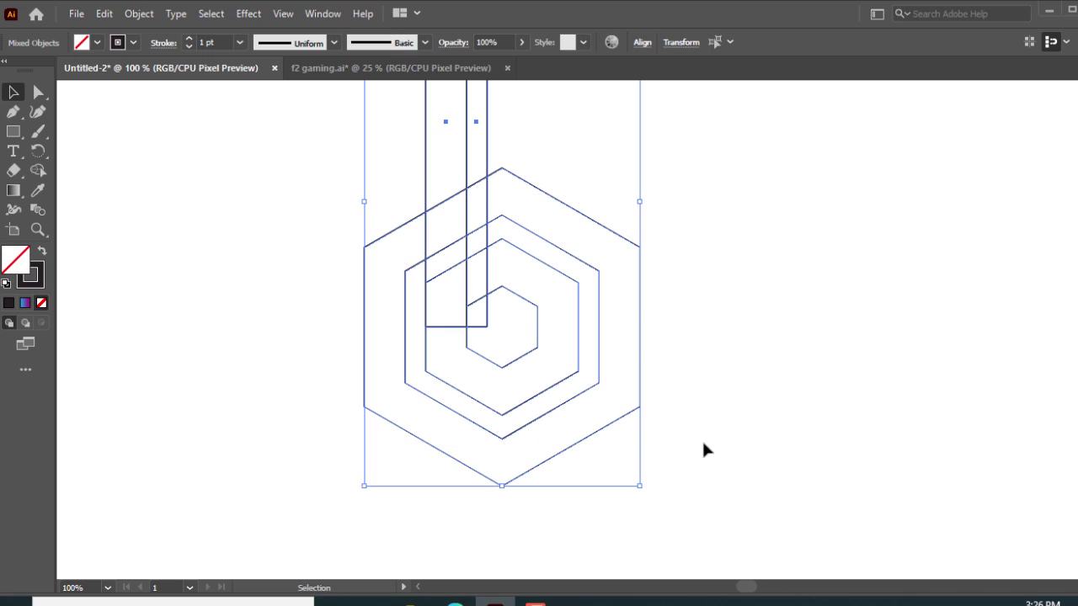
click(38, 169)
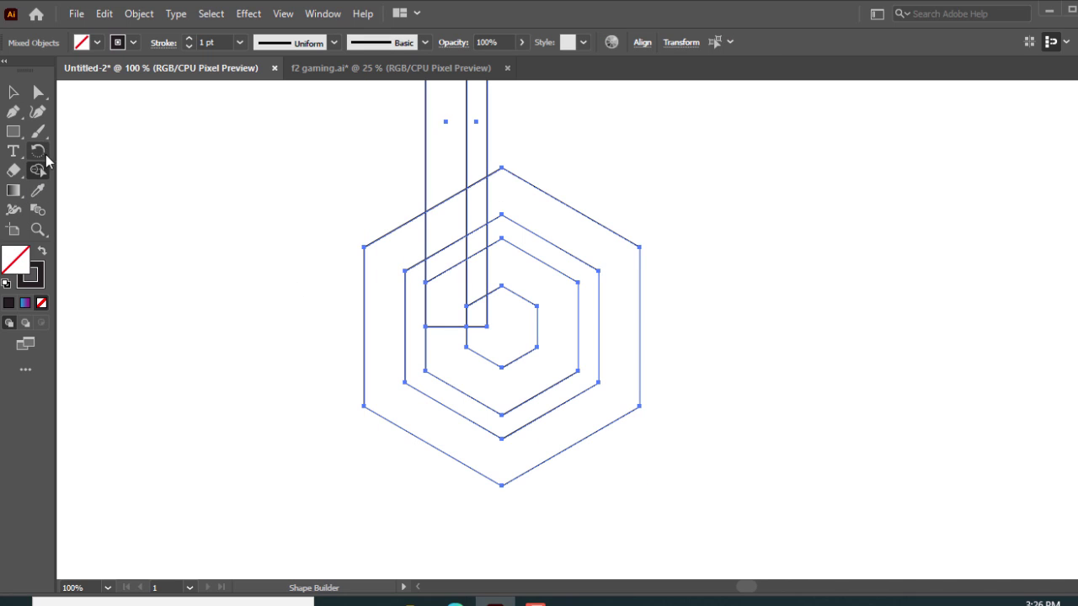
click(98, 42)
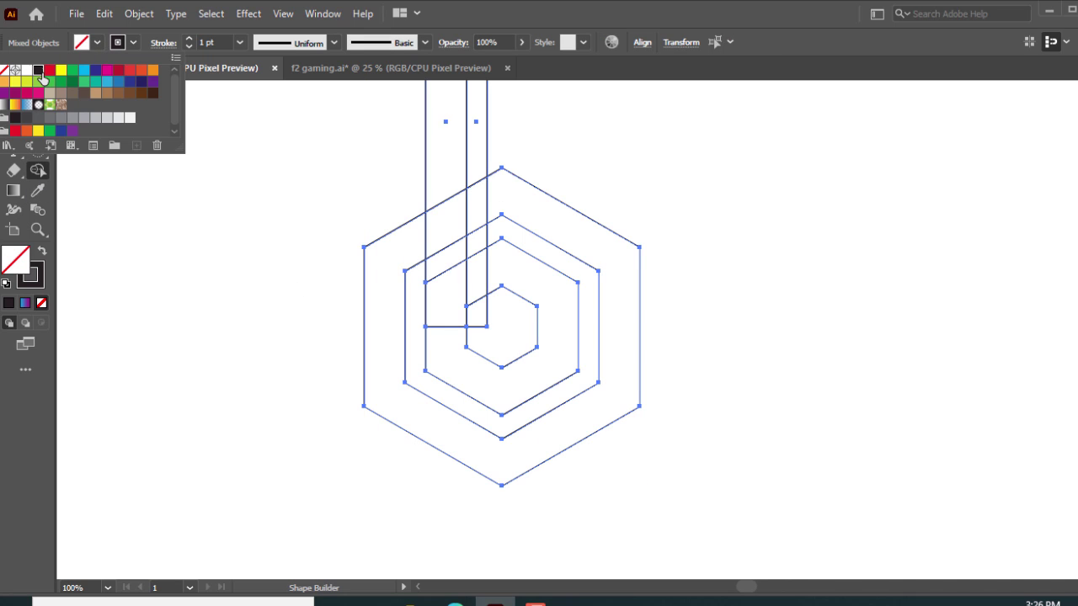
click(38, 70)
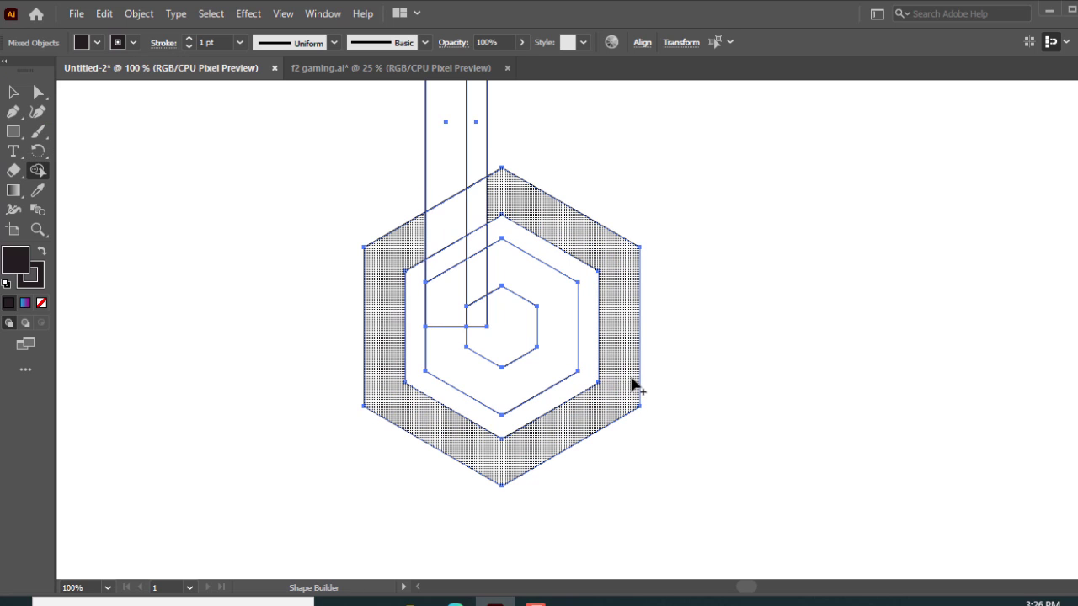
mouse_move(391, 258)
mouse_down()
mouse_move(437, 224)
mouse_move(454, 322)
mouse_move(479, 375)
mouse_move(469, 354)
mouse_up()
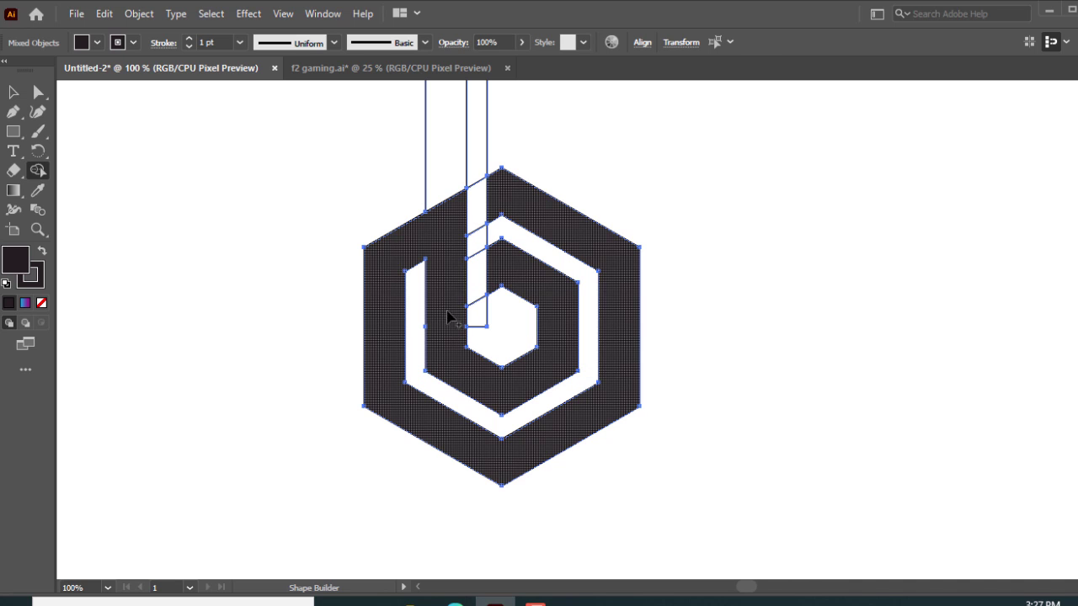
mouse_move(449, 312)
mouse_down()
mouse_move(460, 281)
mouse_move(501, 271)
mouse_up()
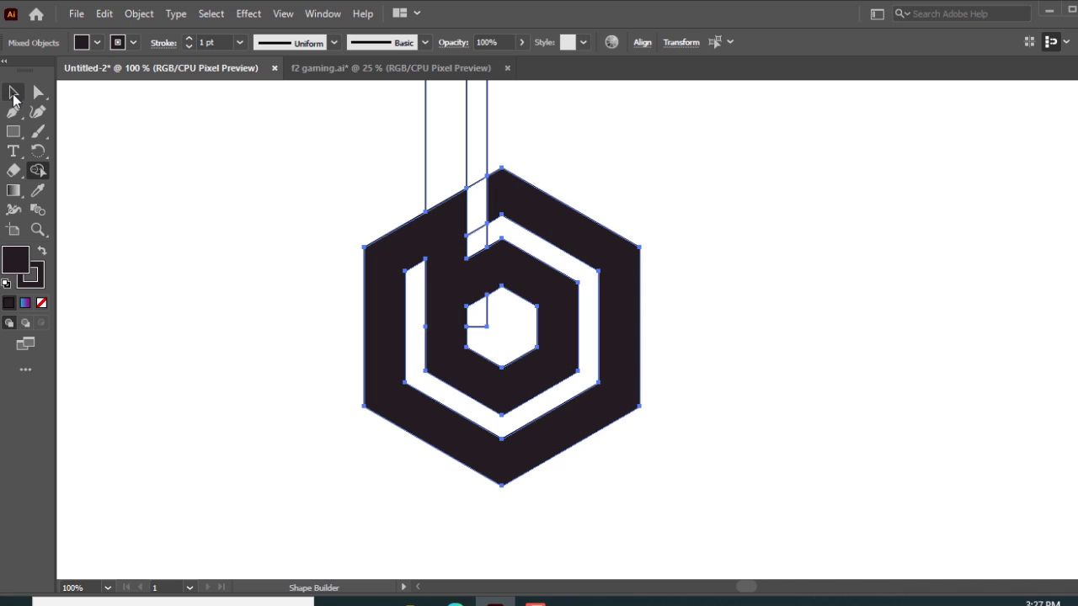
click(13, 94)
click(144, 171)
- Try to release the compound path of the merged b shape
right_click(439, 296)
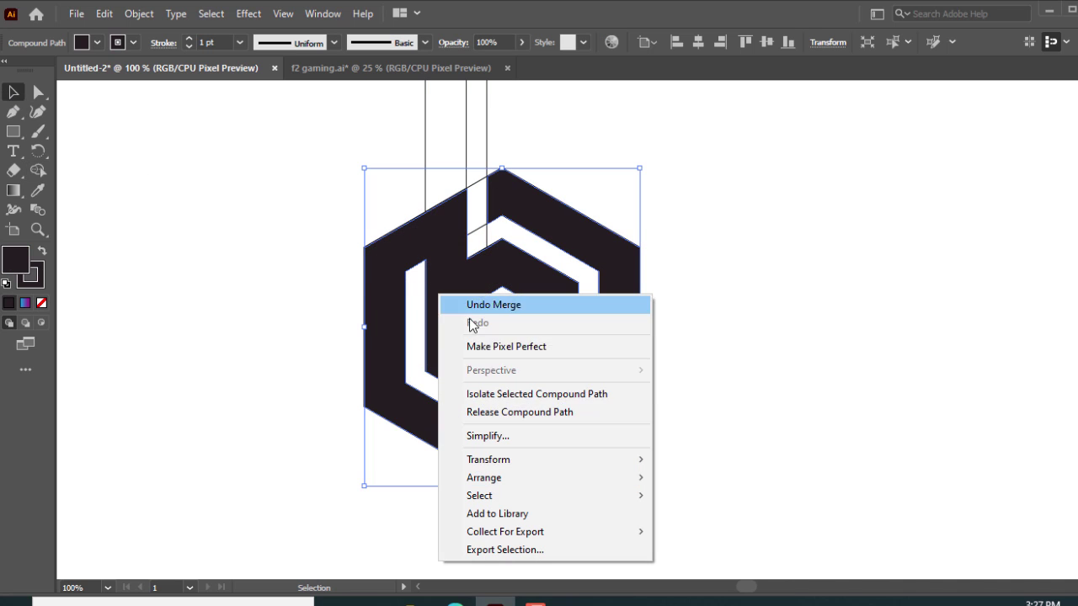
click(500, 412)
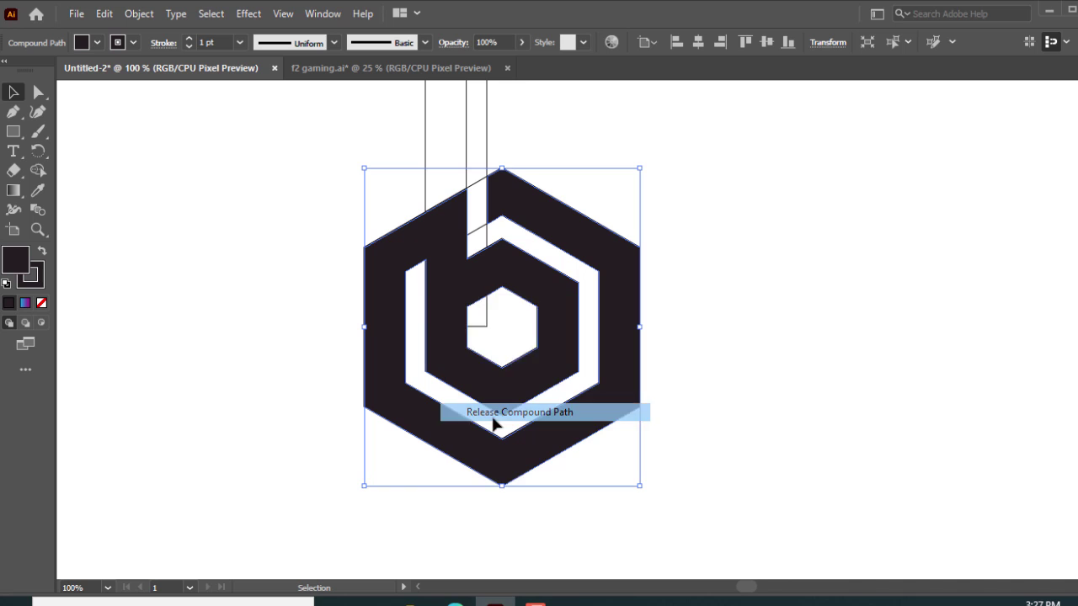
key(ctrl+a)
key(ctrl+8)
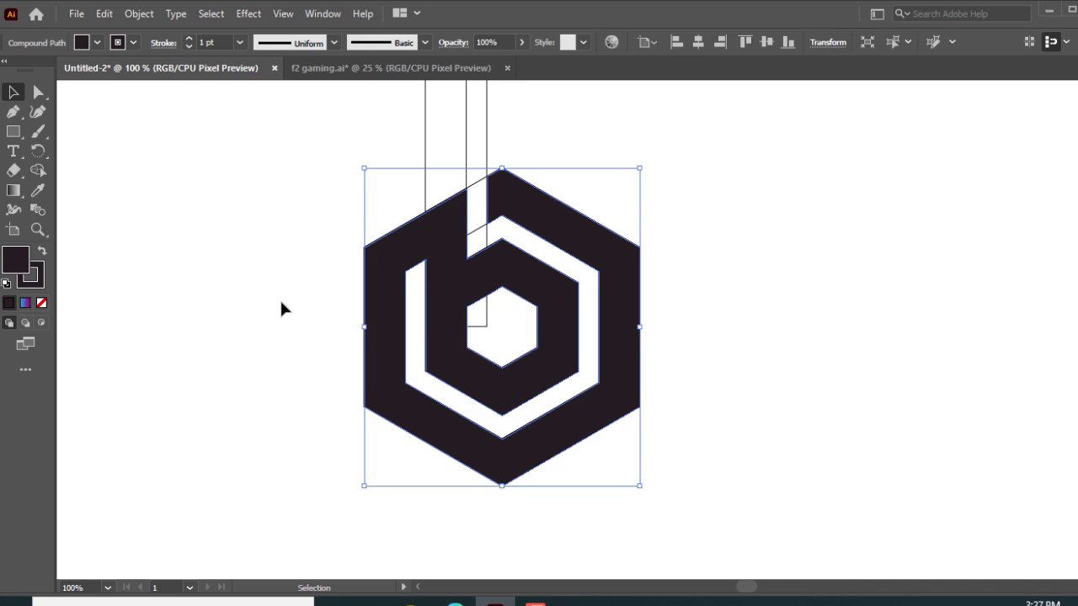
- Move the black b shape left, clear of the leftover outlines, and delete those outlines
click(284, 308)
drag(452, 317, 286, 306)
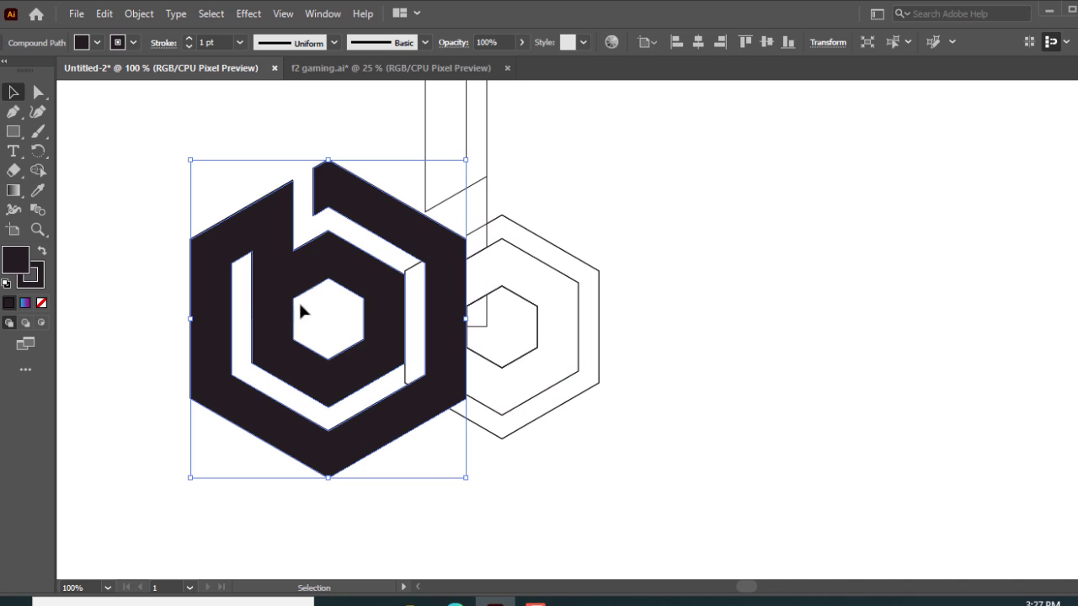
drag(325, 270, 215, 270)
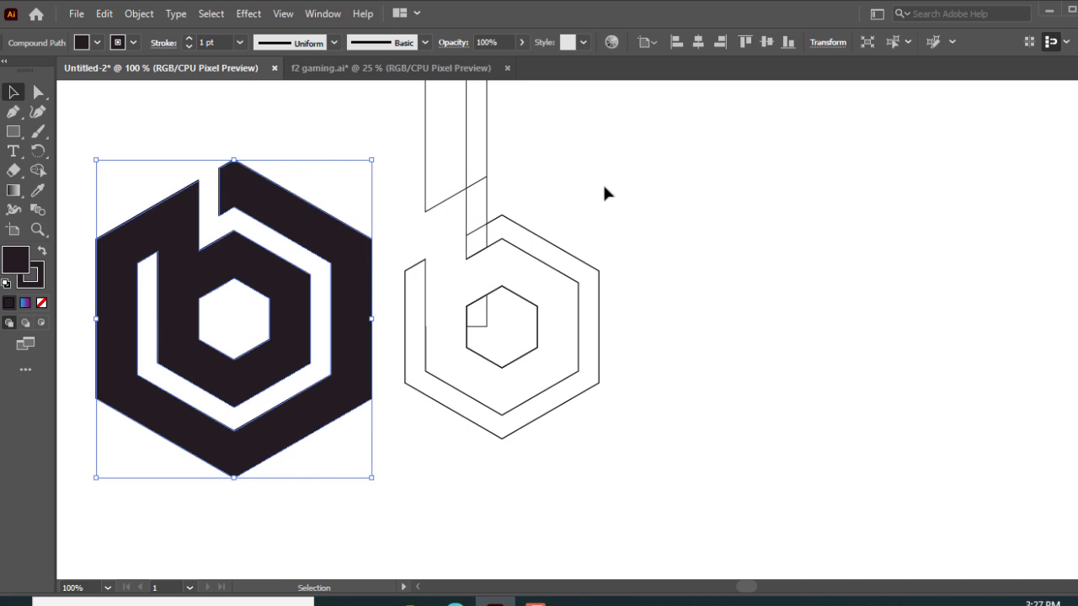
drag(641, 275, 402, 451)
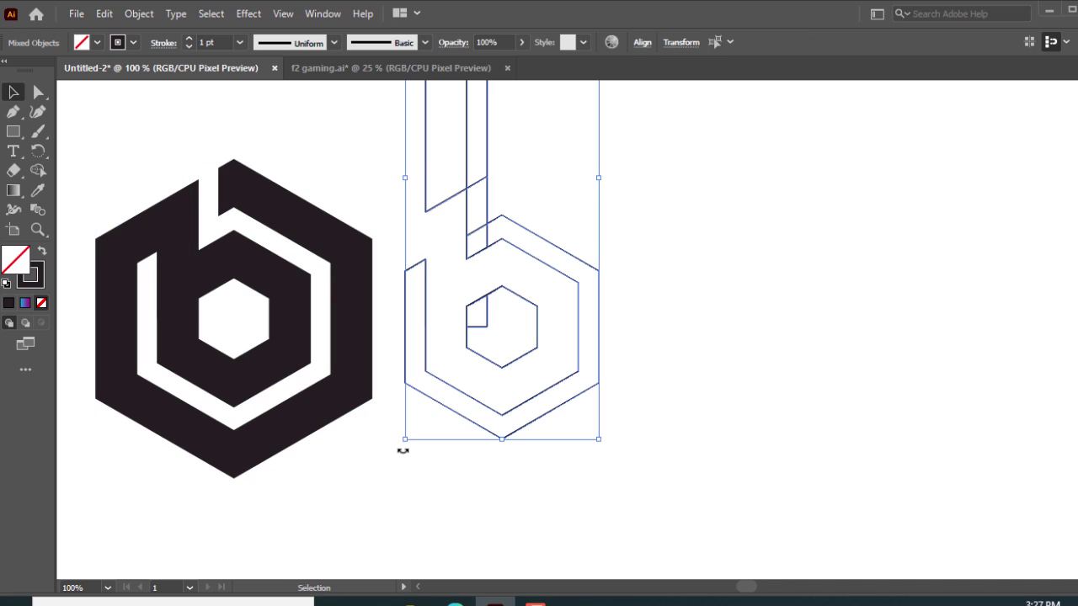
key(Delete)
- Remove the stroke from the b mark, place it near the middle of the visible canvas, and deselect it
mouse_move(288, 315)
mouse_down()
mouse_move(412, 315)
mouse_move(227, 175)
mouse_up()
click(133, 42)
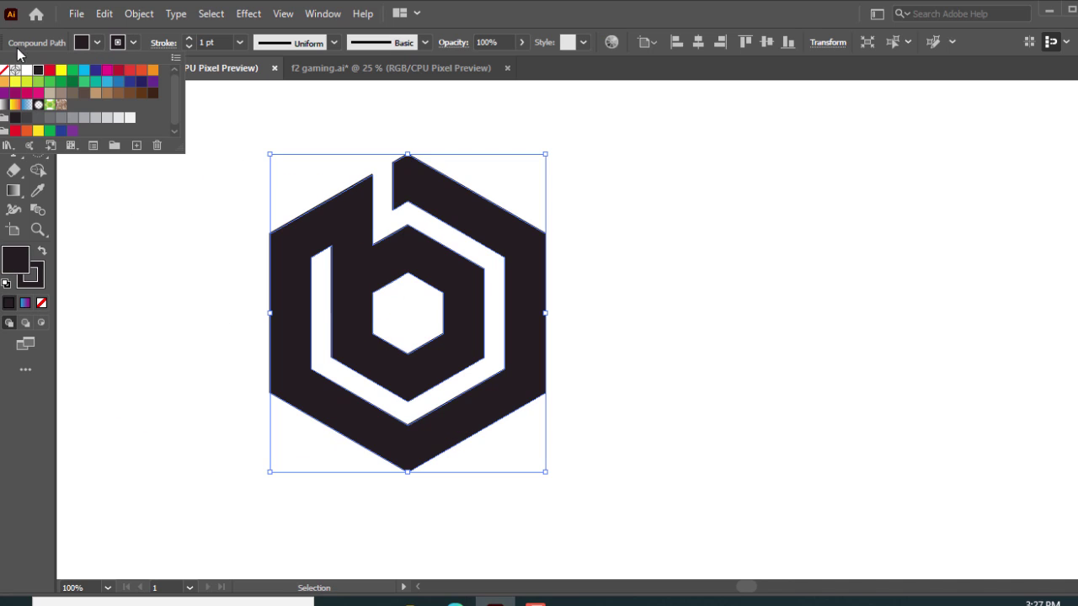
click(7, 72)
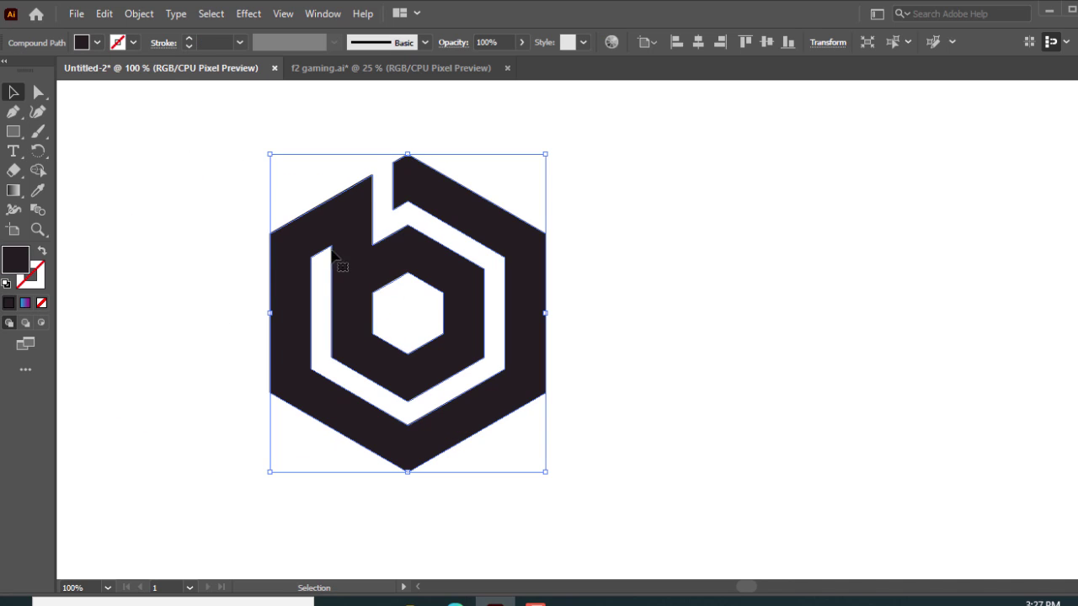
click(207, 202)
drag(384, 260, 452, 281)
click(234, 227)
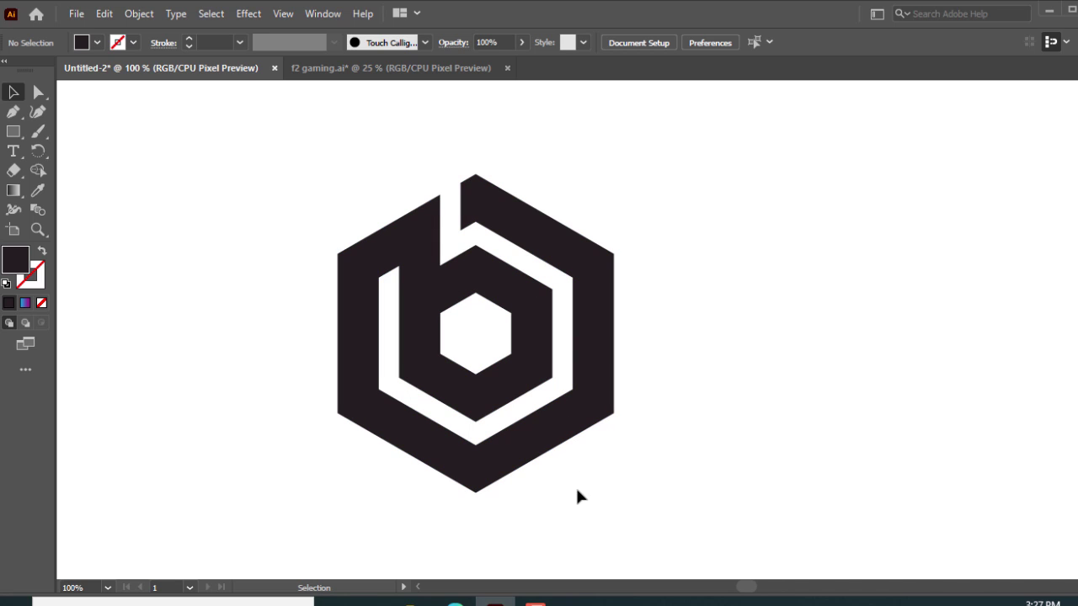
click(542, 390)
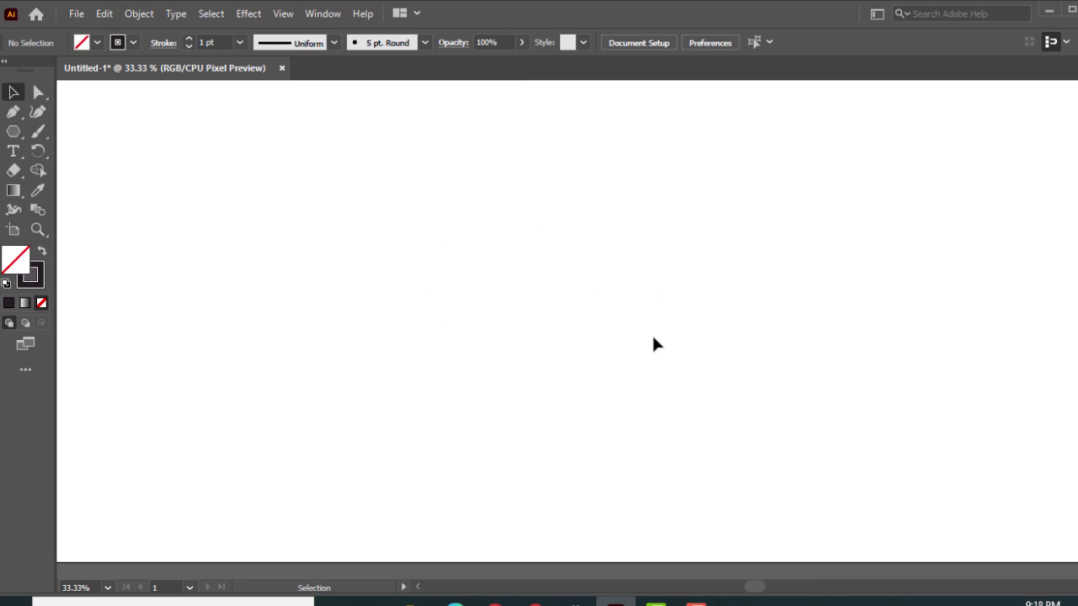
- Create a six-sided polygon with a 500 pt radius near the middle of the blank artboard
click(14, 131)
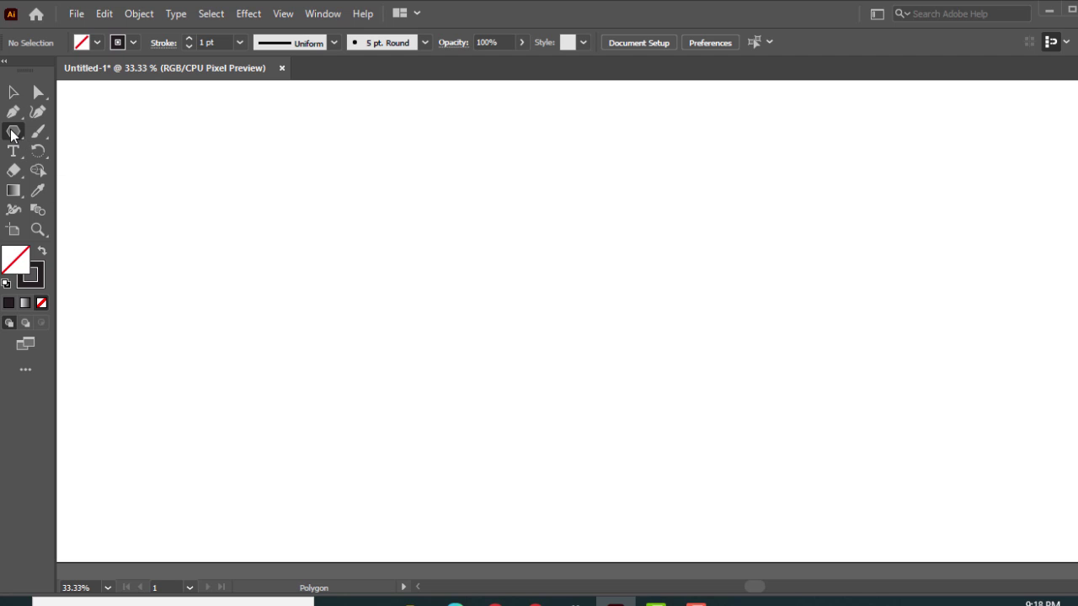
click(502, 294)
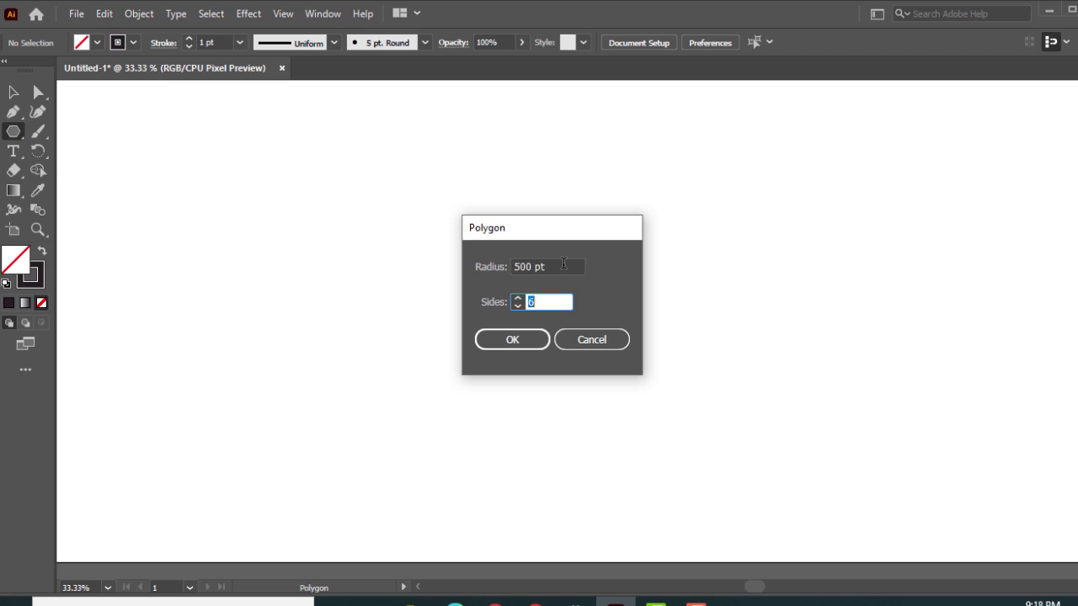
click(519, 345)
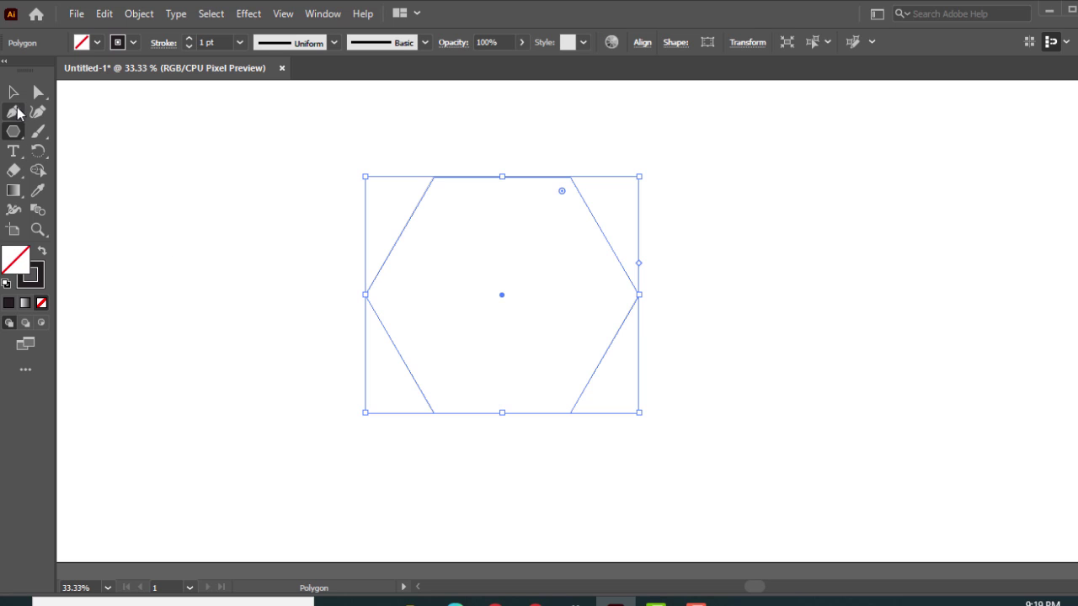
- Rotate the hexagon 90° so that it stands on a point, and deselect it
click(13, 92)
right_click(583, 220)
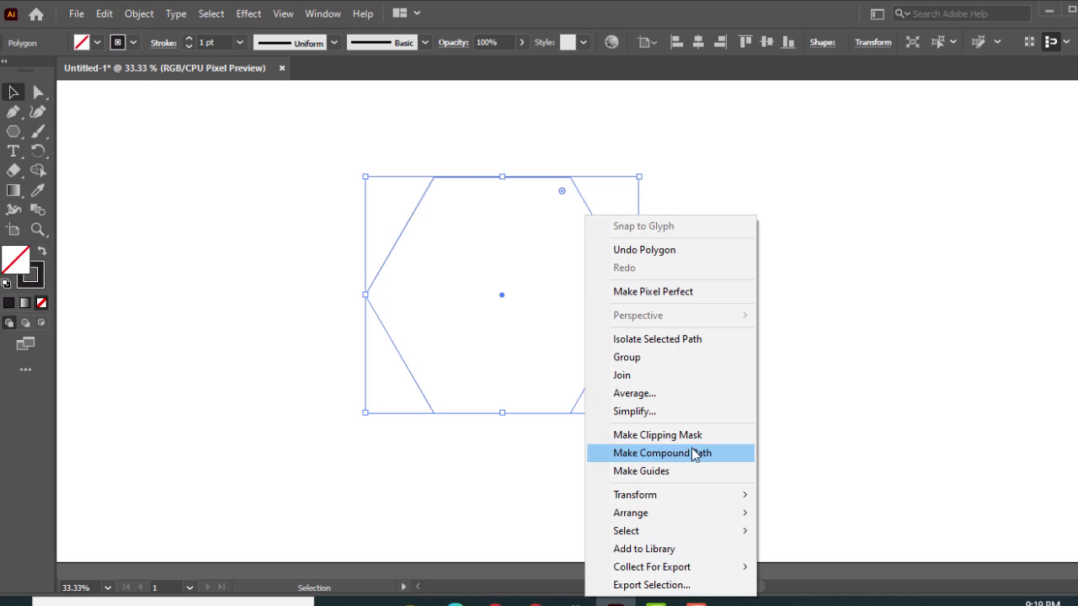
mouse_move(687, 496)
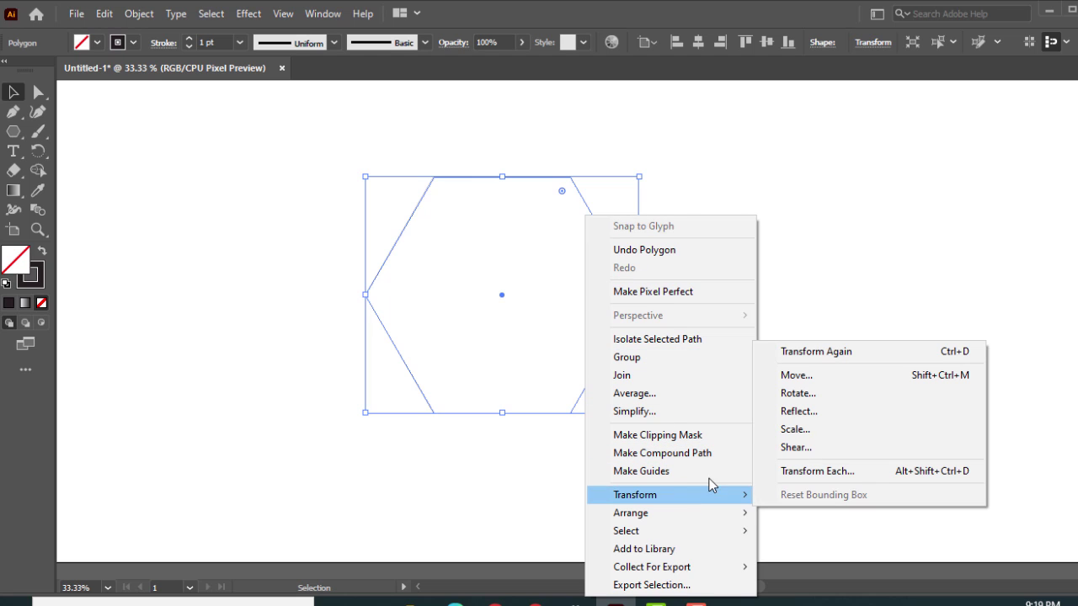
click(810, 397)
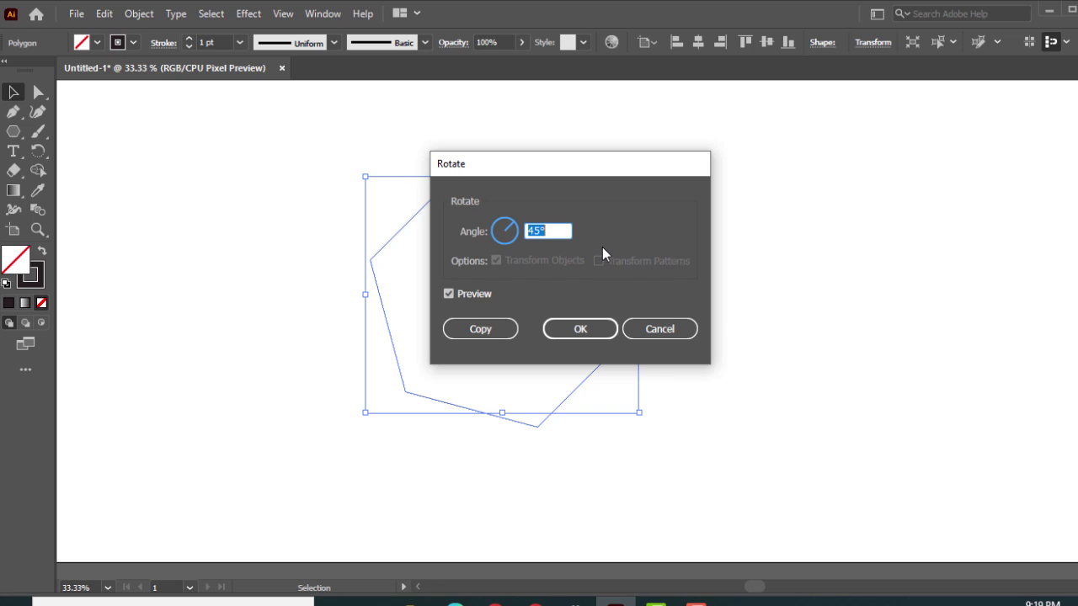
text(90)
click(568, 328)
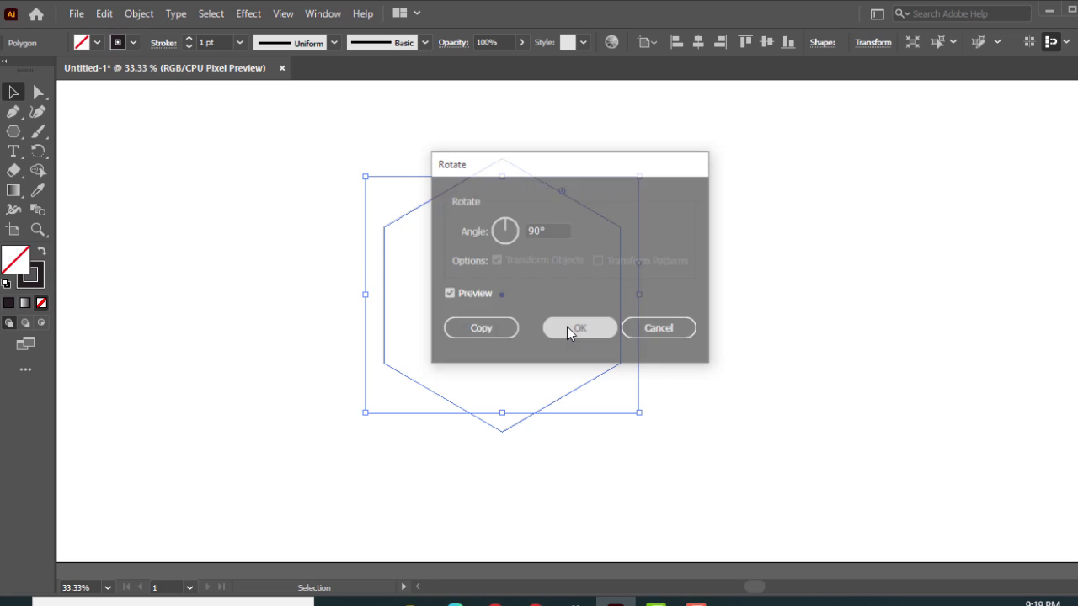
click(767, 219)
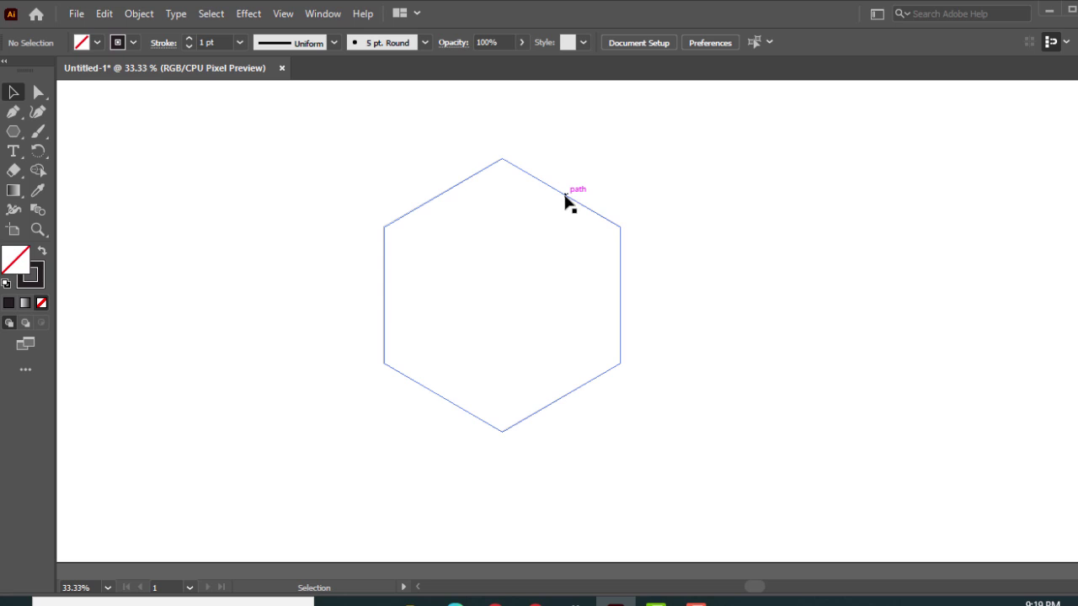
- Offset the hexagon's path by -100 pt to add a smaller concentric hexagon inside it
click(565, 199)
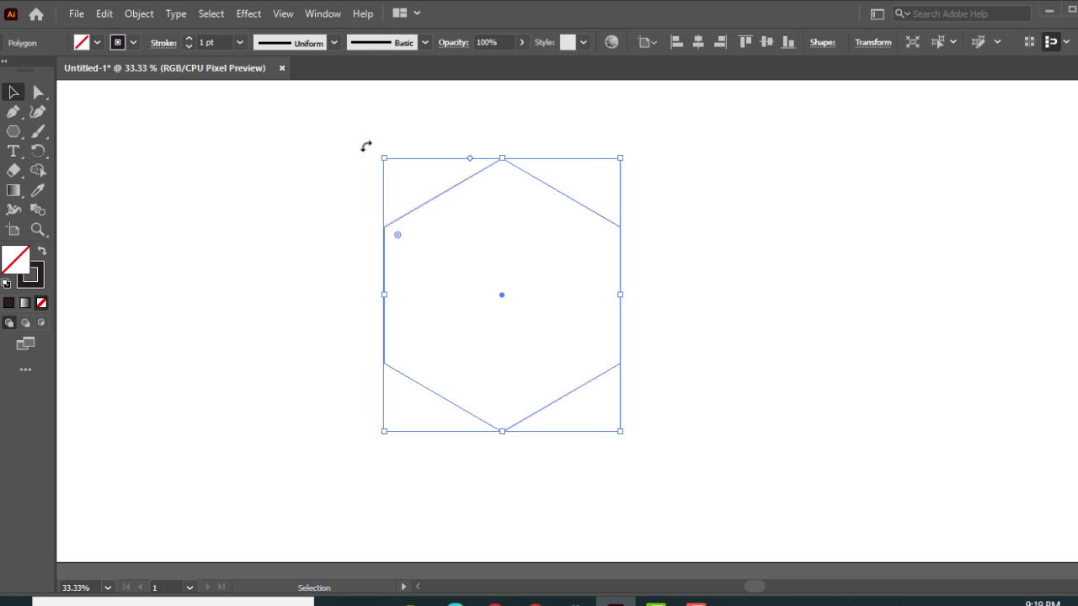
click(135, 16)
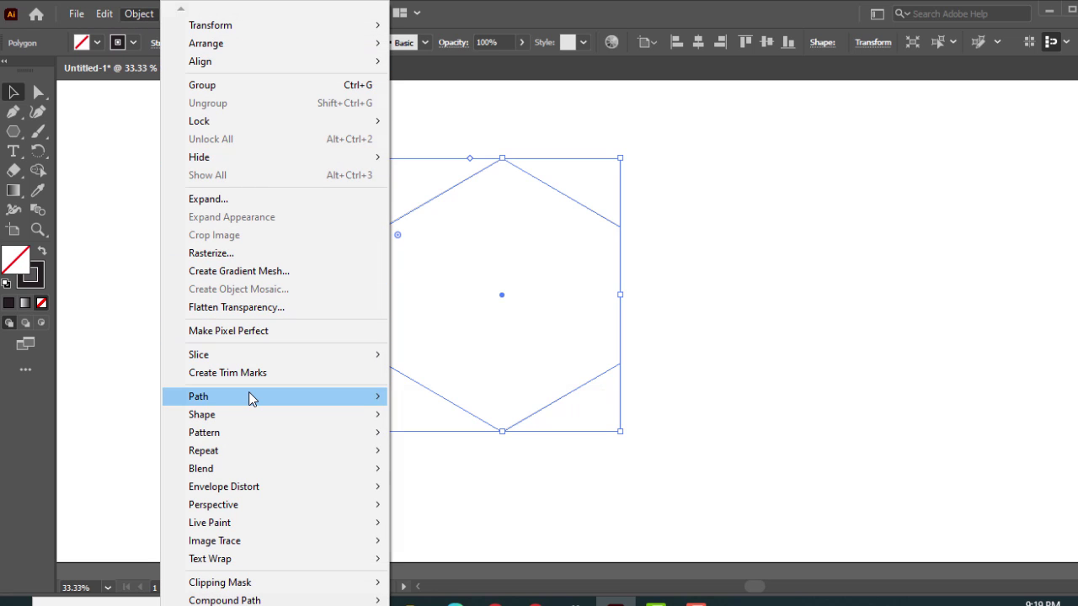
mouse_move(250, 397)
click(451, 456)
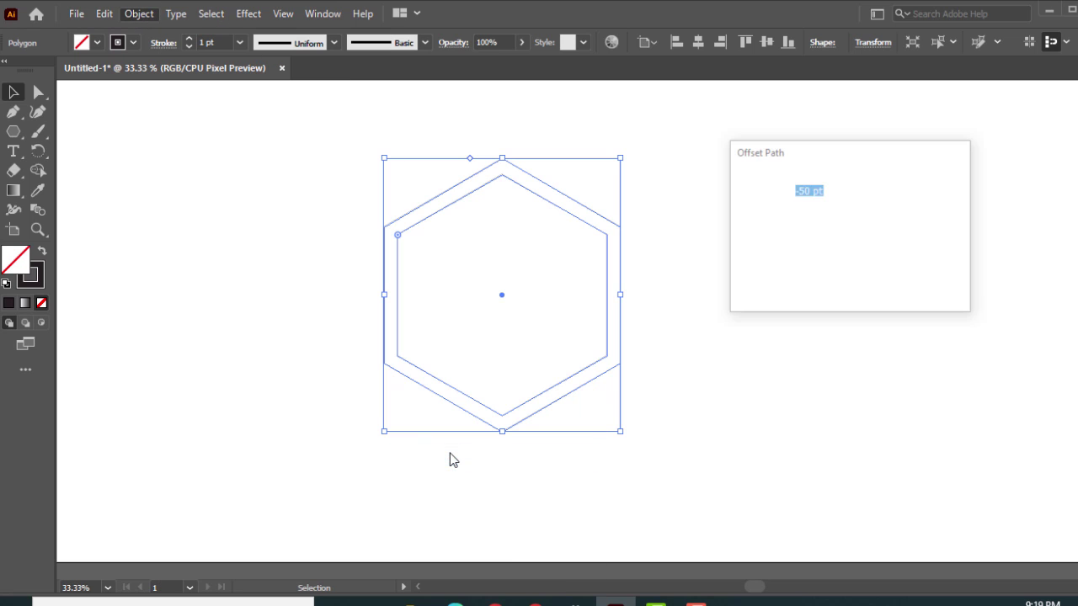
click(808, 191)
drag(801, 207, 797, 216)
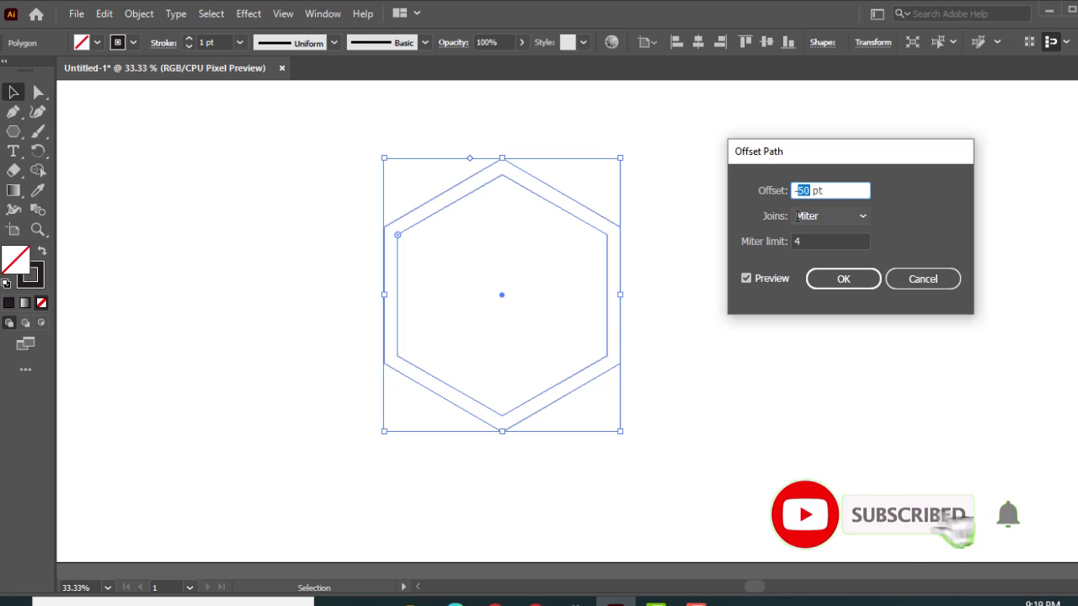
text(-100)
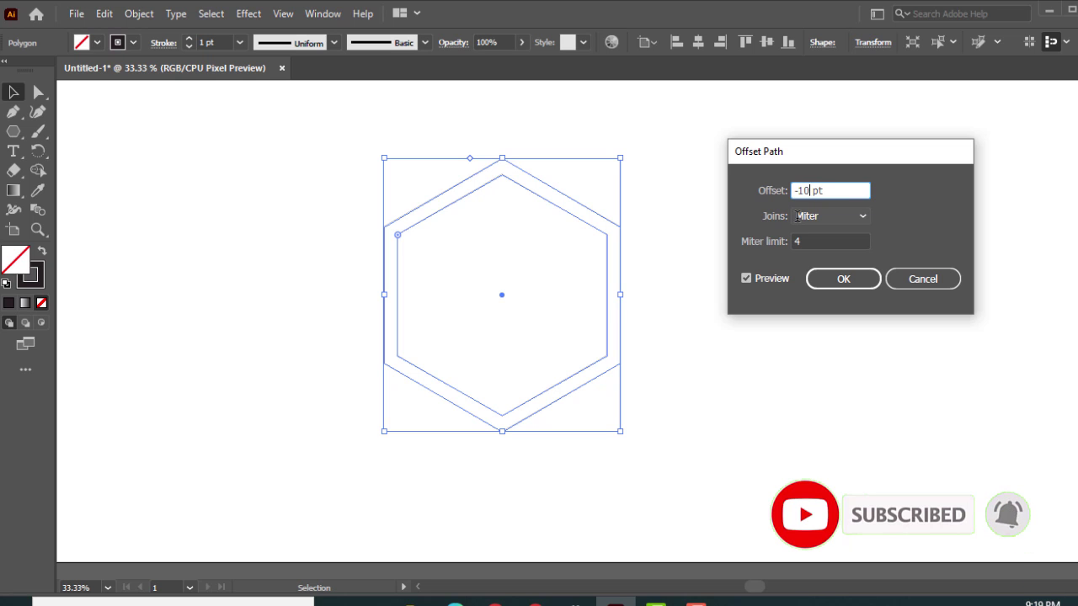
click(842, 279)
click(665, 229)
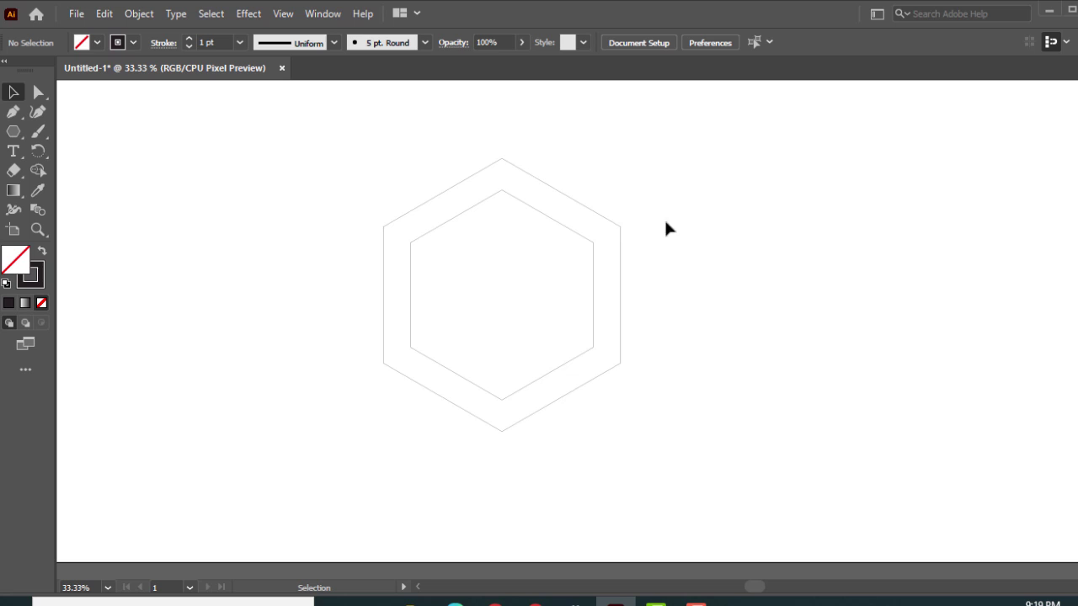
- Offset the inner hexagon's path by -50 pt to add a third concentric hexagon
click(582, 238)
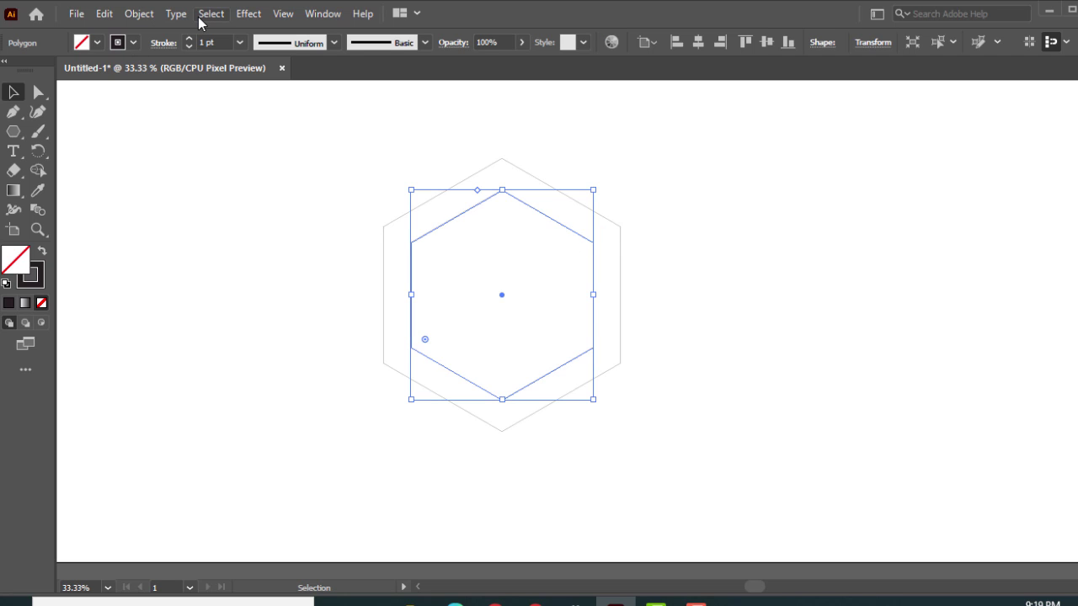
click(142, 13)
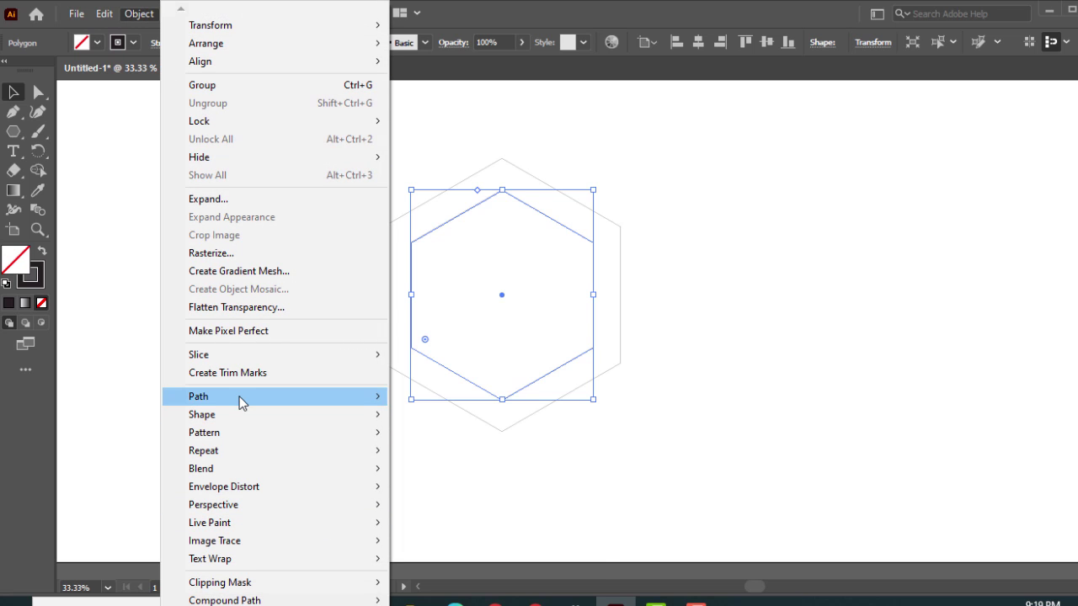
mouse_move(241, 399)
click(442, 457)
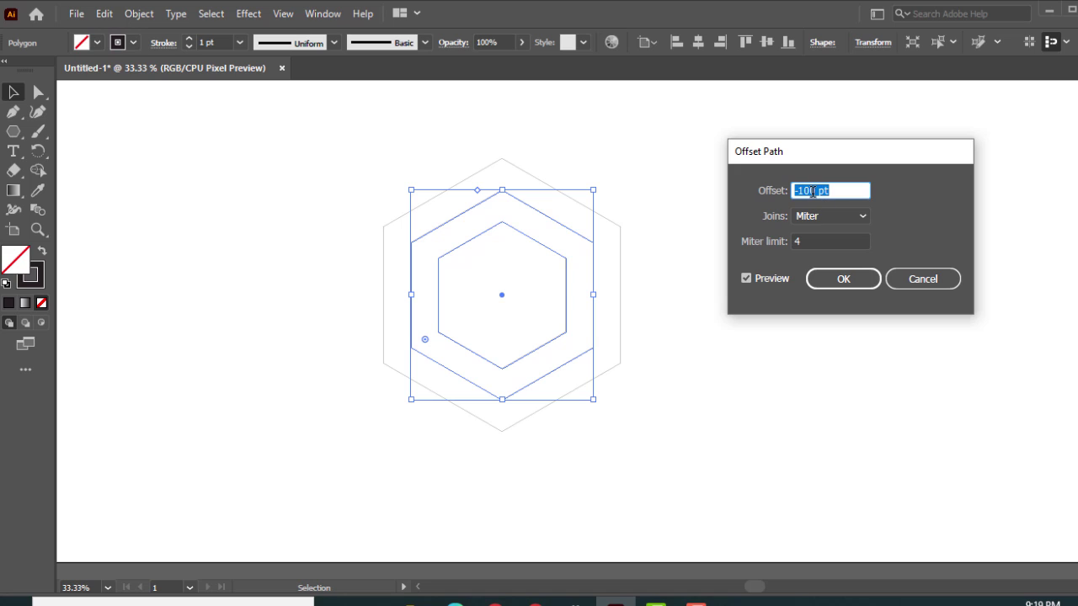
drag(812, 191, 798, 195)
text(5)
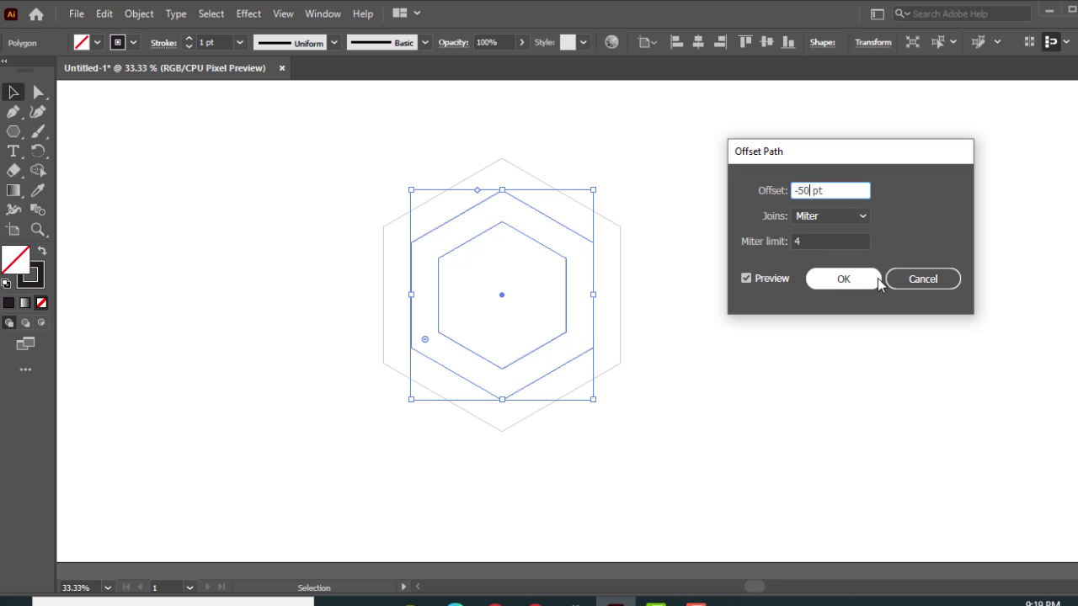
click(840, 279)
click(732, 179)
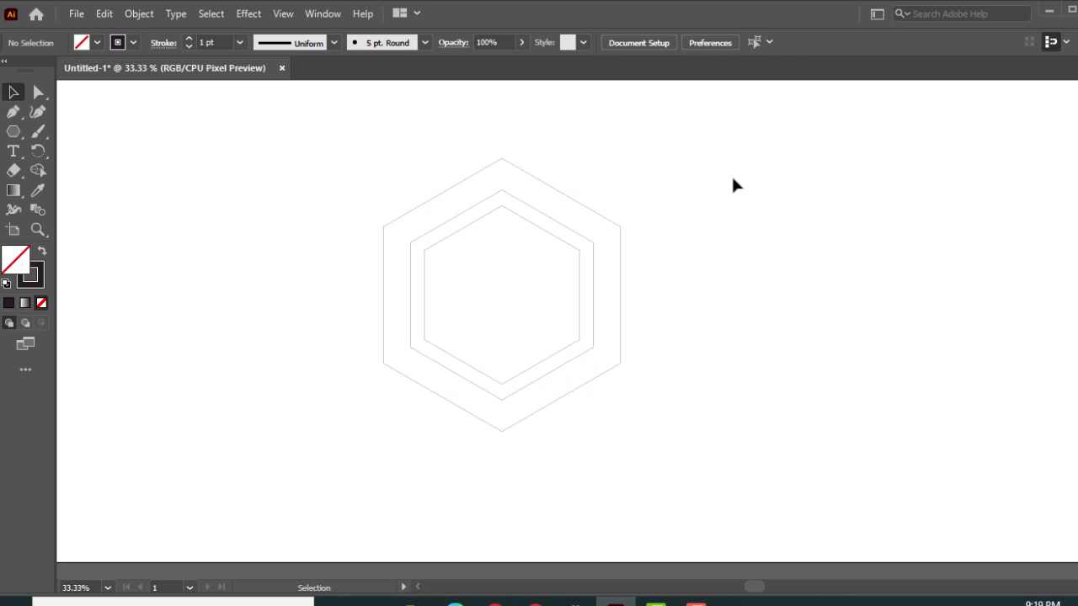
- Offset the innermost hexagon's path by -100 pt to add a fourth concentric hexagon
click(531, 225)
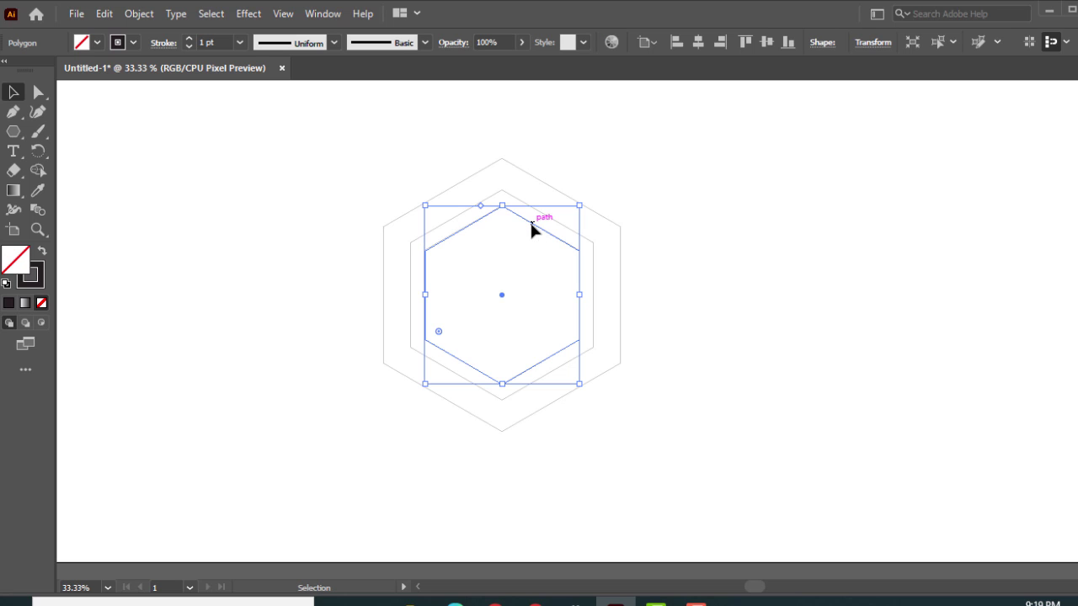
click(145, 15)
mouse_move(303, 402)
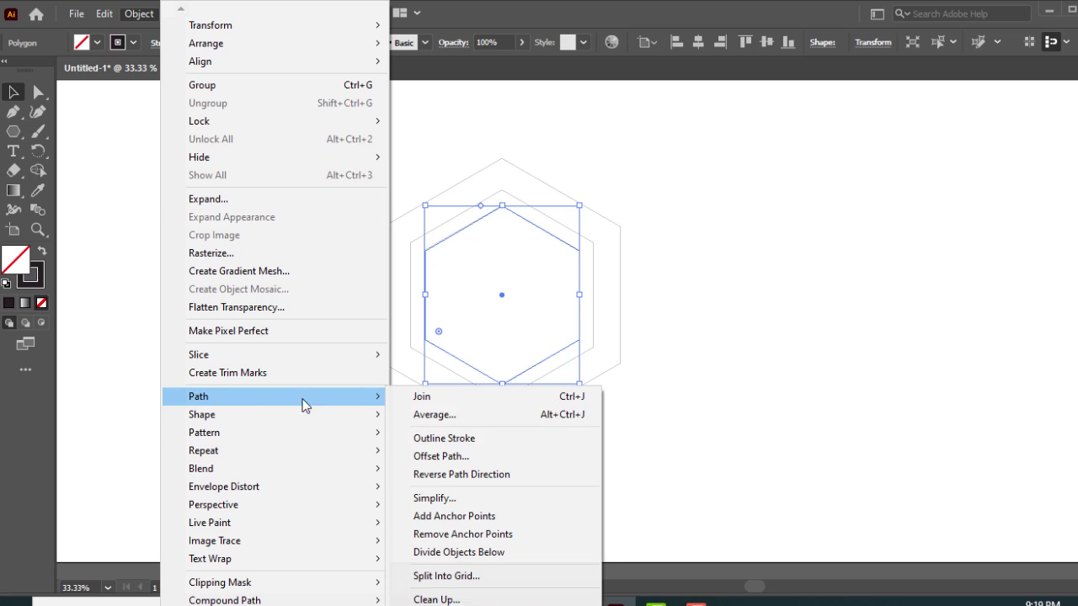
click(427, 458)
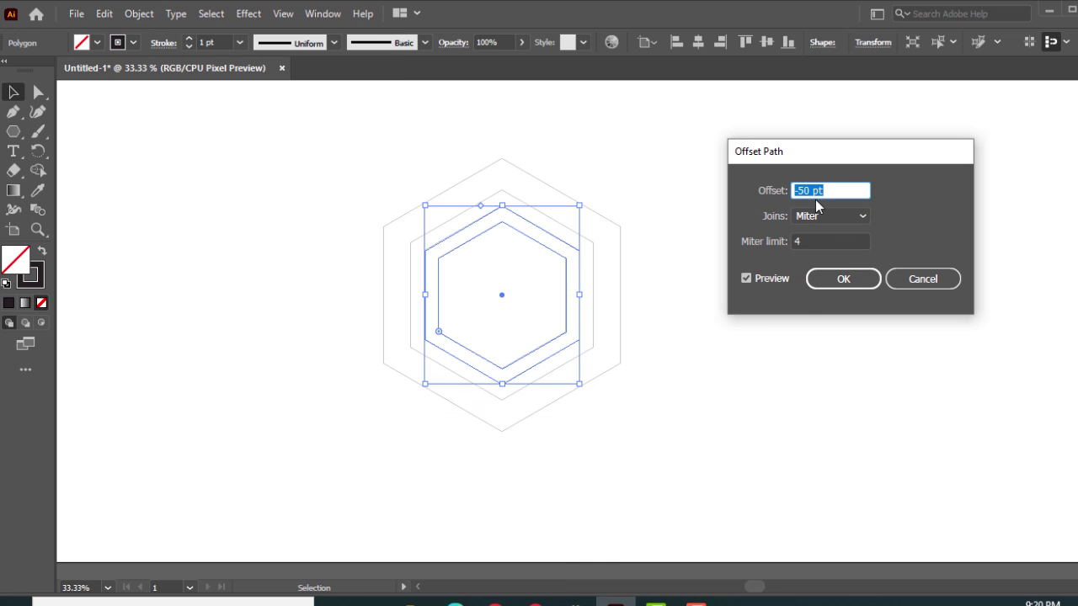
click(810, 190)
text(100)
click(829, 279)
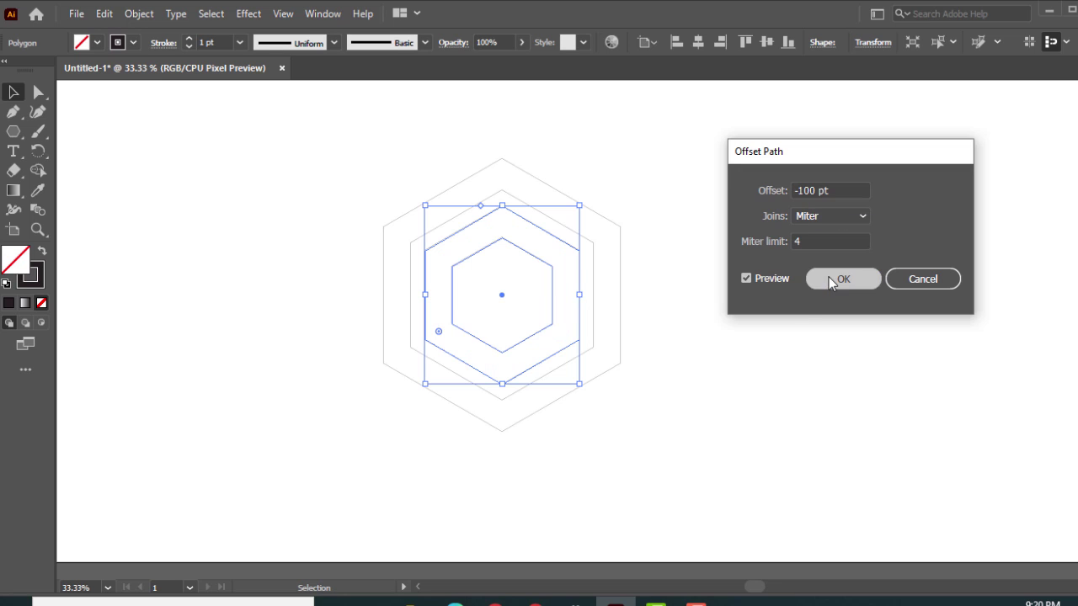
click(708, 236)
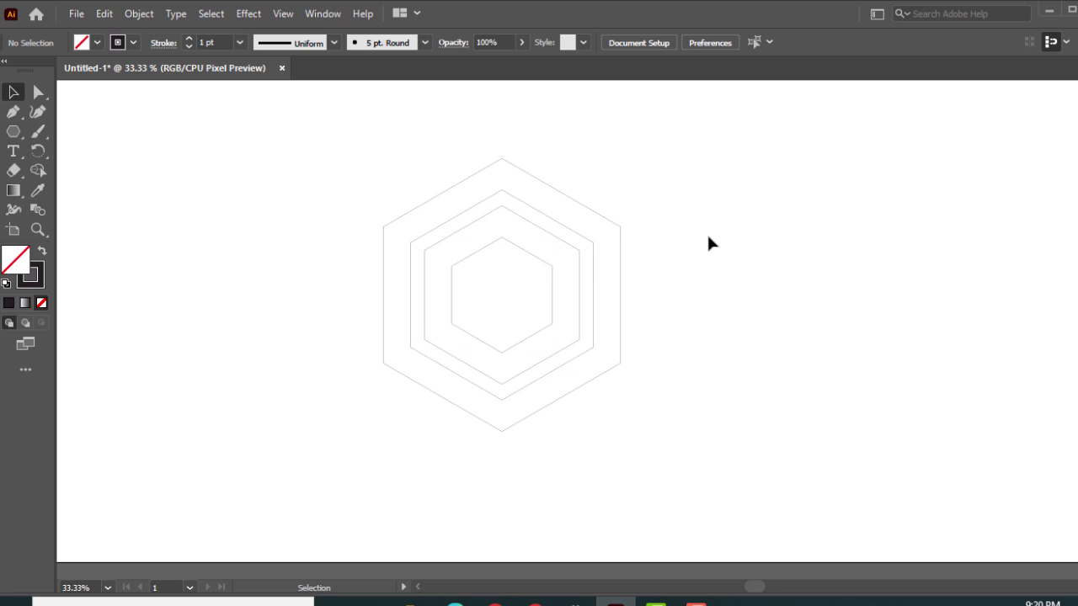
- Group the four concentric hexagons, shift the group slightly down and to the right, and deselect it
drag(368, 133, 641, 325)
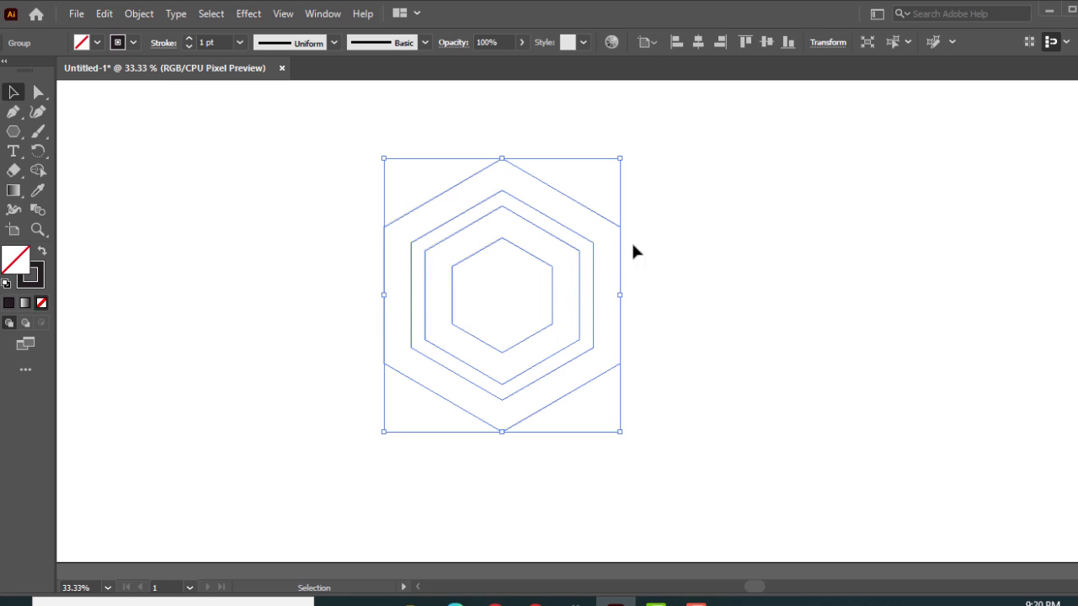
click(577, 250)
drag(578, 258, 589, 273)
click(816, 257)
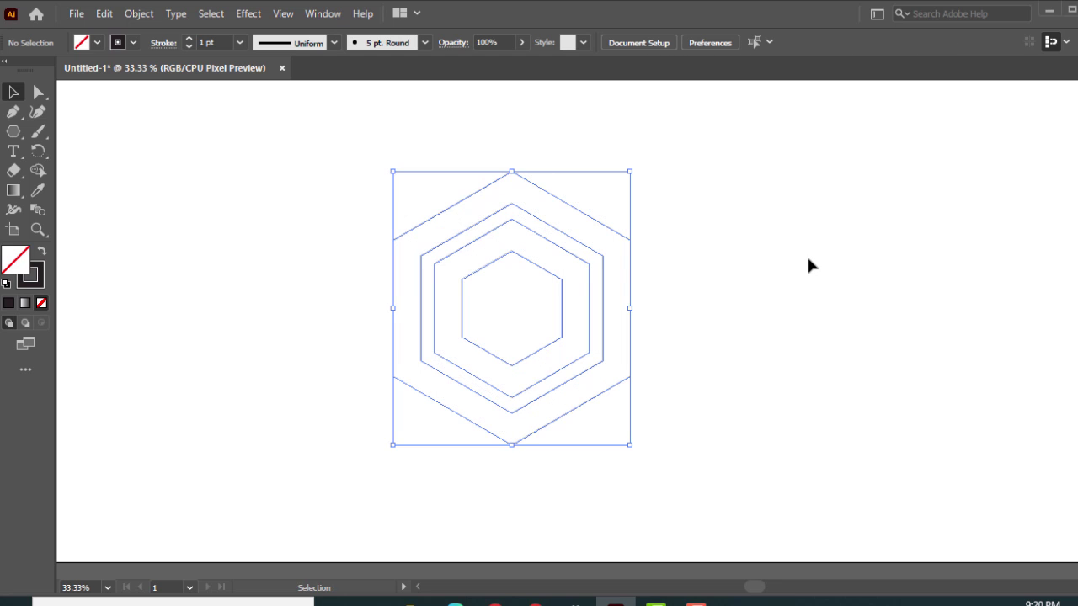
- Create a 100 pt by 1500 pt rectangle left of the hexagons and move it up so its full height fits on the artboard
click(14, 134)
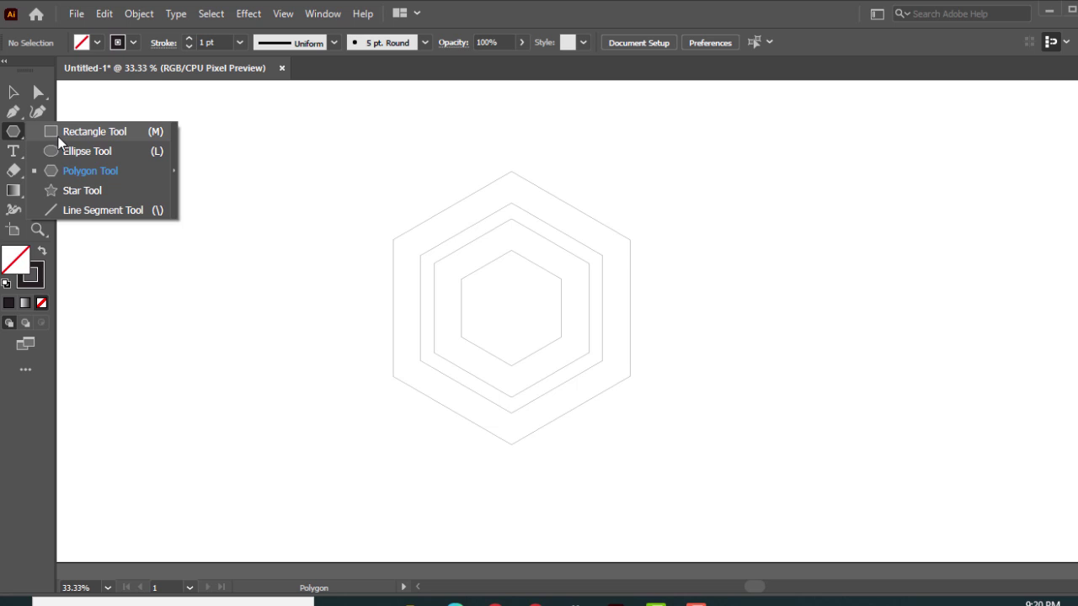
click(57, 136)
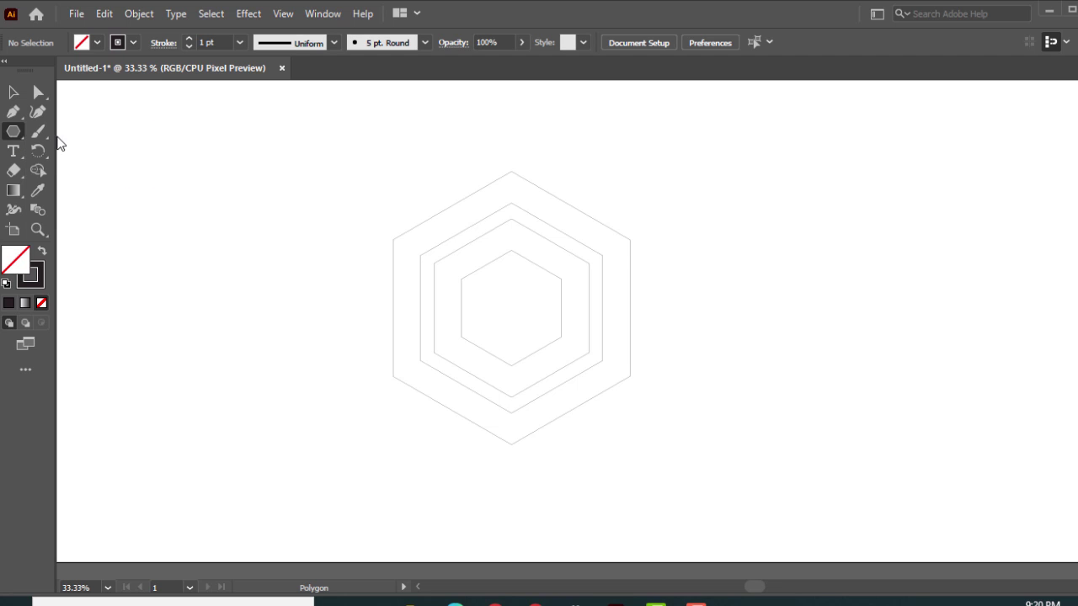
click(225, 202)
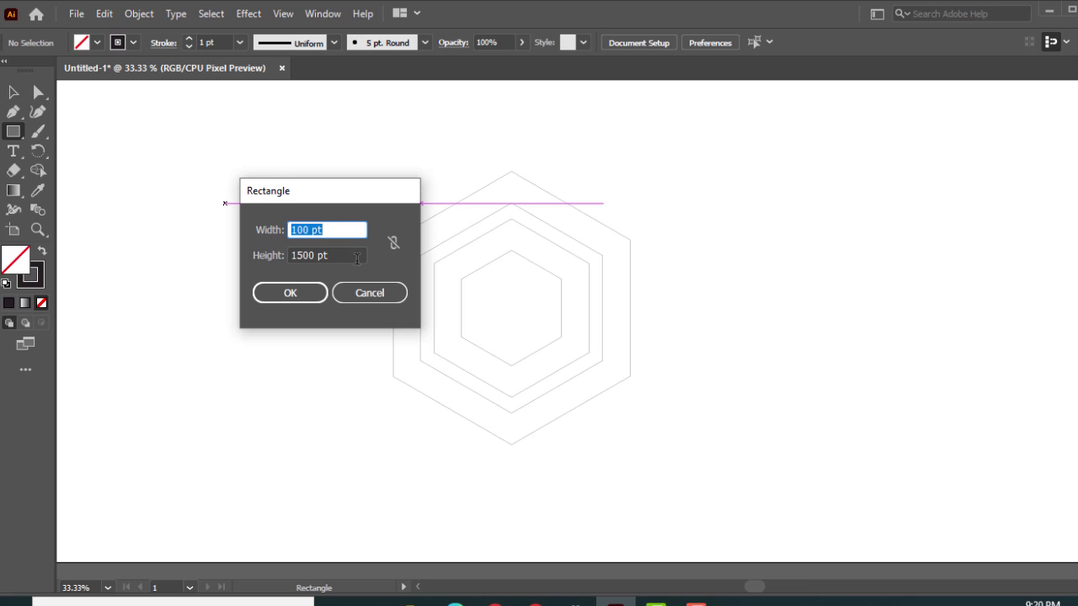
click(288, 292)
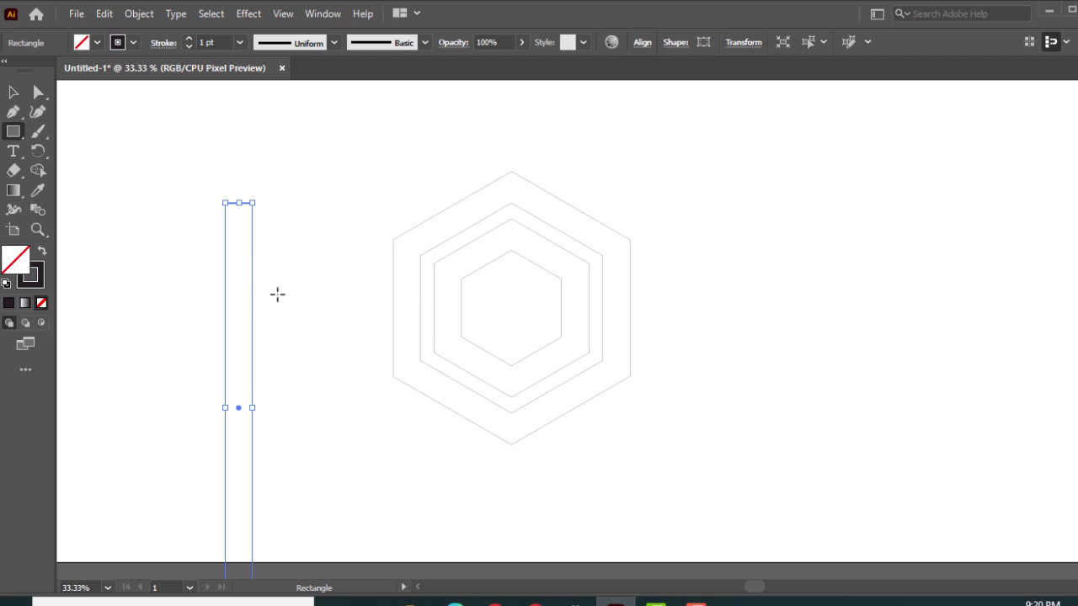
key(v)
click(263, 238)
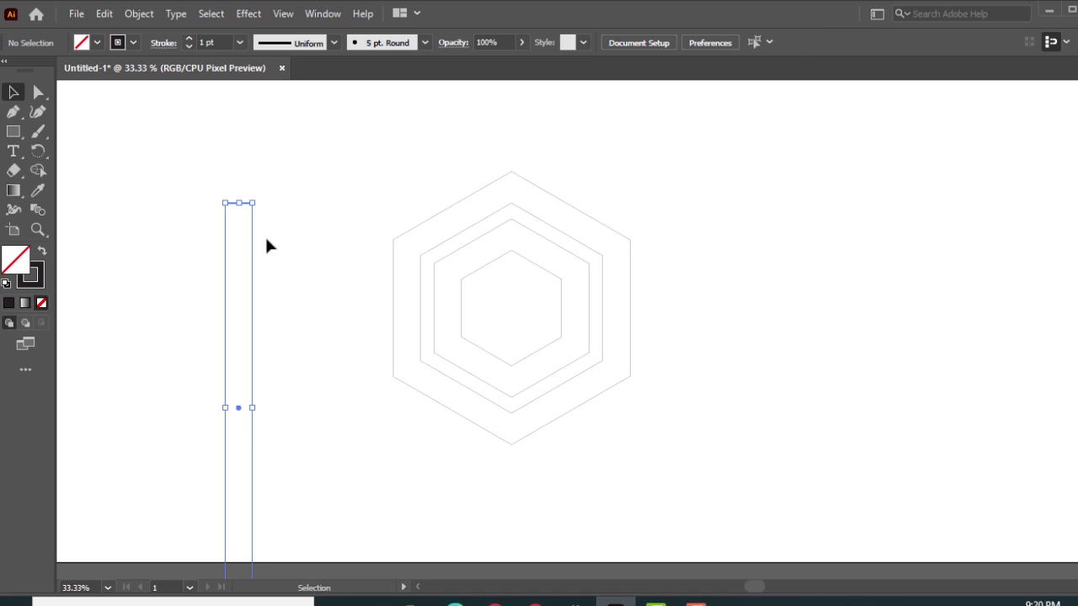
drag(252, 273, 257, 199)
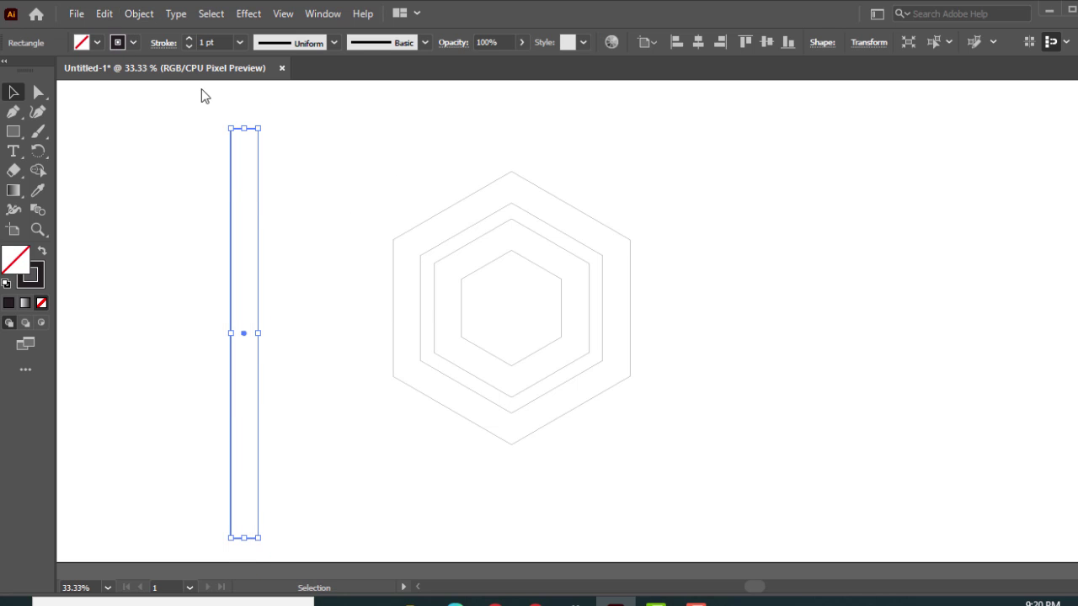
- Offset the tall rectangle's path by 100 pt to add a larger rectangle around it, and deselect
click(138, 13)
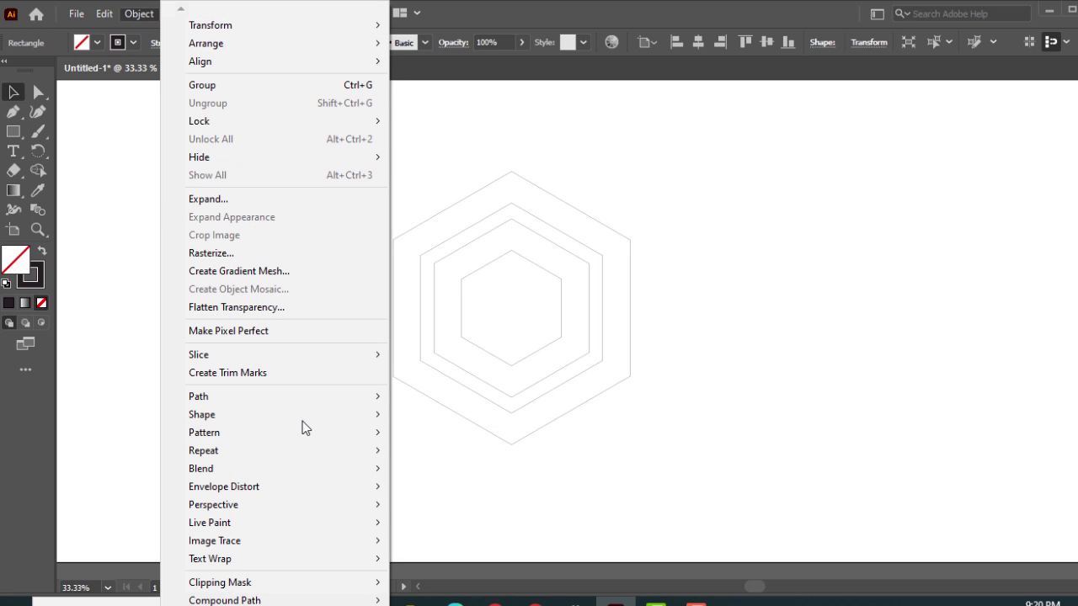
mouse_move(224, 396)
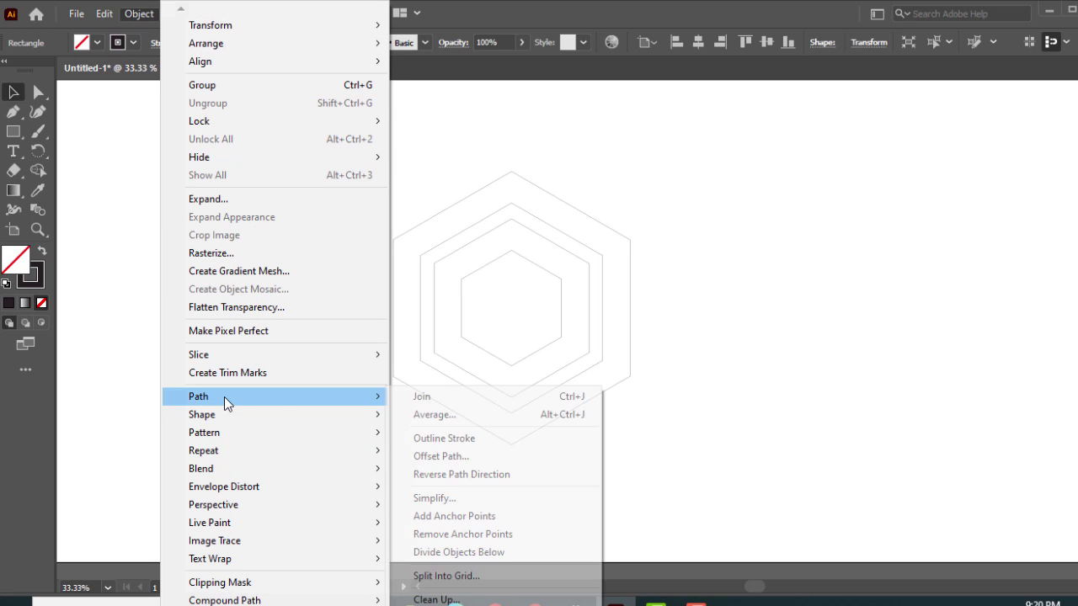
click(445, 460)
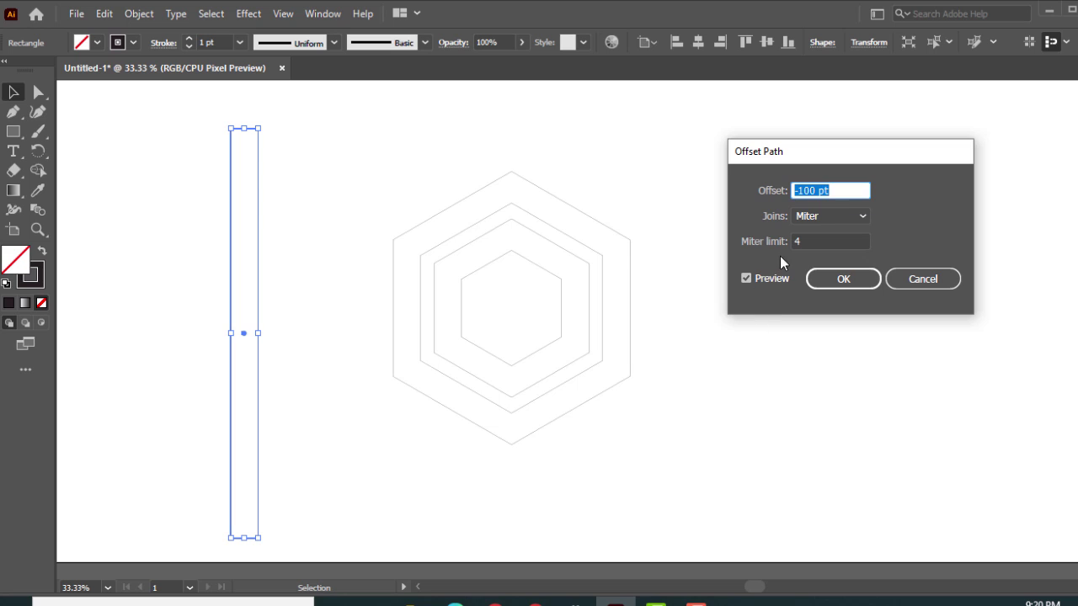
drag(815, 190, 746, 213)
text(100)
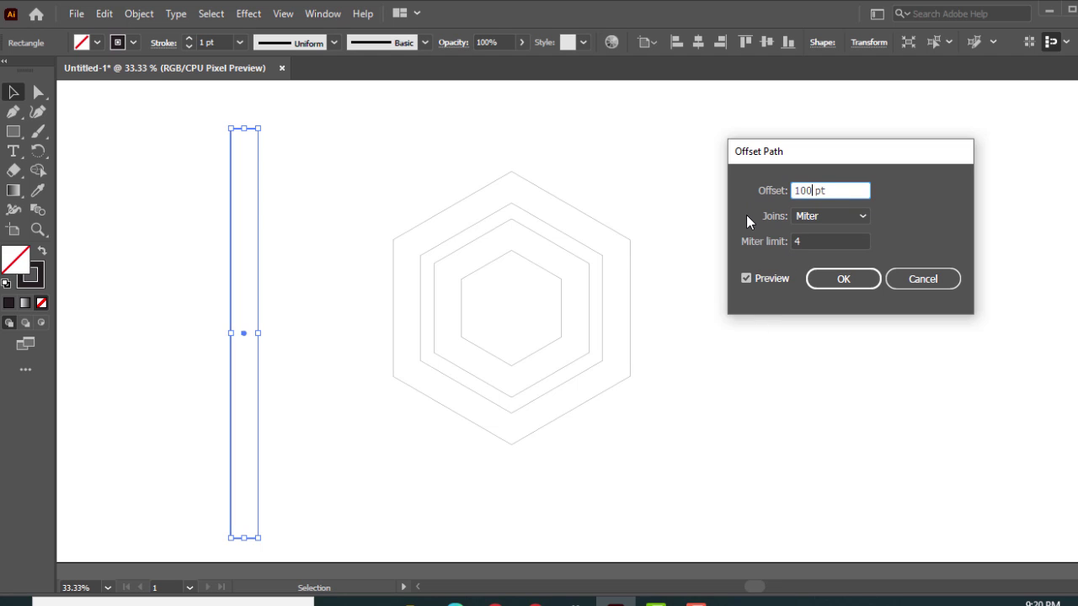
click(846, 270)
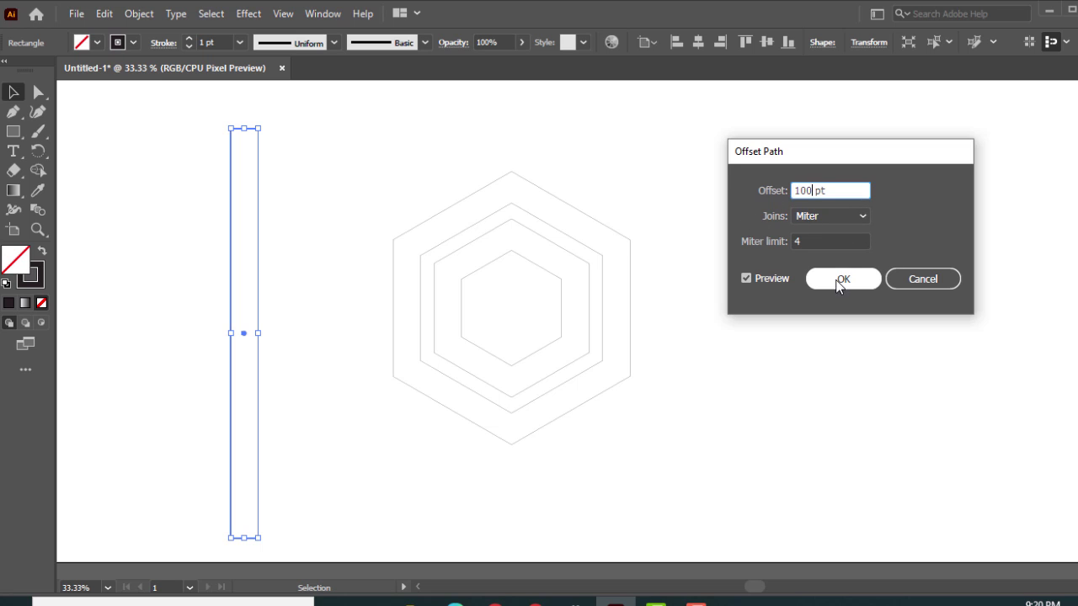
click(339, 217)
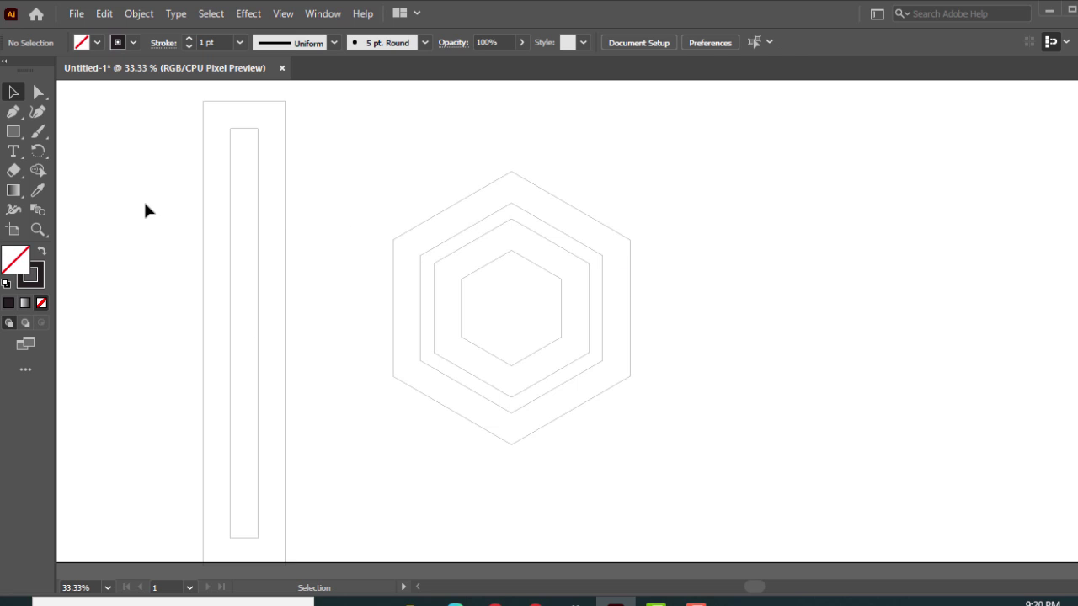
- Group the two nested rectangles and move the group over the middle of the hexagons
drag(144, 206, 295, 288)
key(ctrl+g)
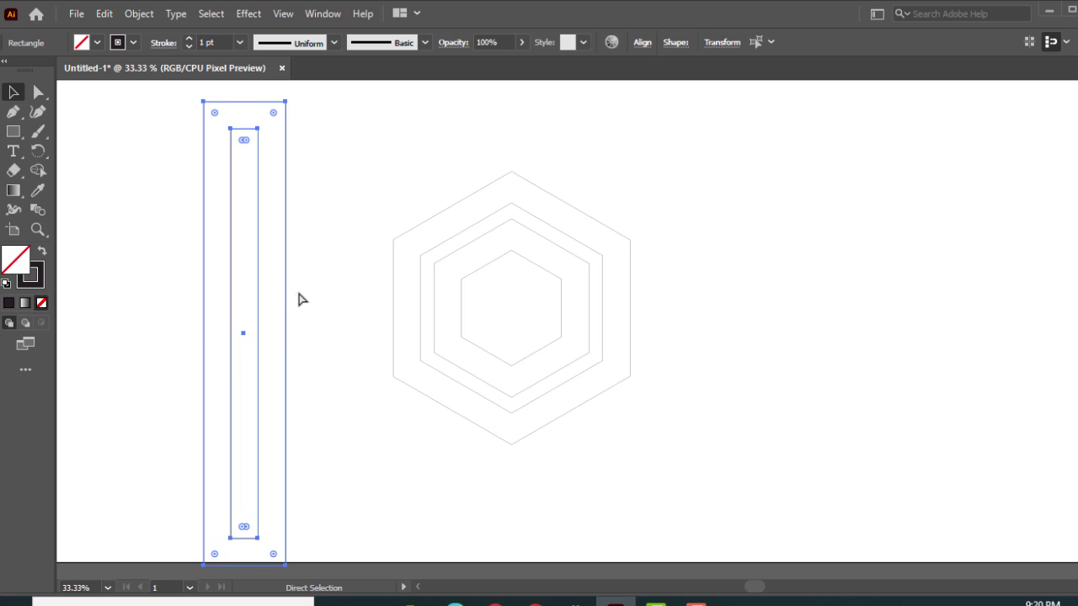
click(300, 299)
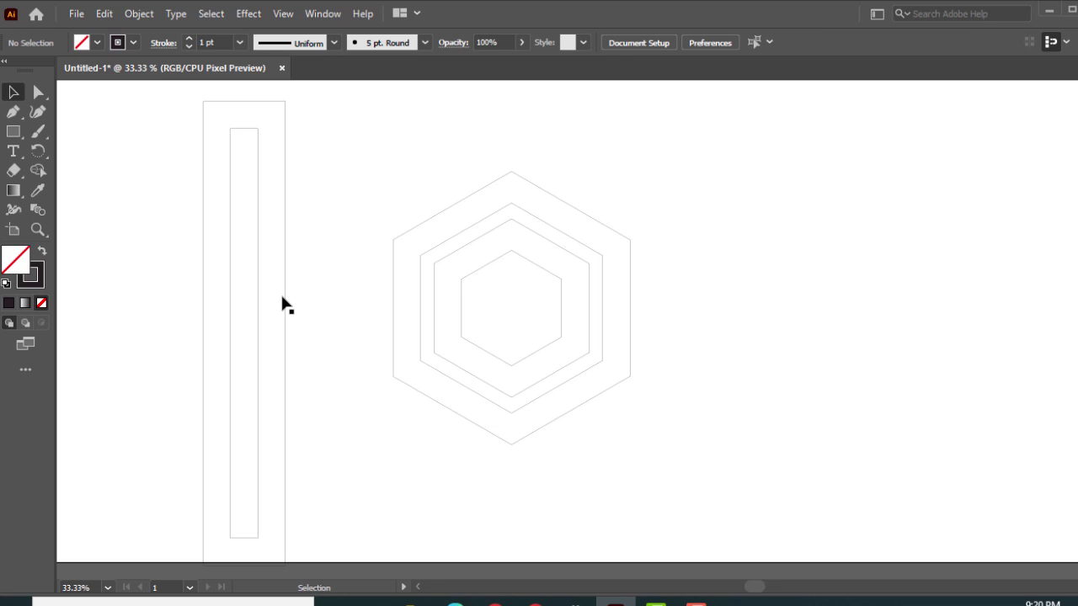
click(285, 296)
drag(284, 296, 549, 282)
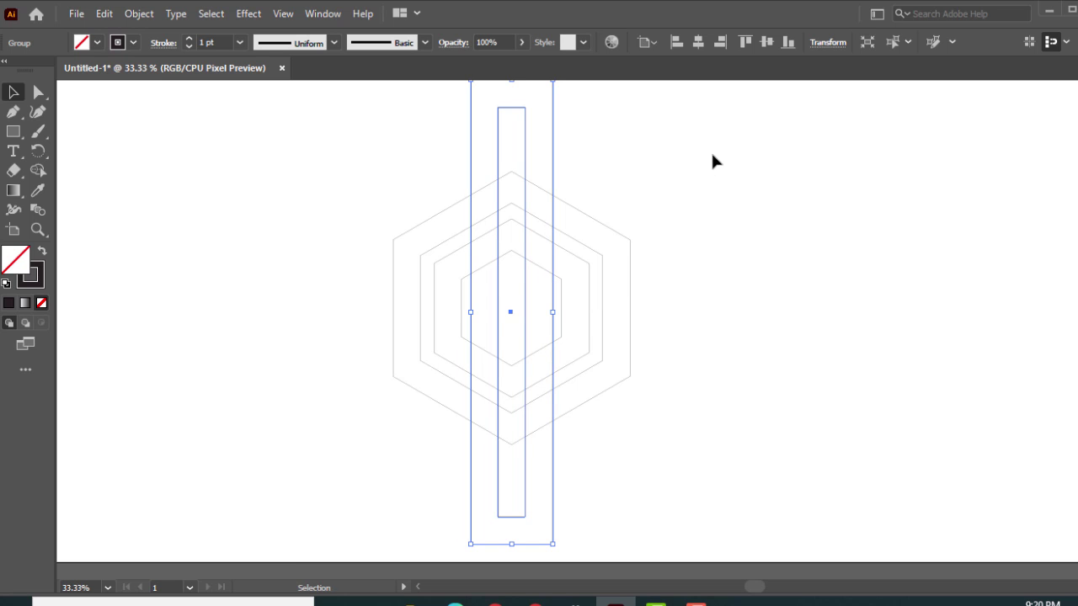
- Align the rectangle group and the hexagon group on their centers, and deselect them
drag(715, 145, 348, 411)
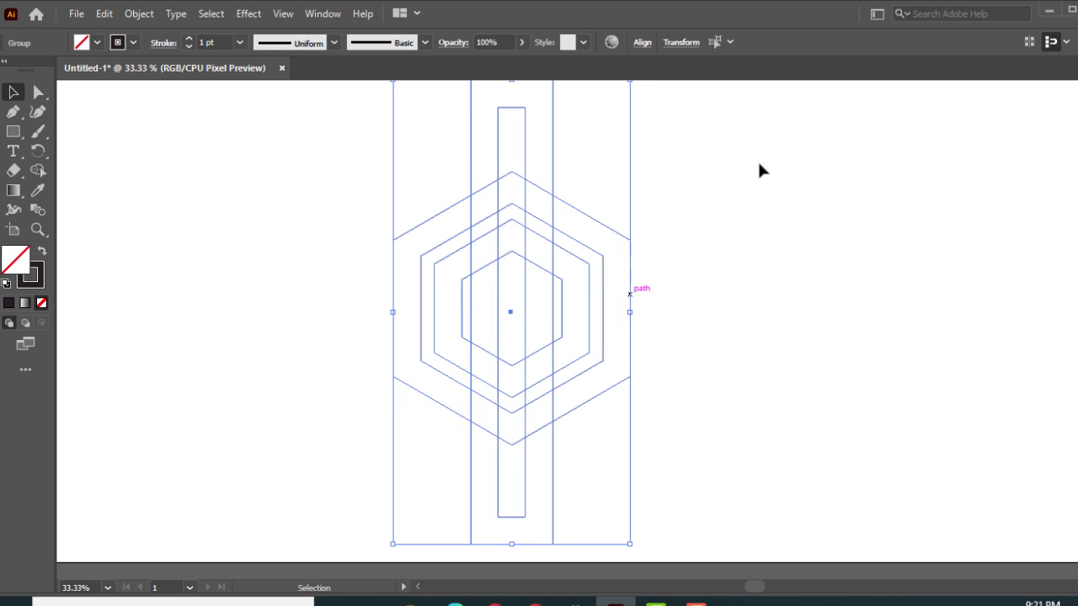
click(642, 43)
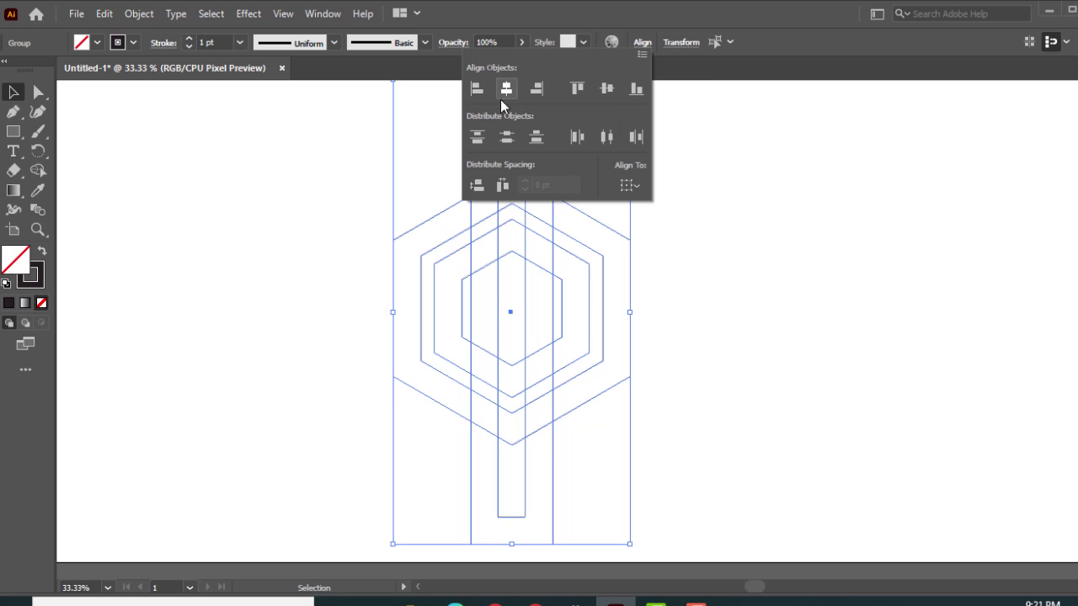
click(606, 89)
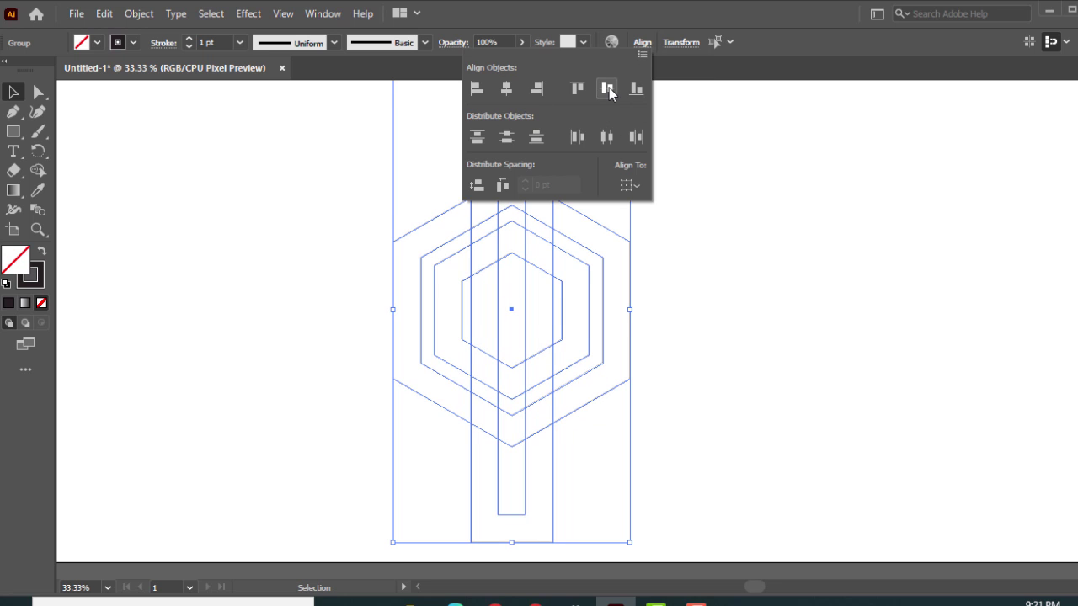
click(739, 260)
- Rotate the rectangle group about 60° around its center so it crosses the hexagons diagonally from upper left to lower right
click(641, 506)
click(551, 499)
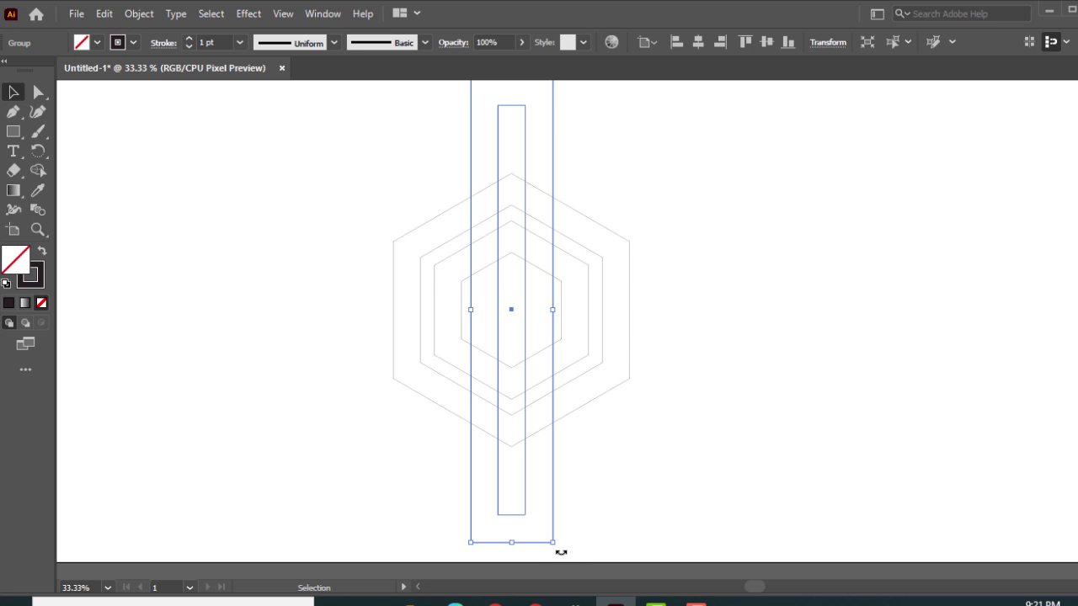
drag(561, 552, 869, 428)
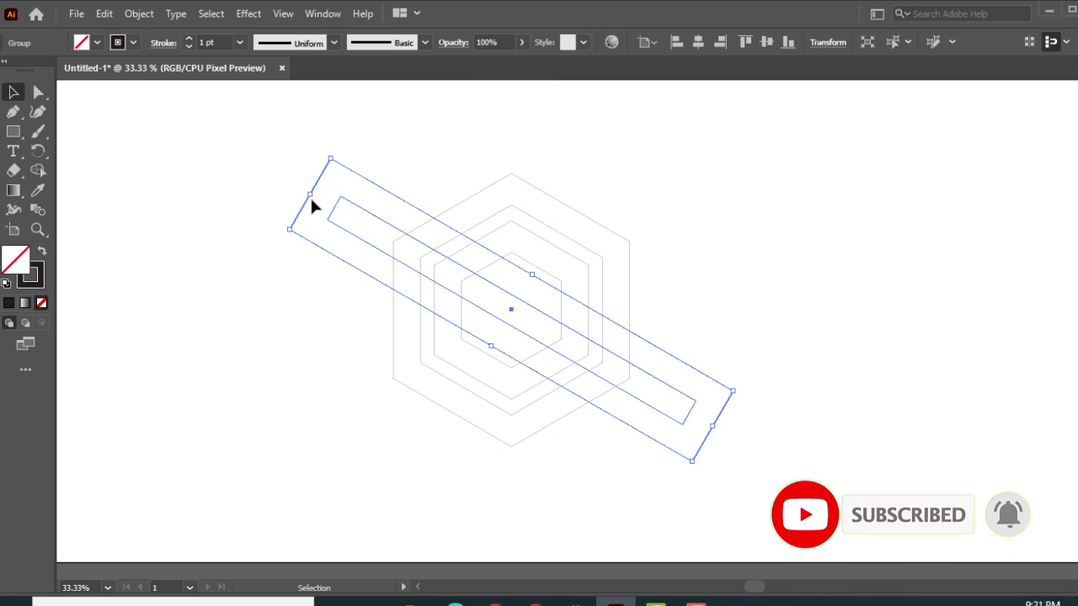
click(818, 272)
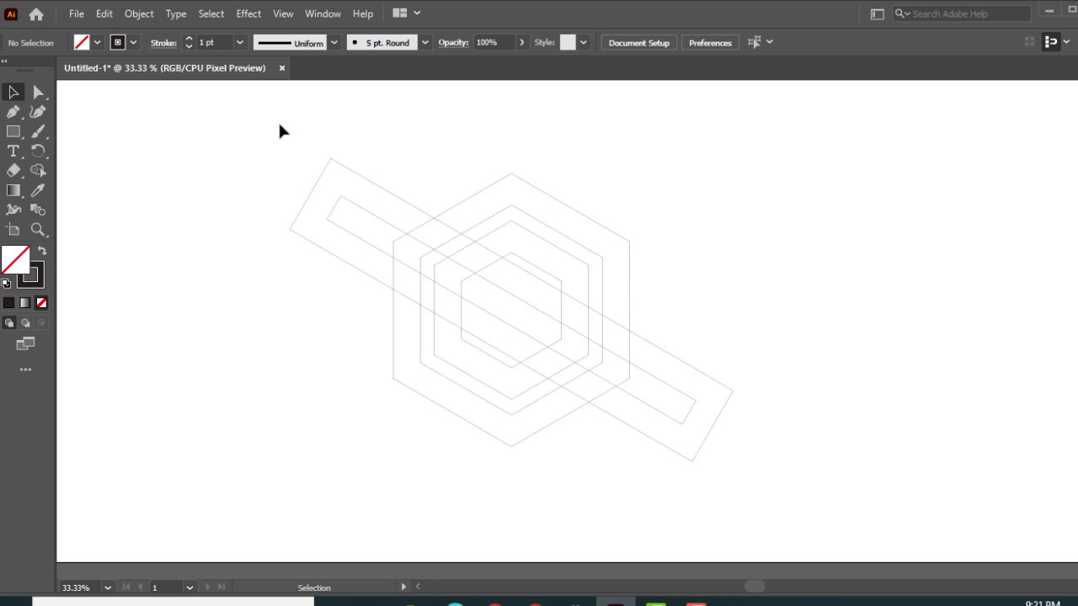
- Select the hexagons and rectangles, set a black fill, and merge the outer hexagonal ring into one shape with Shape Builder
drag(292, 144, 837, 476)
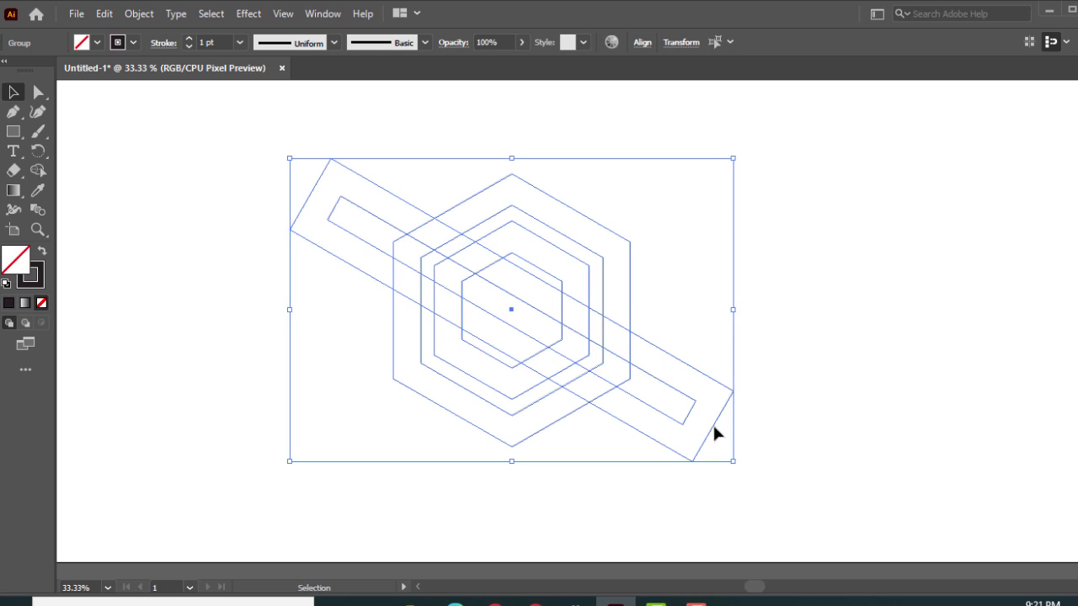
click(38, 171)
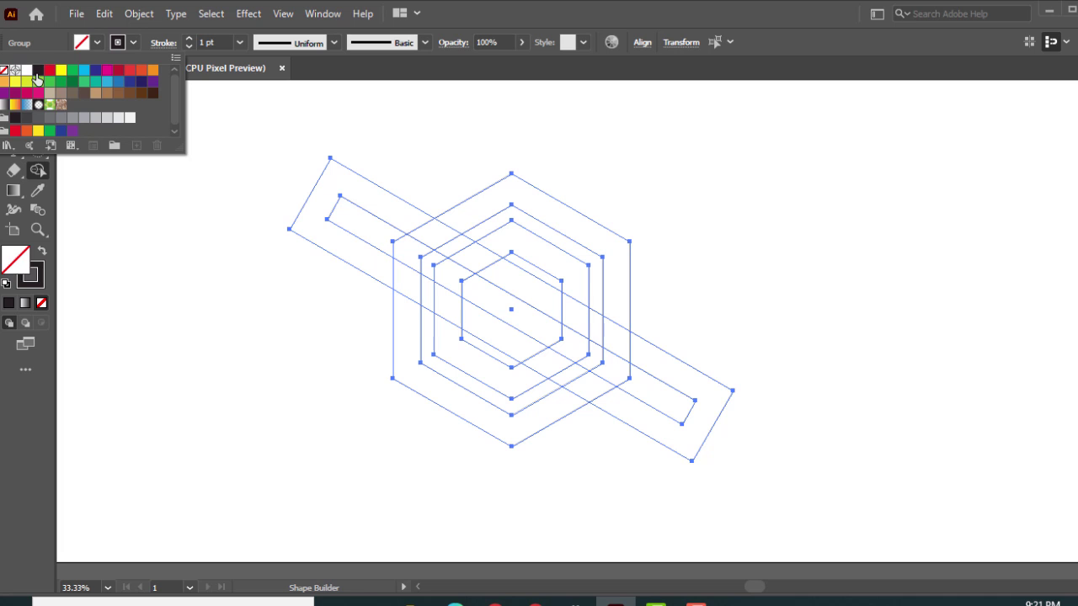
click(36, 73)
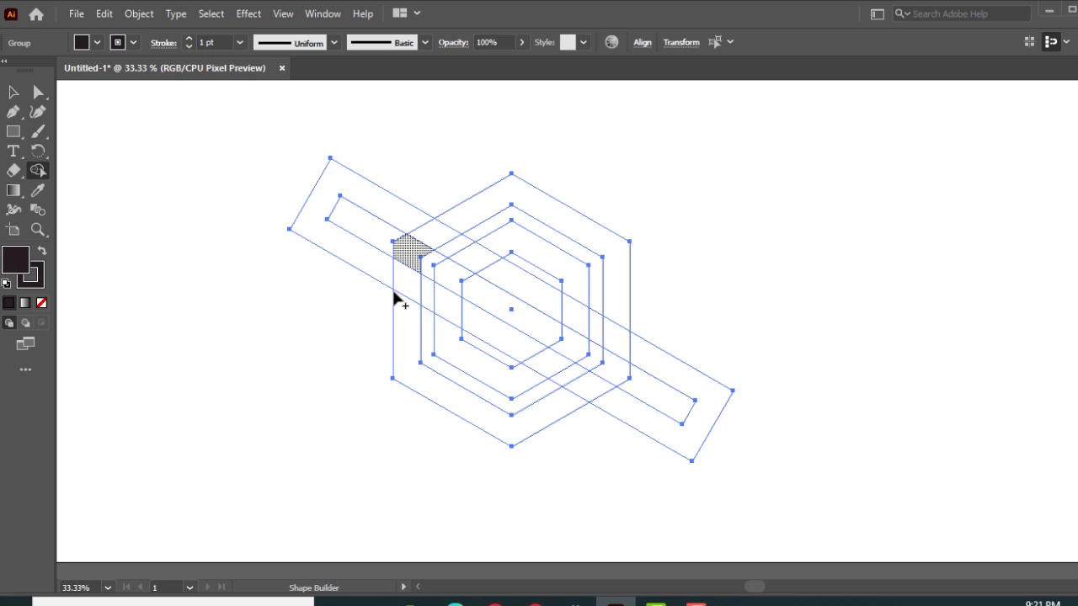
mouse_move(411, 318)
mouse_down()
mouse_move(407, 269)
mouse_move(422, 246)
mouse_move(499, 210)
mouse_up()
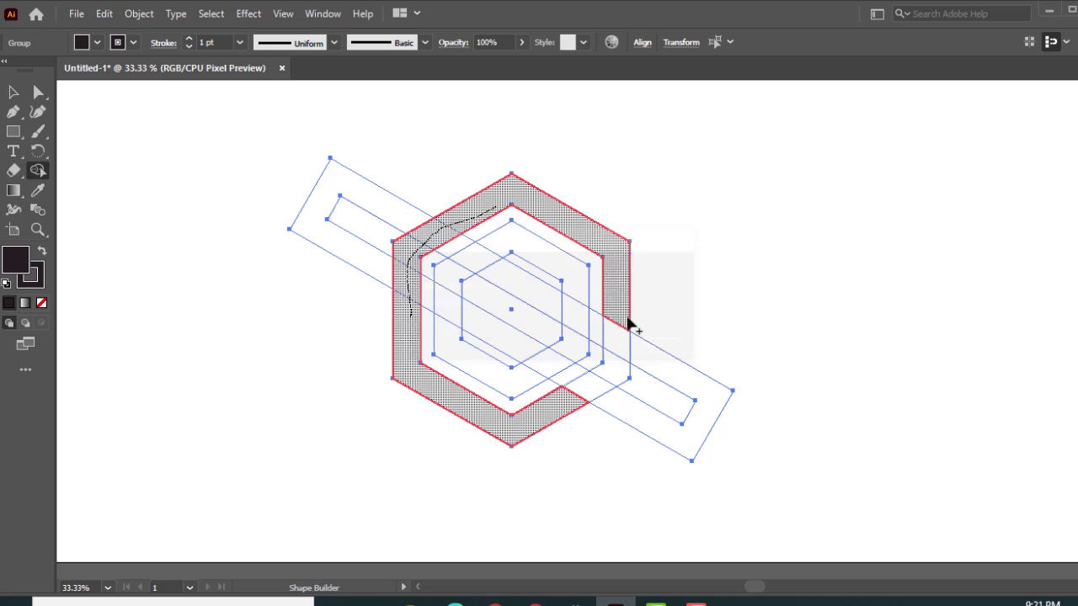
mouse_move(628, 333)
mouse_down()
mouse_move(618, 369)
mouse_move(564, 403)
mouse_up()
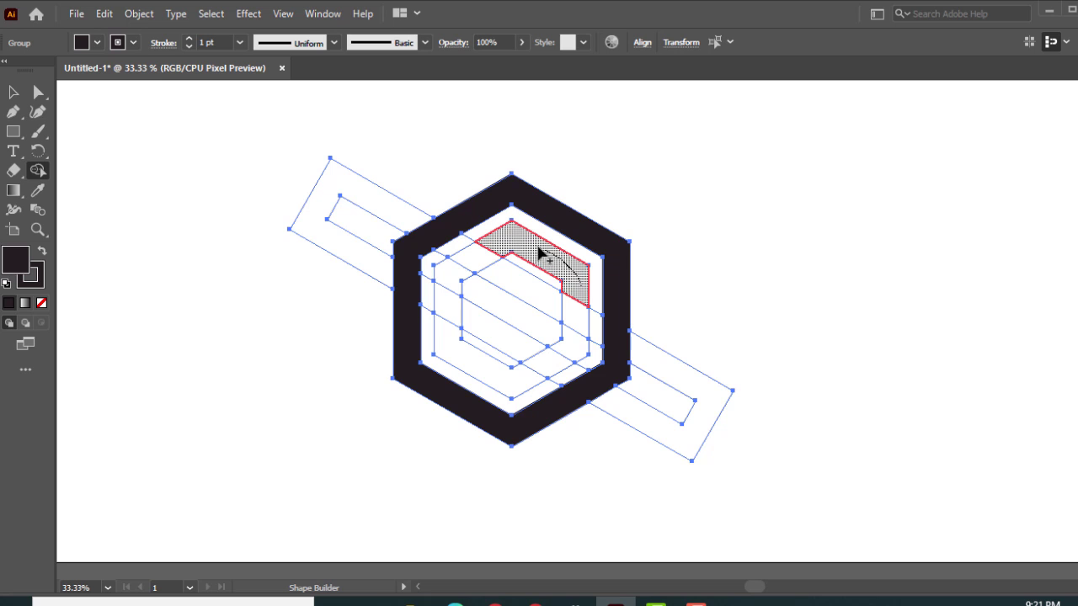
- Merge the inner hexagon and diagonal strip regions into a black letter S with Shape Builder, and deselect
mouse_move(495, 244)
mouse_down()
mouse_move(454, 273)
mouse_move(486, 301)
mouse_up()
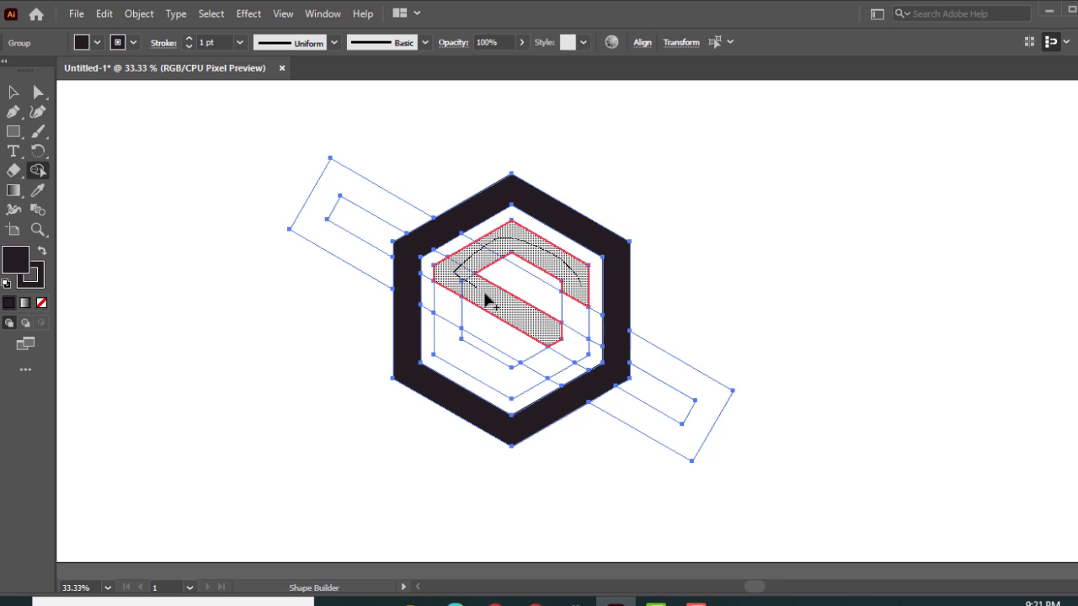
mouse_move(548, 334)
mouse_down()
mouse_move(575, 348)
mouse_move(524, 374)
mouse_move(474, 374)
mouse_up()
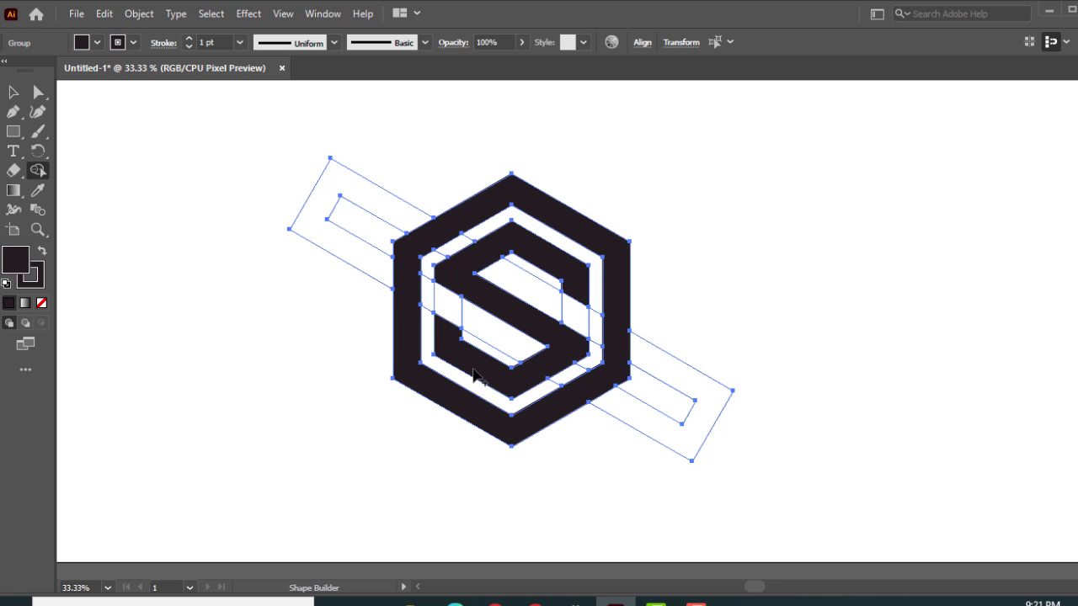
click(14, 92)
click(210, 378)
- Ungroup the leftover diagonal strip pieces and deselect them
click(717, 387)
right_click(717, 383)
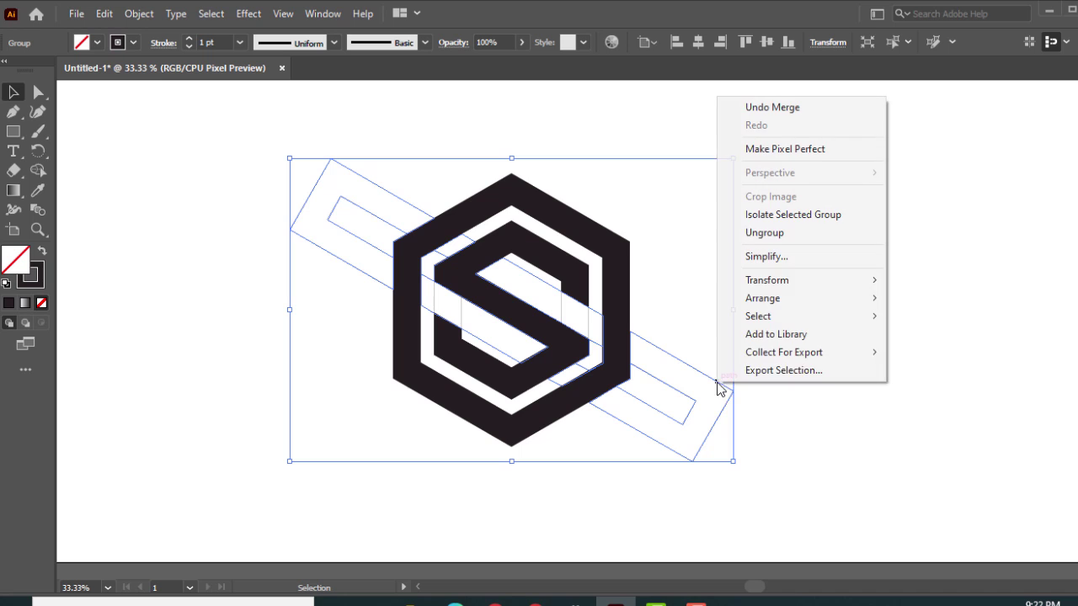
click(762, 233)
click(758, 381)
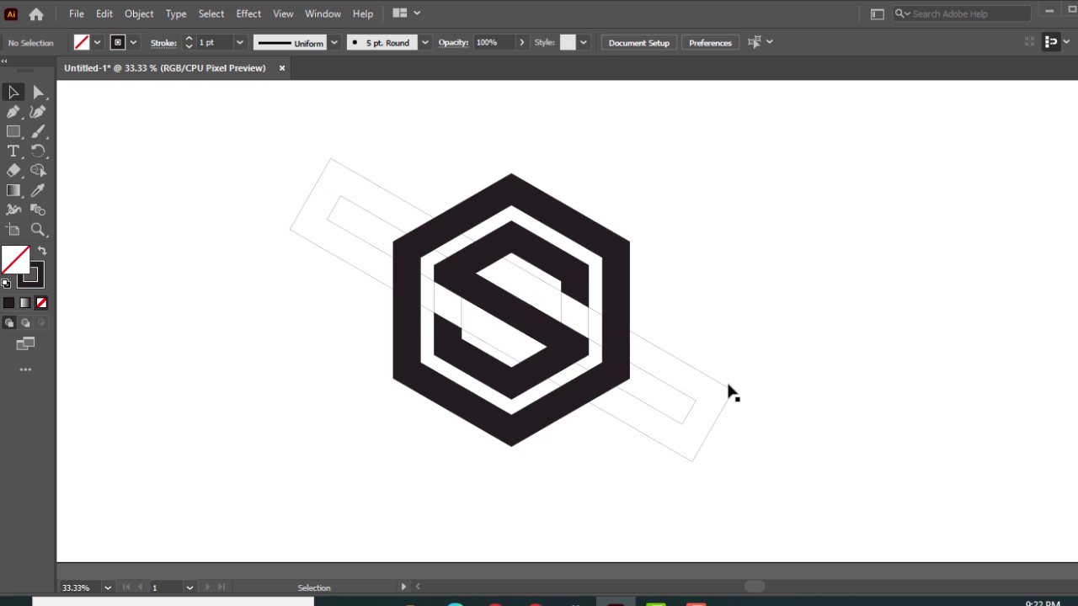
- Try deleting the leftover strip outlines beyond the hexagon's lower-right edge, and undo the deletion
click(729, 387)
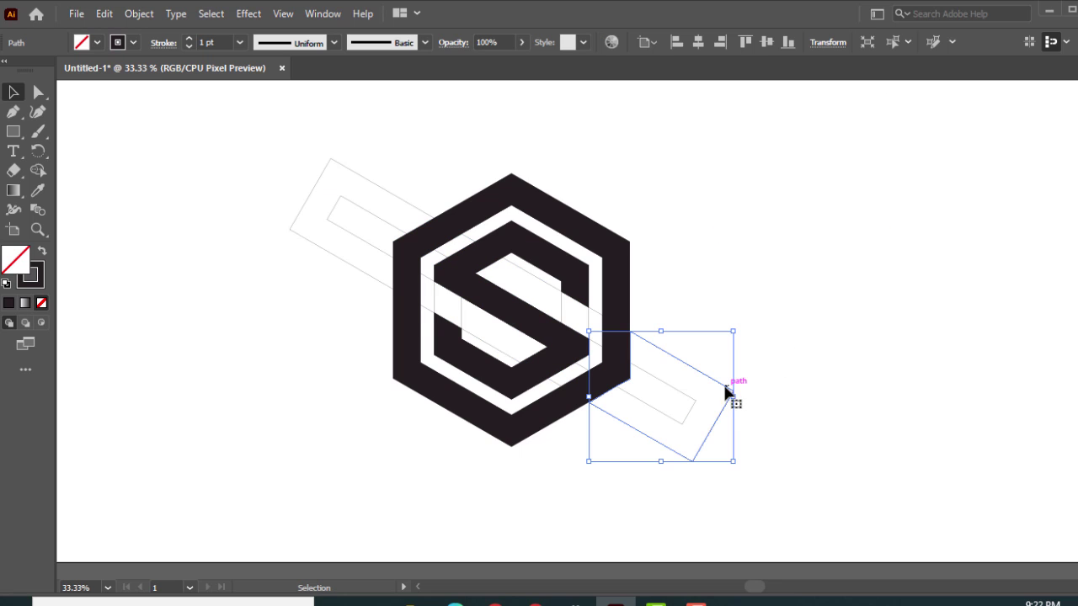
click(805, 336)
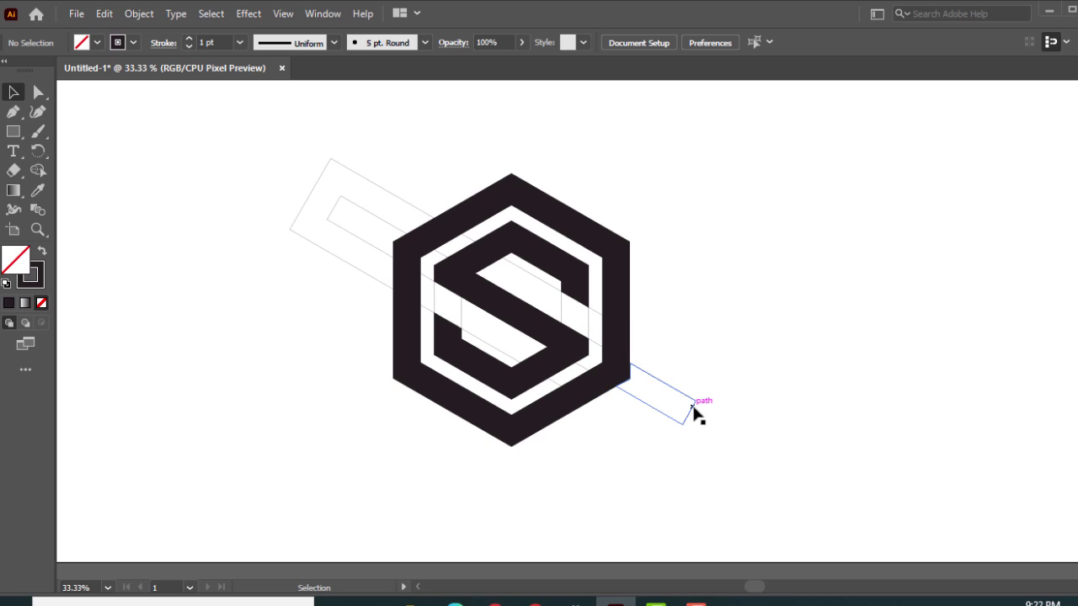
click(693, 410)
key(Delete)
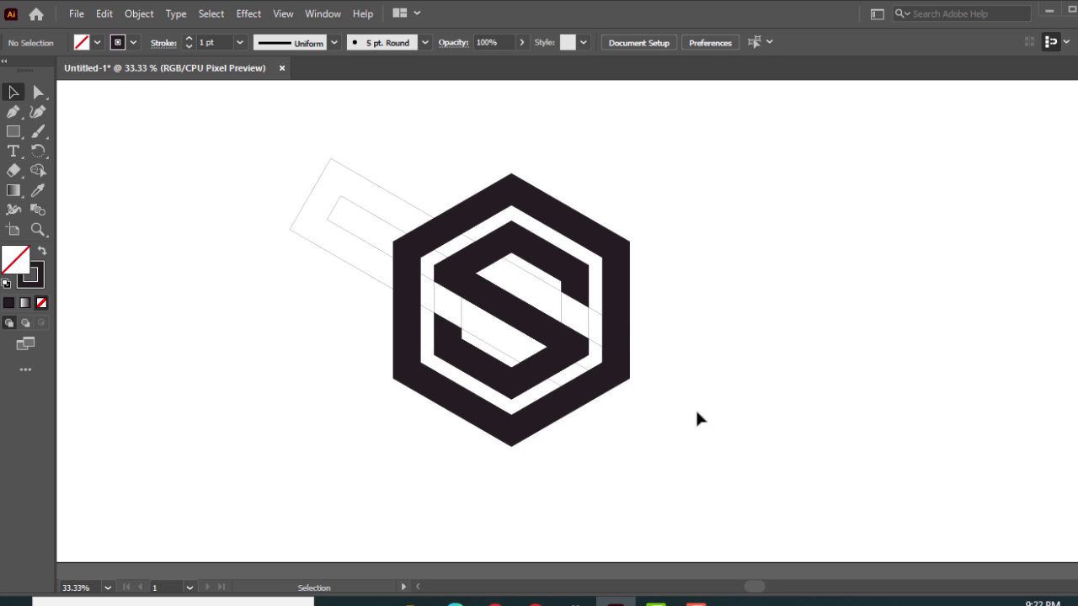
key(ctrl+z)
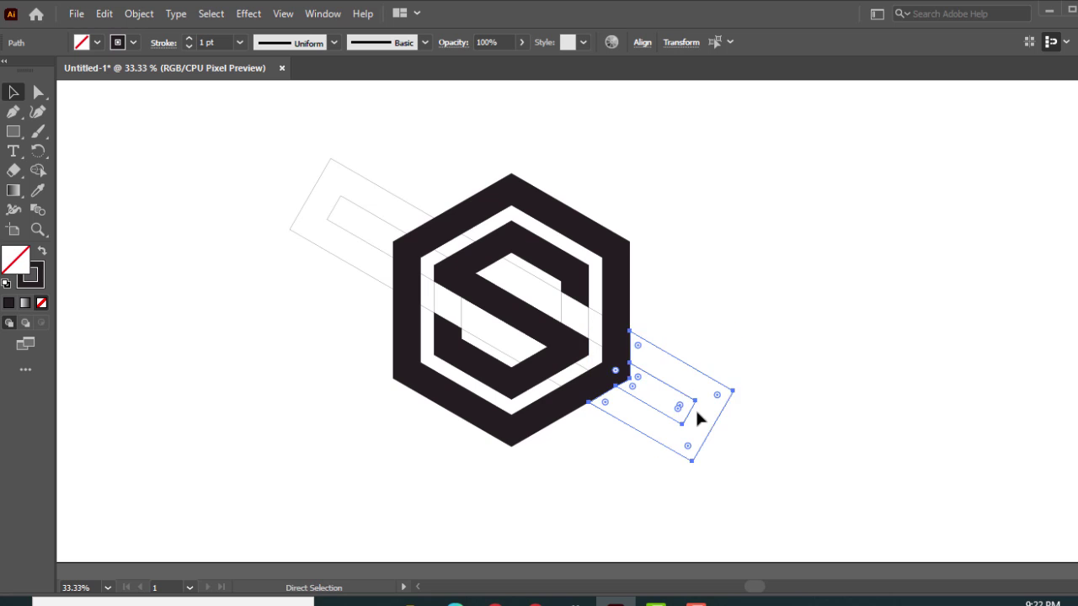
key(v)
click(841, 248)
- Ungroup the hexagon artwork containing the ring and the letter S, and deselect it
click(539, 265)
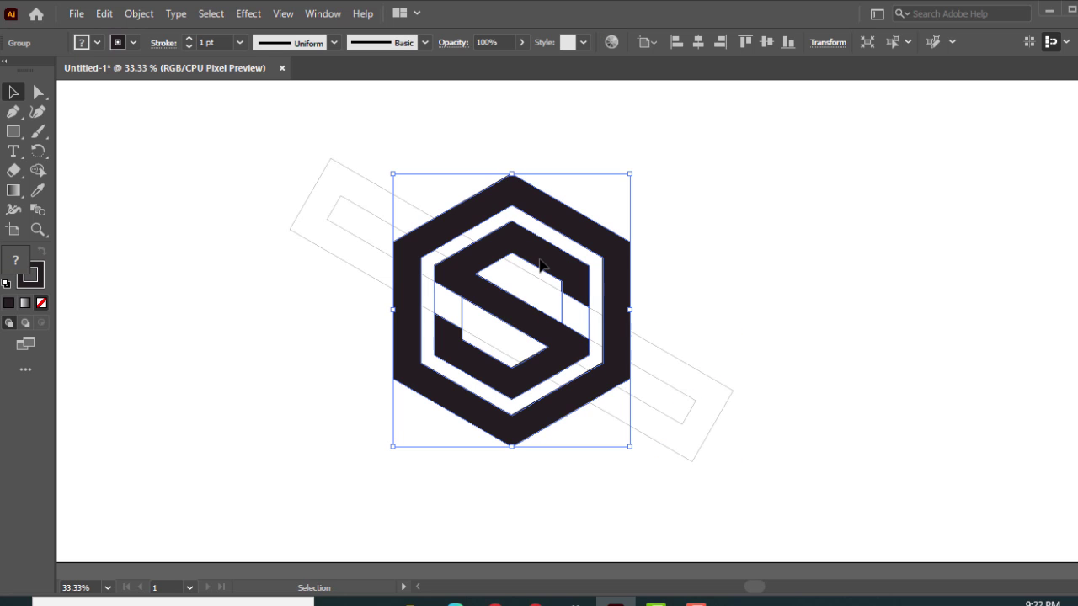
right_click(540, 265)
click(613, 394)
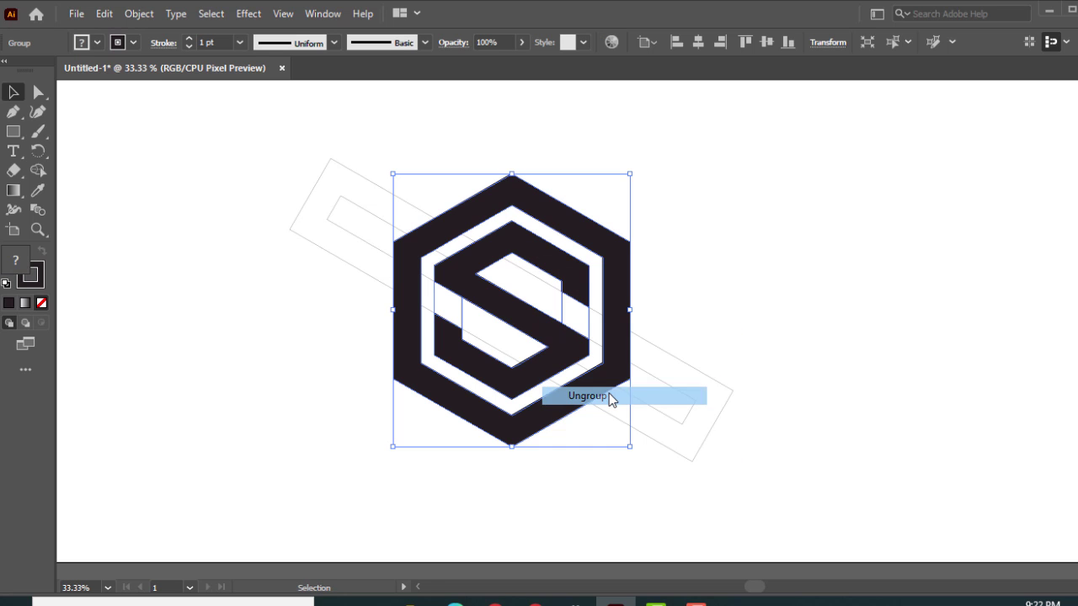
click(784, 211)
click(585, 290)
right_click(576, 277)
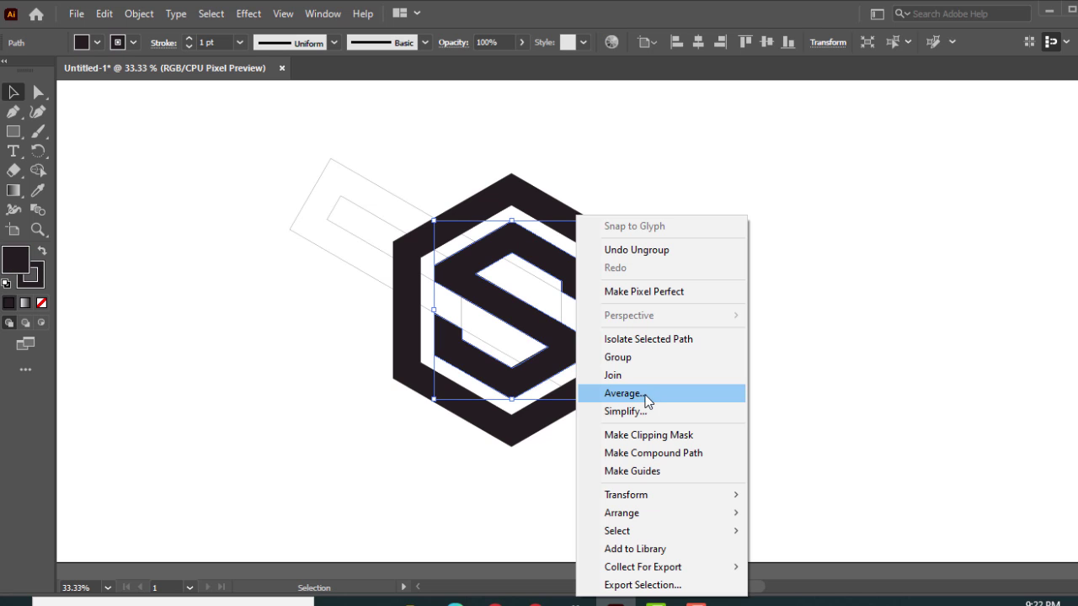
click(691, 270)
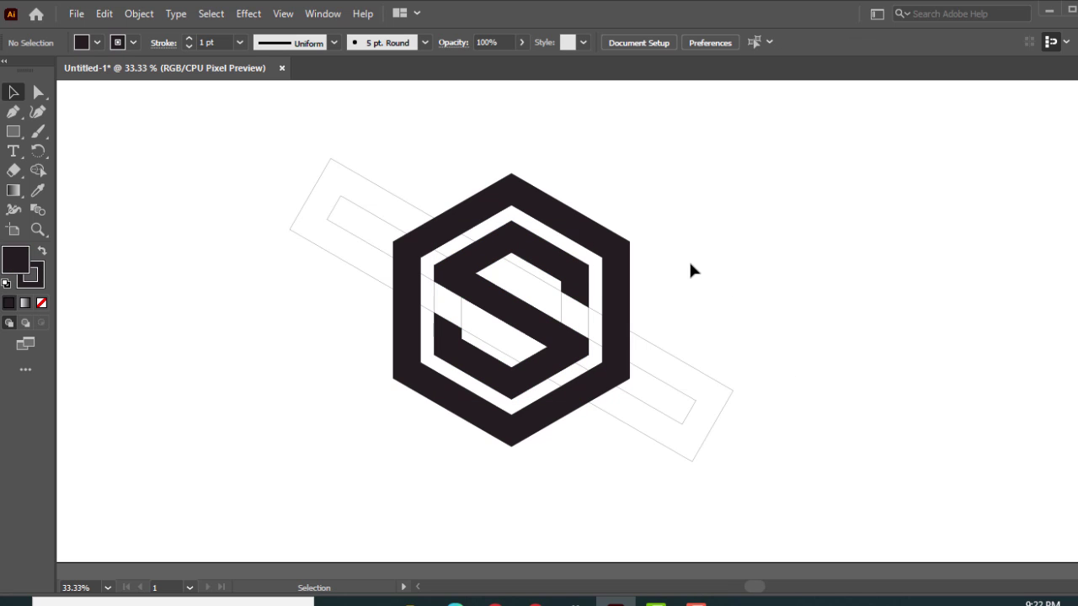
click(627, 268)
right_click(620, 258)
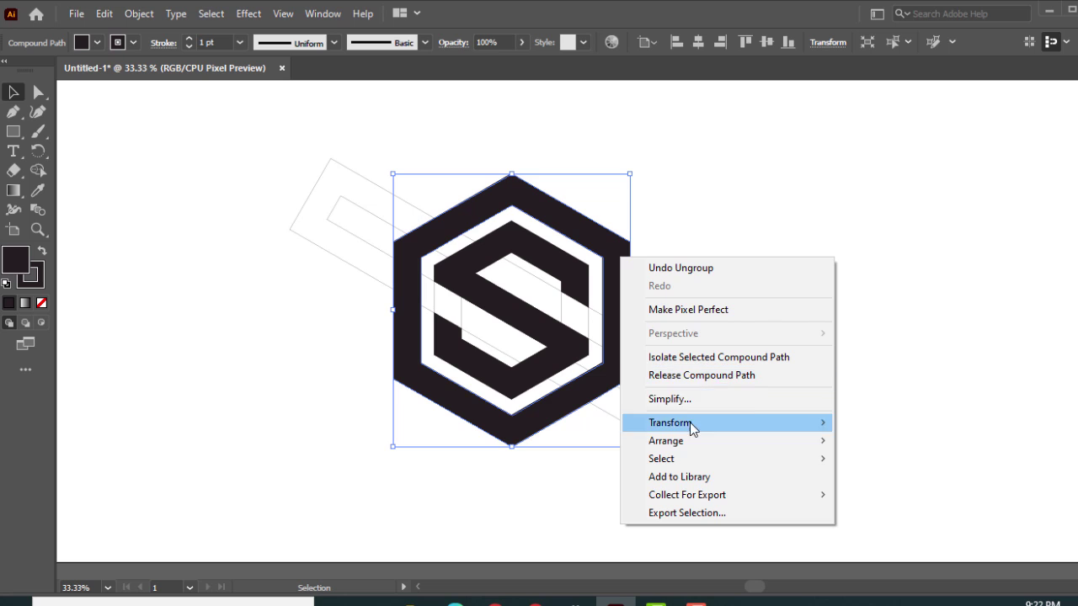
click(634, 250)
- Group the black hexagonal ring with the letter S, and place a copy of the group to the right of the original
click(626, 257)
shift+click(587, 289)
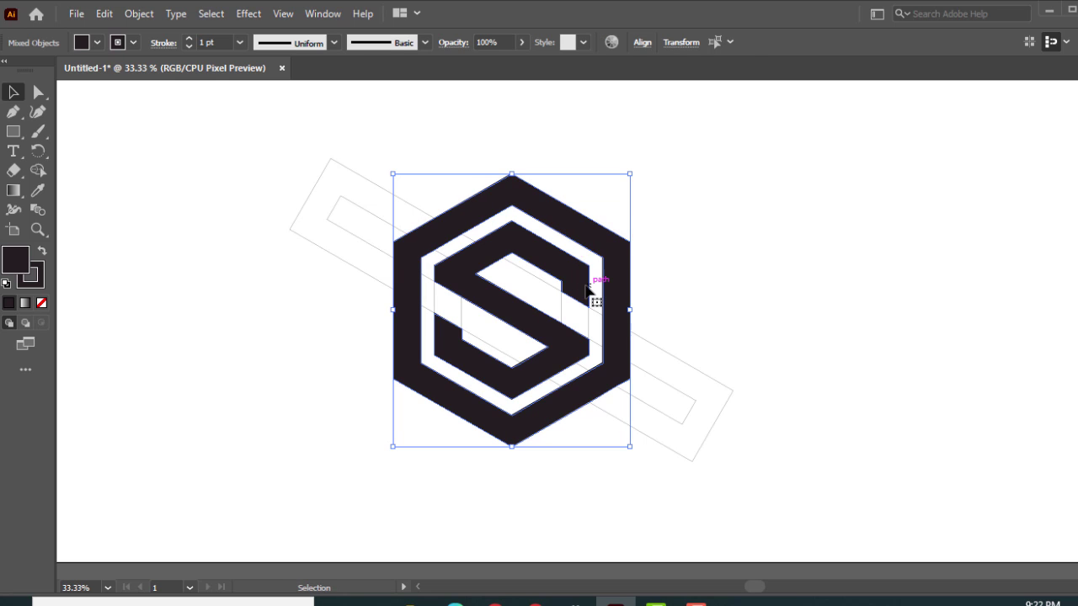
key(ctrl+g)
key(a)
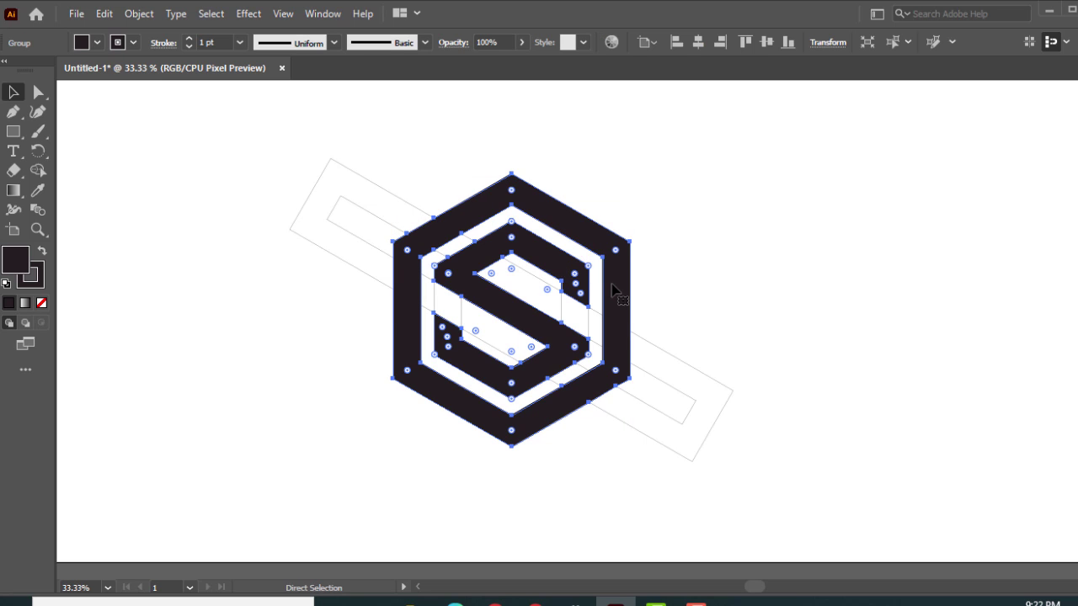
key(v)
drag(561, 265, 901, 258)
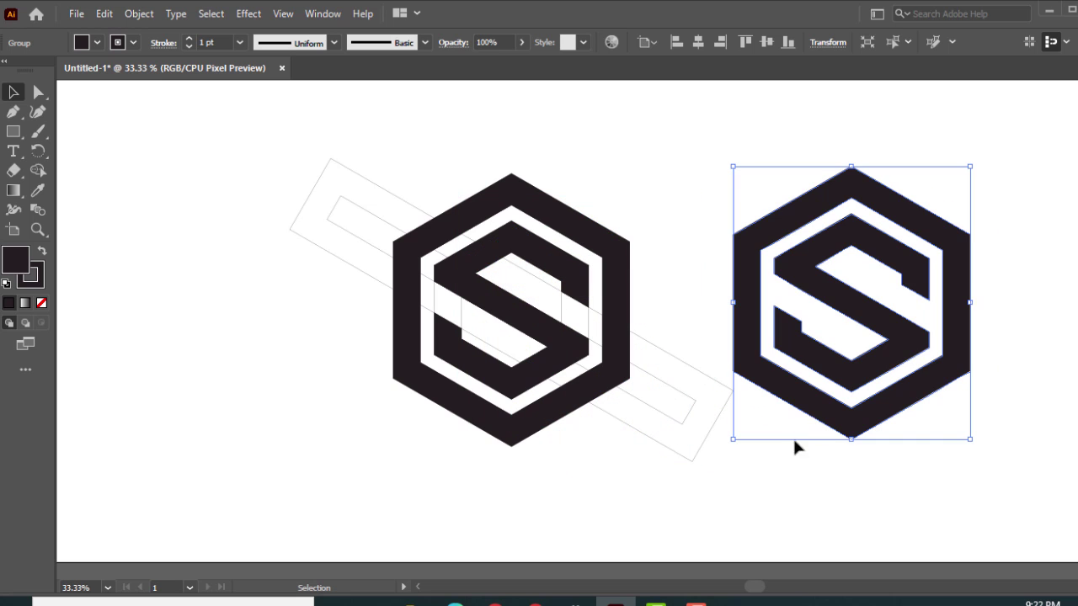
mouse_move(758, 586)
mouse_down()
mouse_move(769, 586)
mouse_move(748, 584)
mouse_move(765, 587)
mouse_up()
click(720, 501)
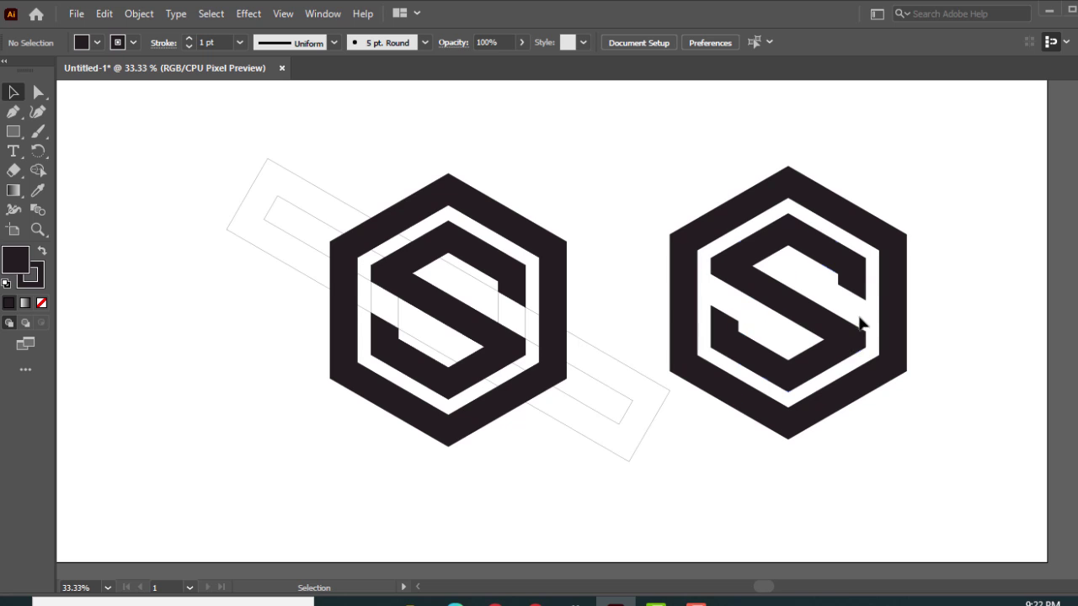
- Remove the stroke from the copied S logo and deselect it
click(768, 254)
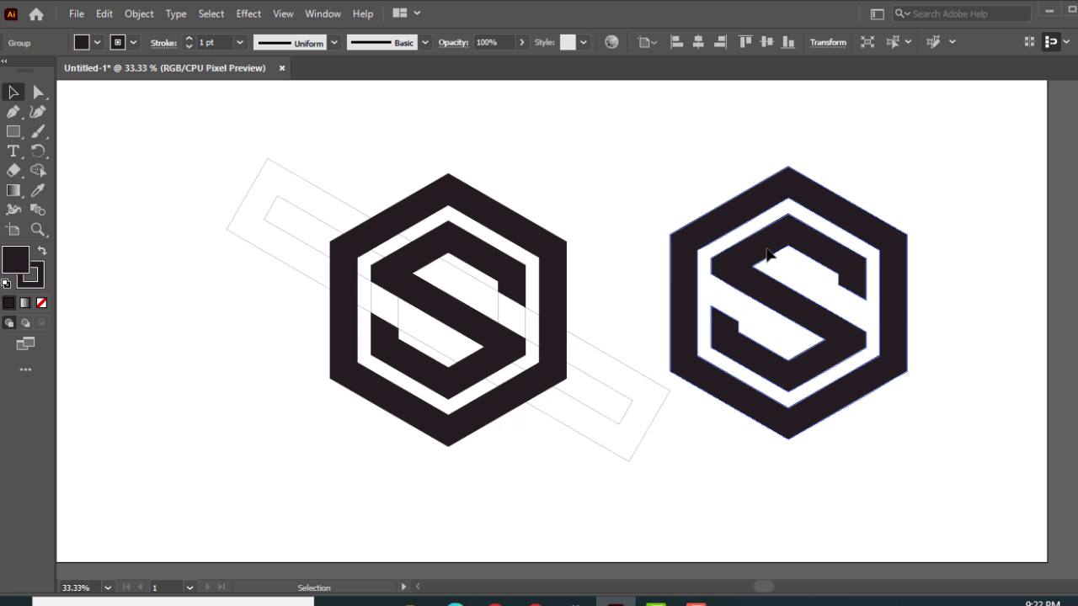
click(133, 41)
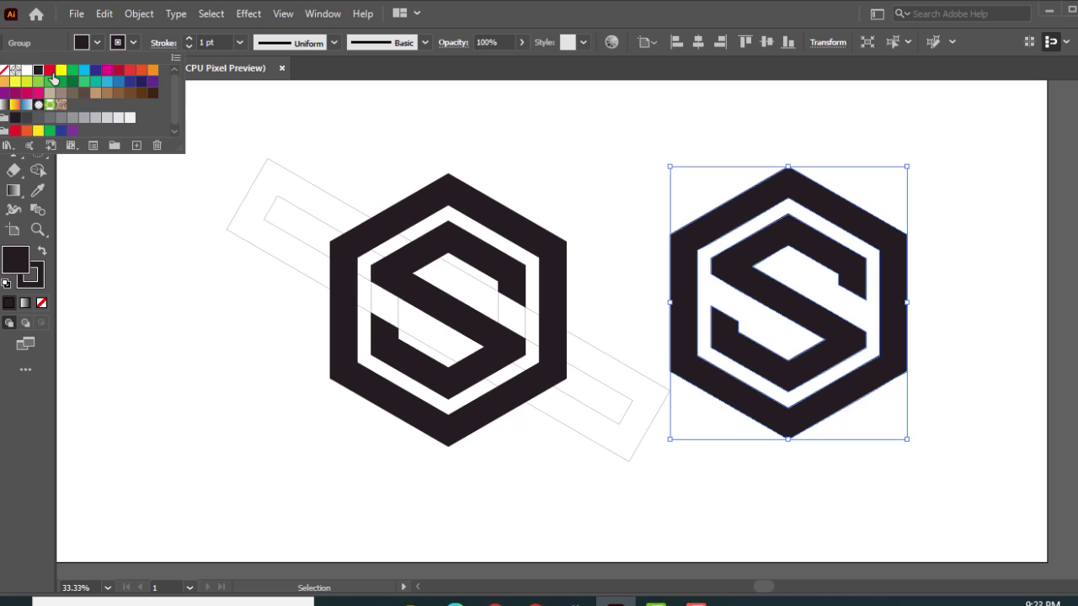
click(5, 70)
click(121, 240)
click(122, 243)
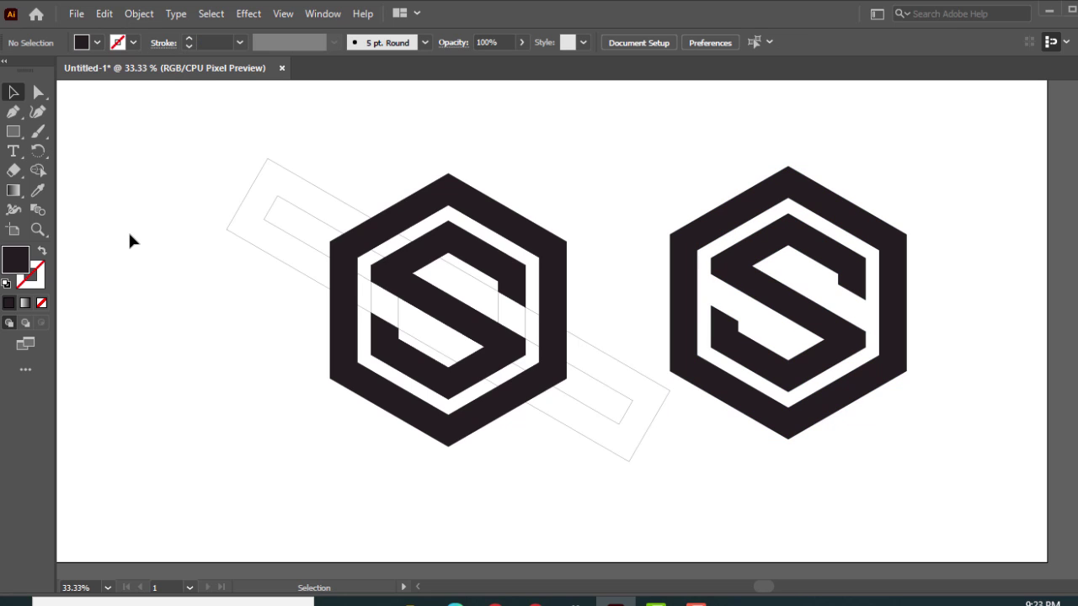